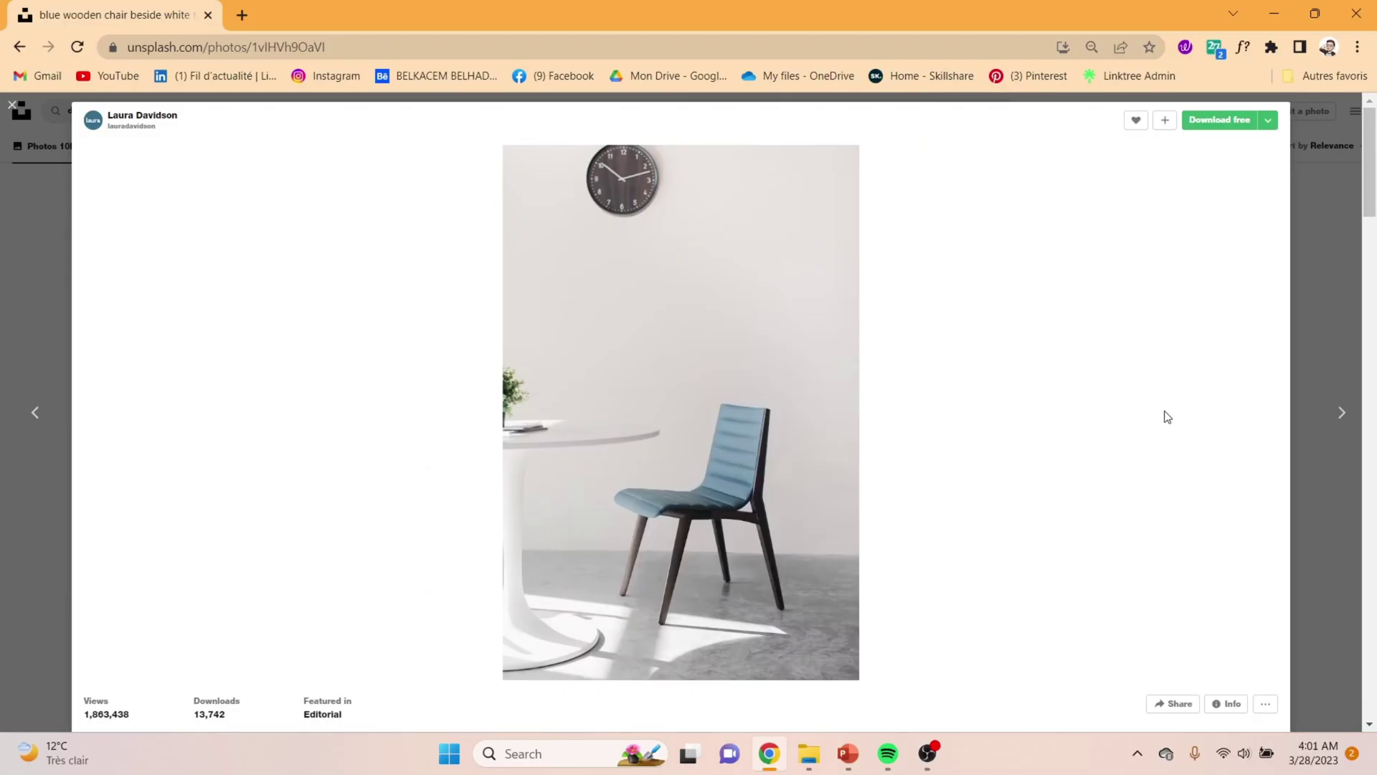
Browse the related chair and interior photos below the blue wooden chair picture on Unsplash
scroll(1167, 417, "down", 15)
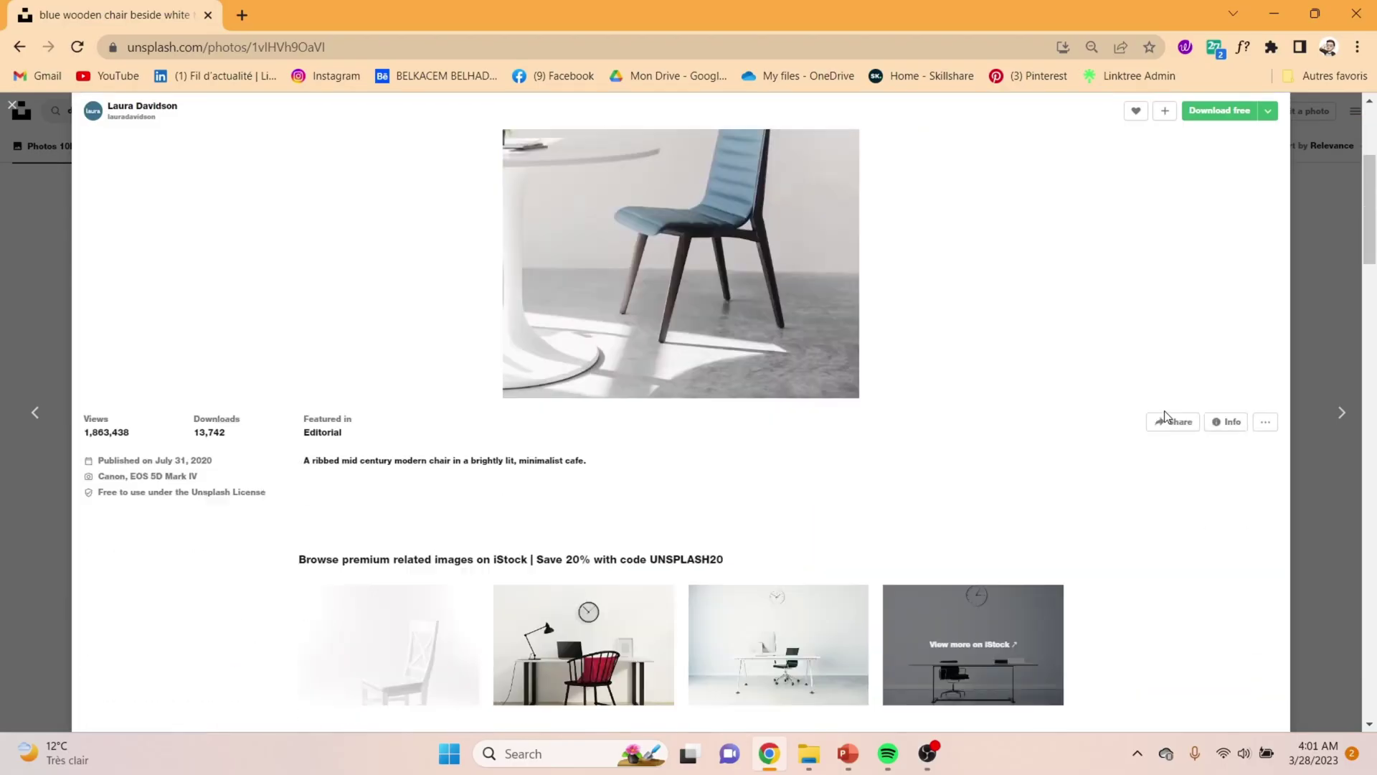
scroll(1167, 416, "down", 8)
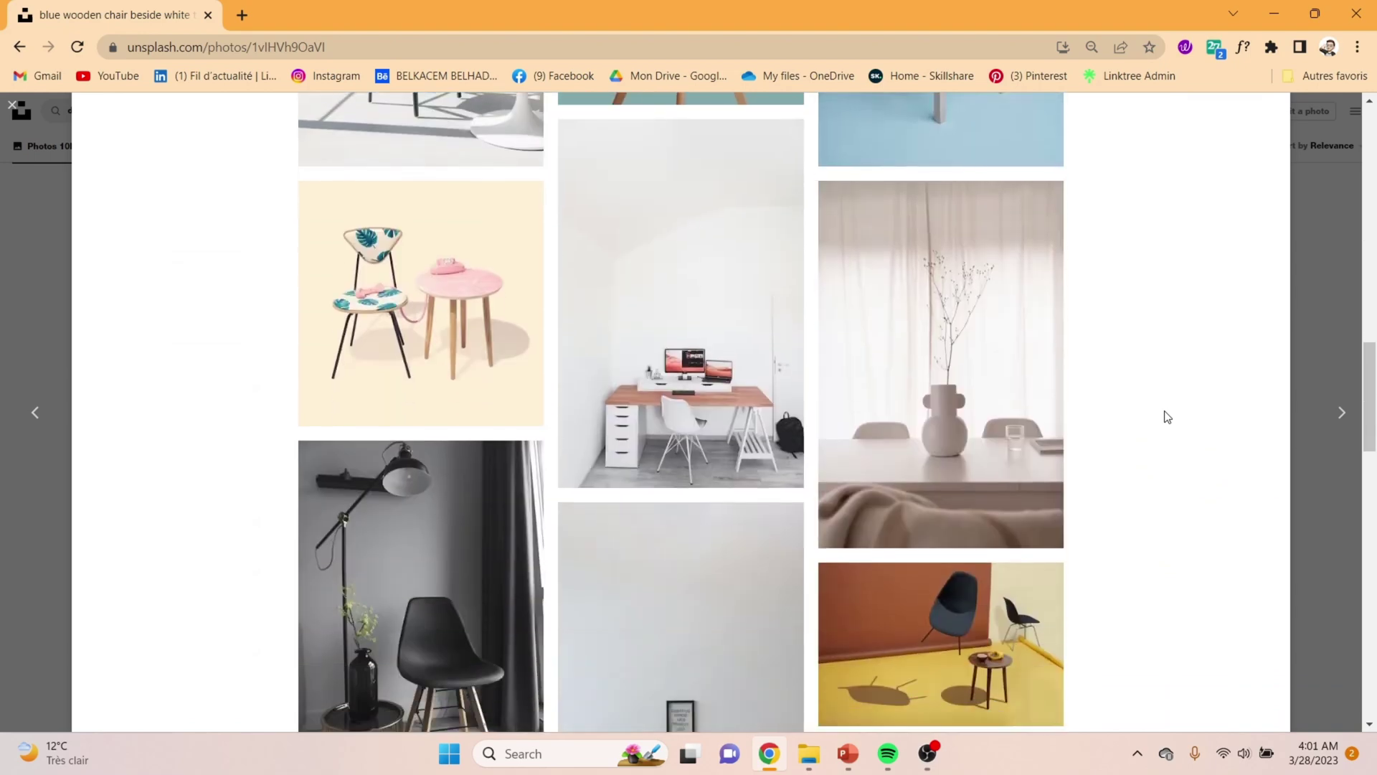
scroll(1167, 416, "down", 8)
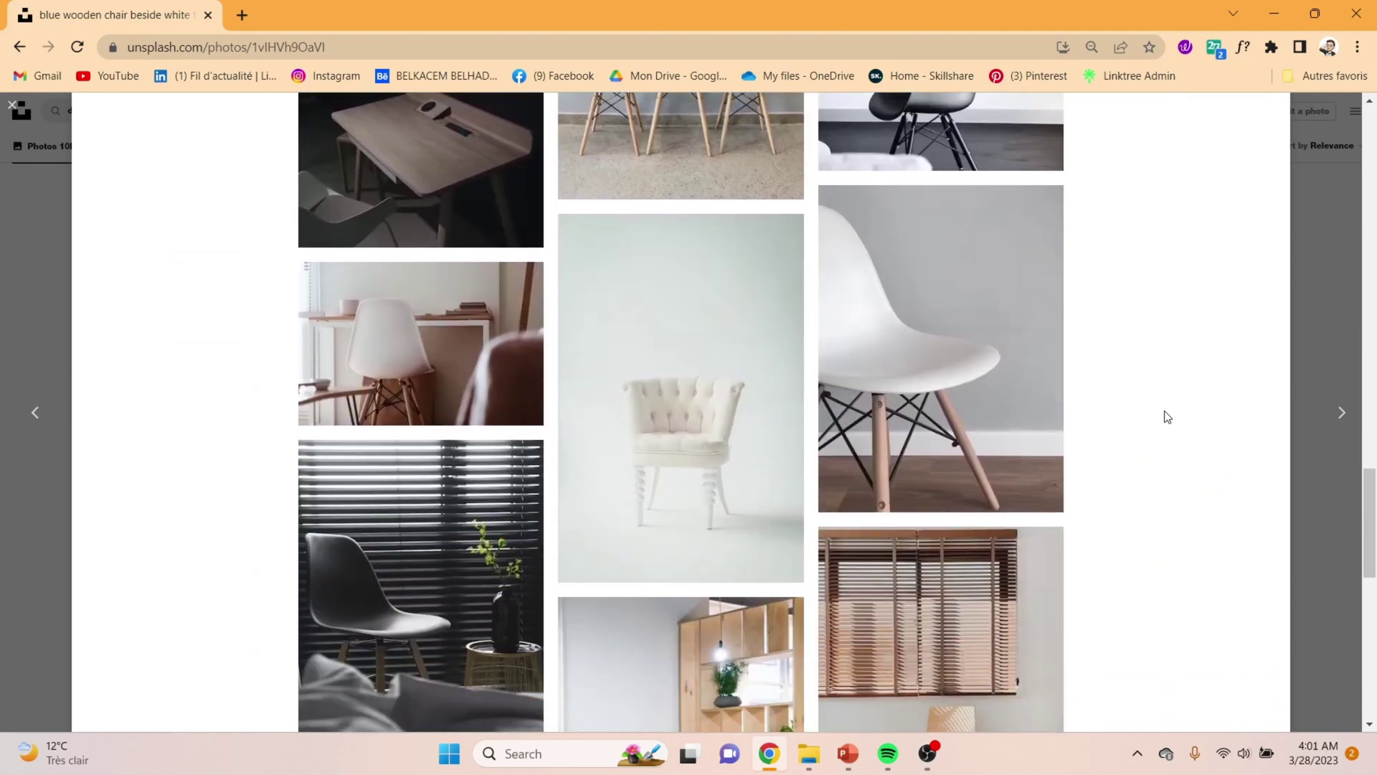
scroll(1167, 417, "down", 1)
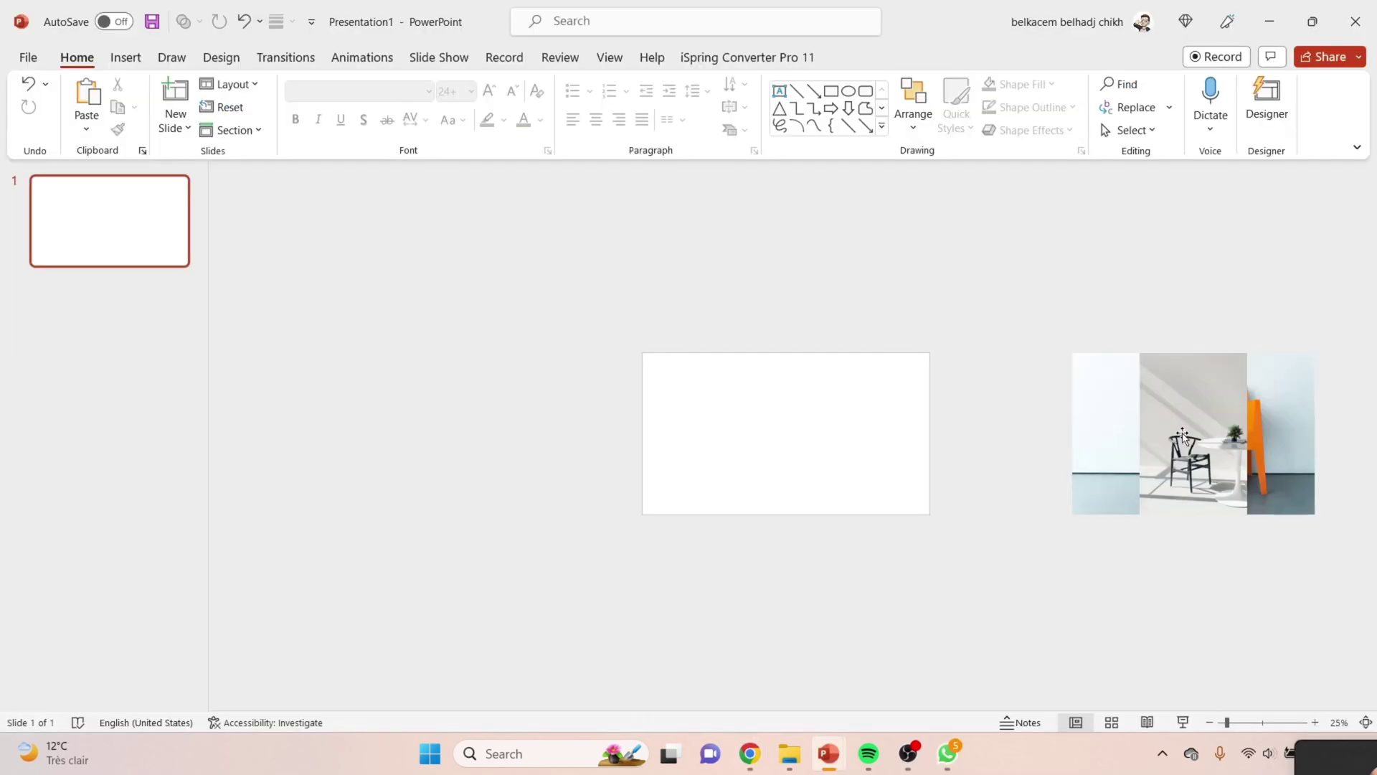
In PowerPoint, place the black chair photo above the slide and crop it to about 4.3 in high by 3.7 in wide
left_click_drag(1182, 436, 698, 310)
left_click(912, 57)
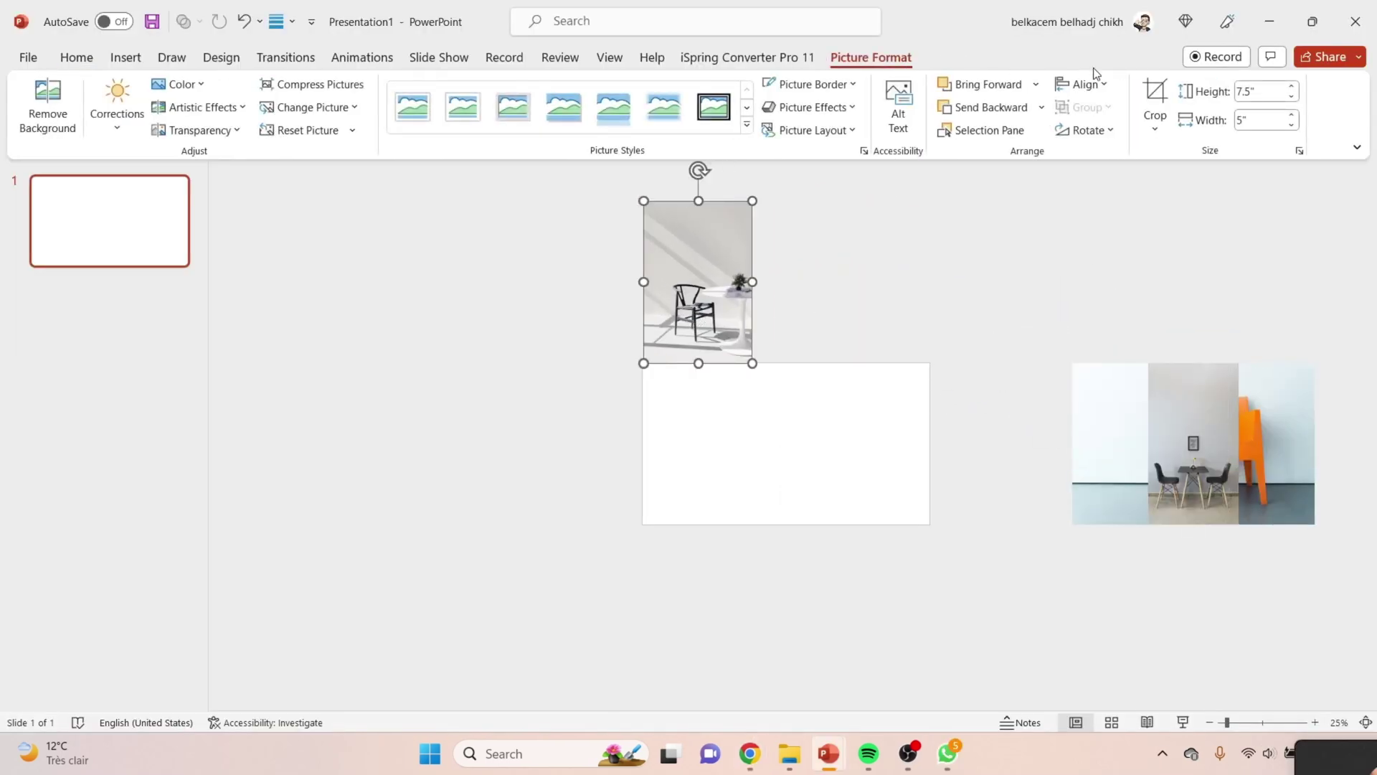
left_click(1155, 101)
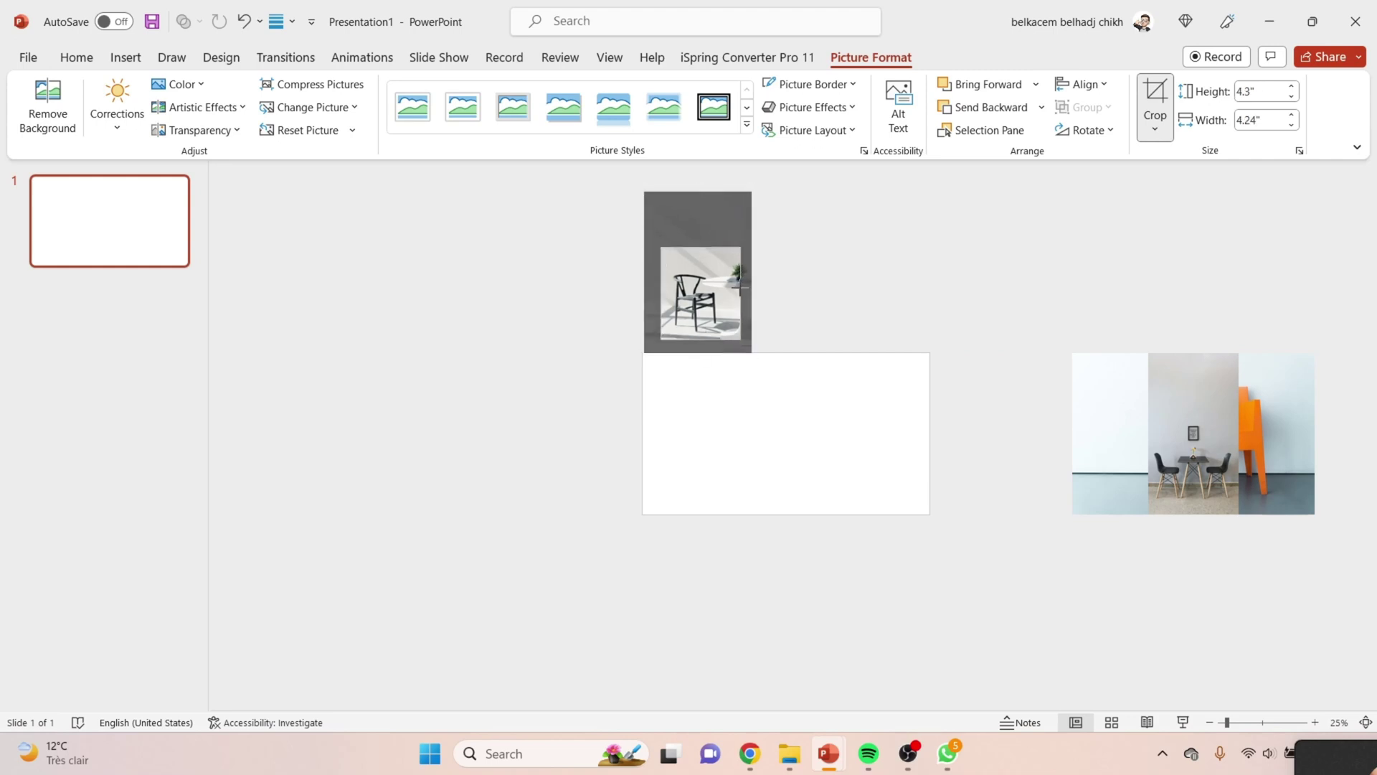
left_click_drag(741, 288, 740, 287)
left_click(796, 286)
Check the black chair photo's crop, then scale it to about 3.03 in by 2.61 in and place it on the slide
left_click(690, 293)
scroll(690, 292, "up", 4)
left_click(1153, 101)
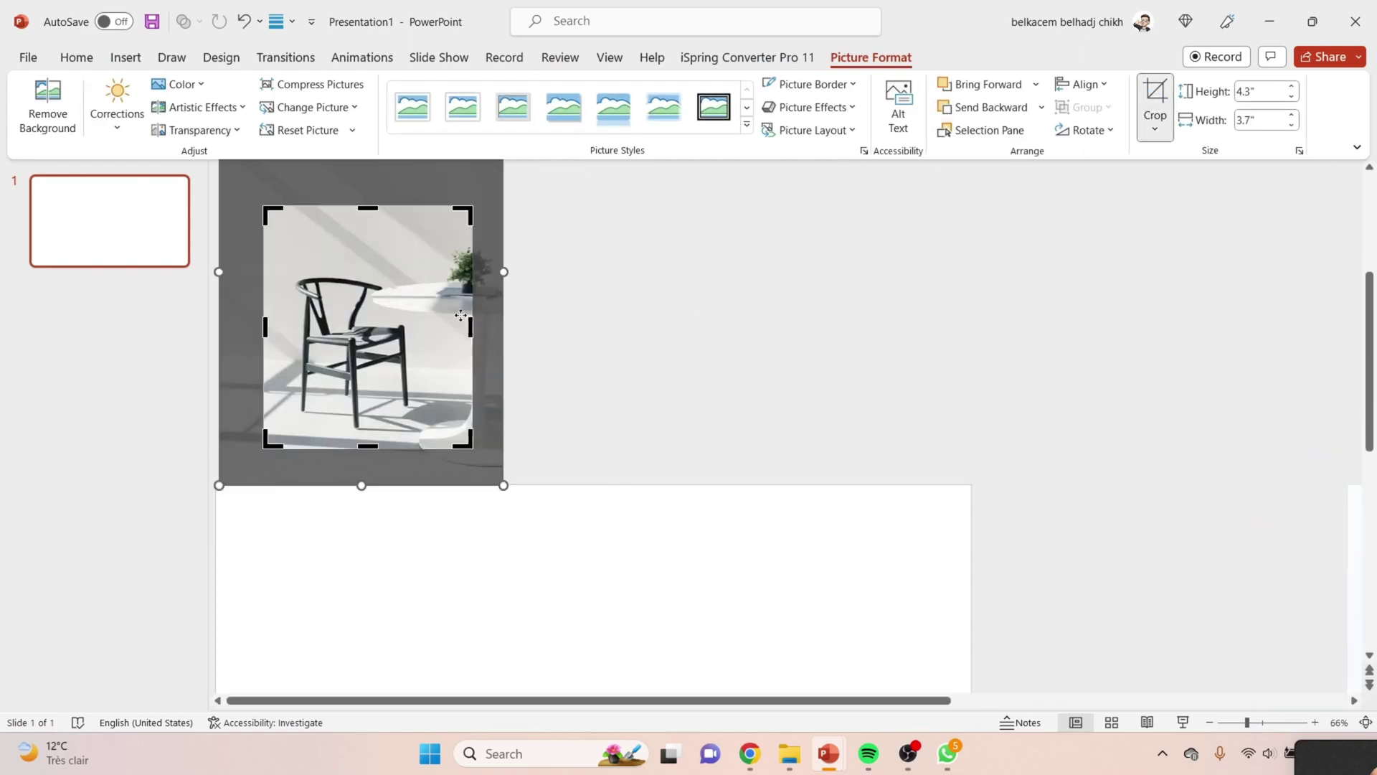
left_click_drag(460, 316, 685, 344)
left_click(641, 252)
scroll(685, 344, "down", 3)
left_click_drag(731, 246, 703, 420)
Crop the black chair photo to a rounded rectangle and position it on the left part of the slide
left_click(1167, 125)
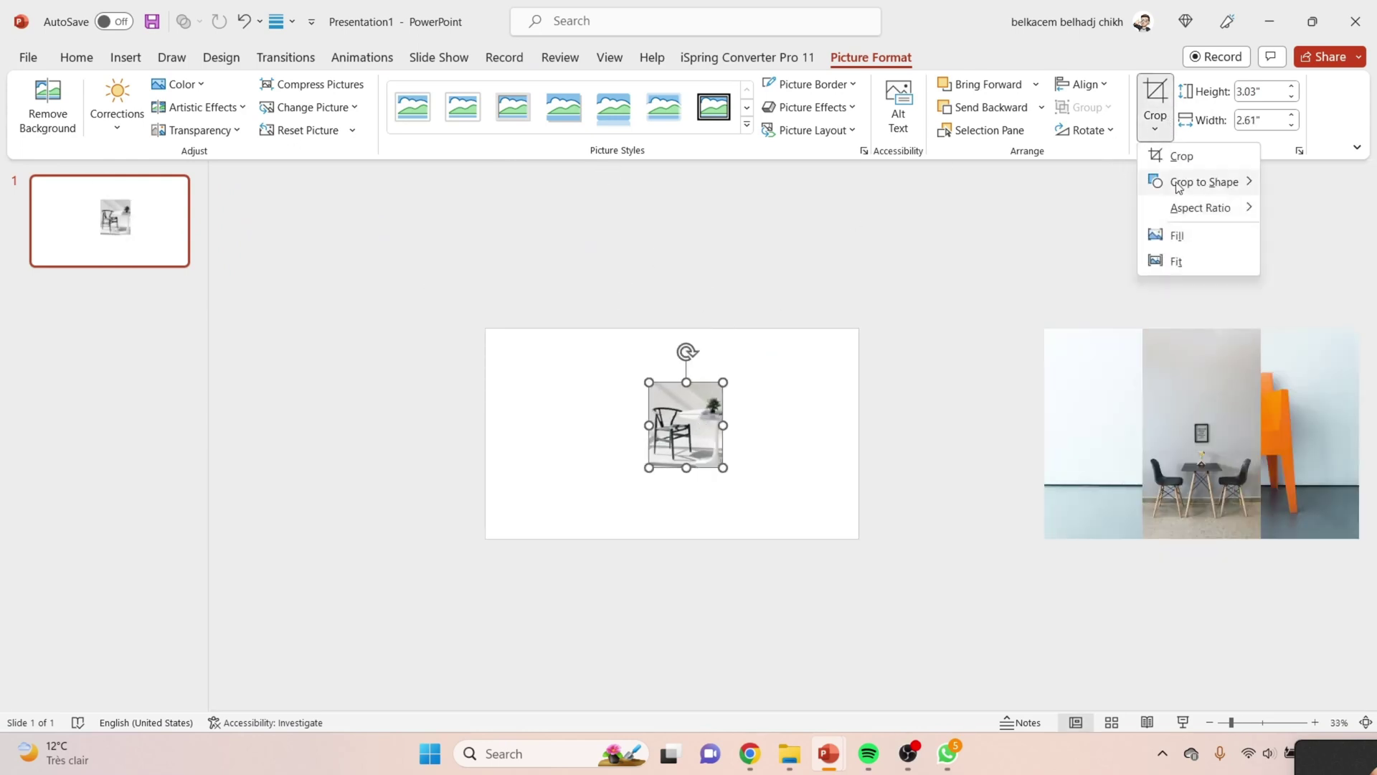
mouse_move(1191, 181)
left_click(940, 177)
left_click_drag(658, 383, 560, 381)
Place the dining-table photo over the black chair photo, scaled to 2.58 in wide
left_click_drag(1234, 460, 702, 432)
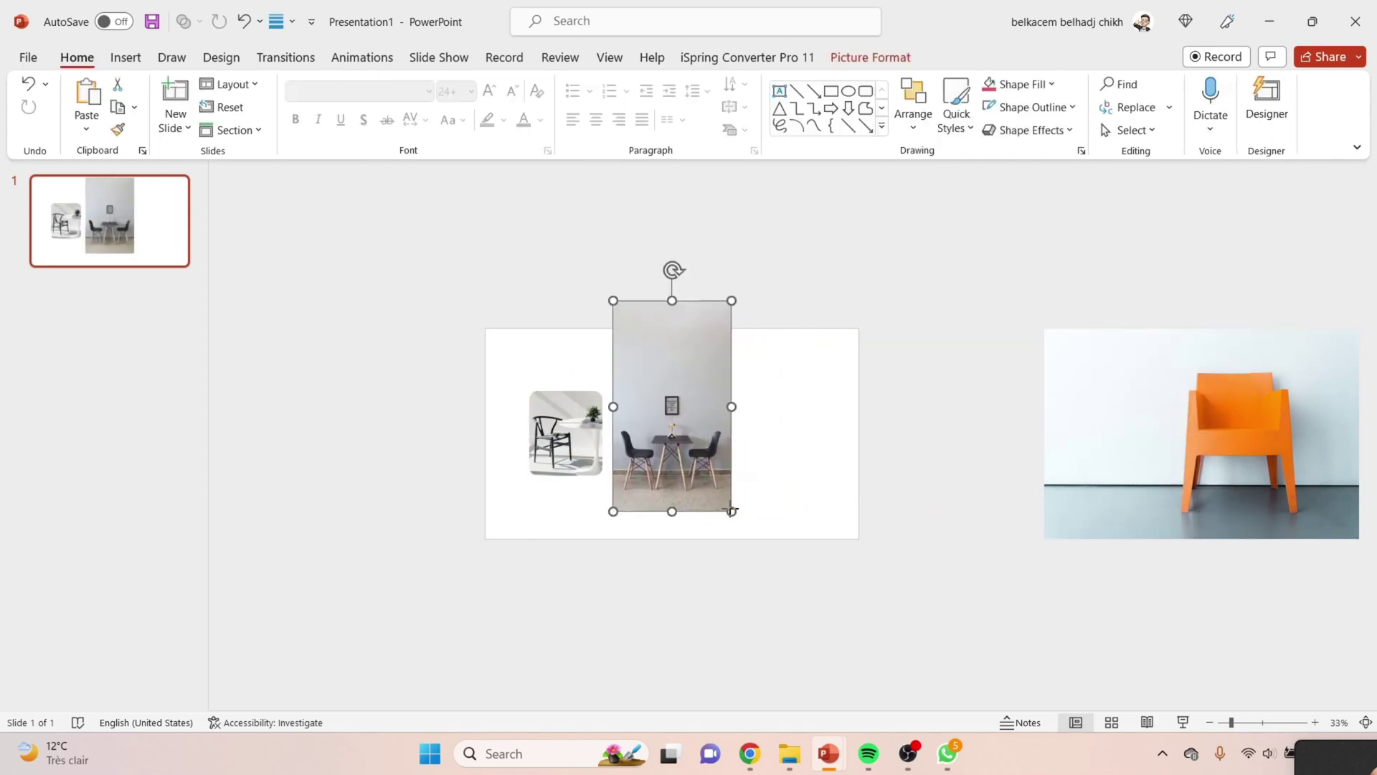
left_click_drag(730, 509, 713, 476)
left_click_drag(612, 301, 593, 422)
scroll(656, 410, "up", 5)
left_click_drag(552, 321, 471, 269)
left_click_drag(607, 356, 463, 356)
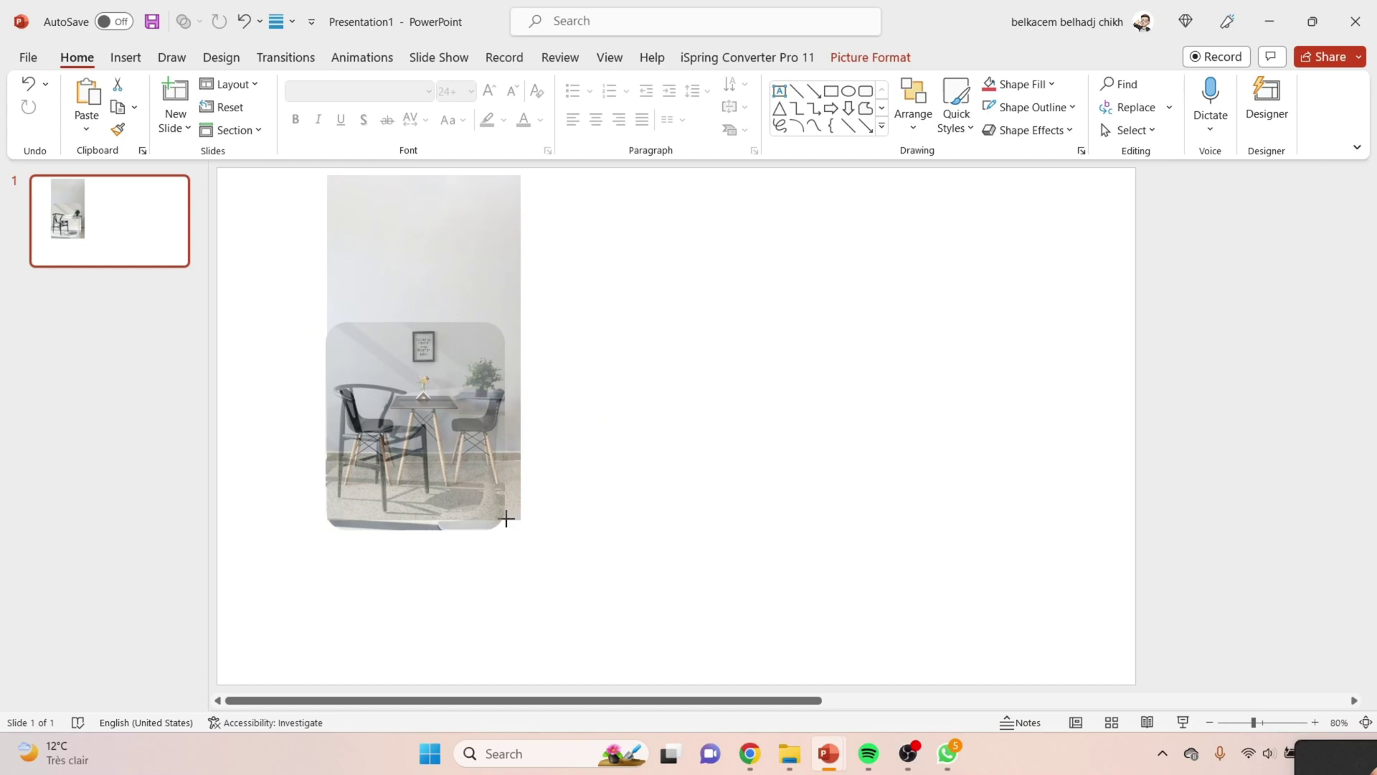
mouse_move(506, 518)
left_mouse_down()
mouse_move(486, 488)
mouse_move(495, 497)
left_mouse_up()
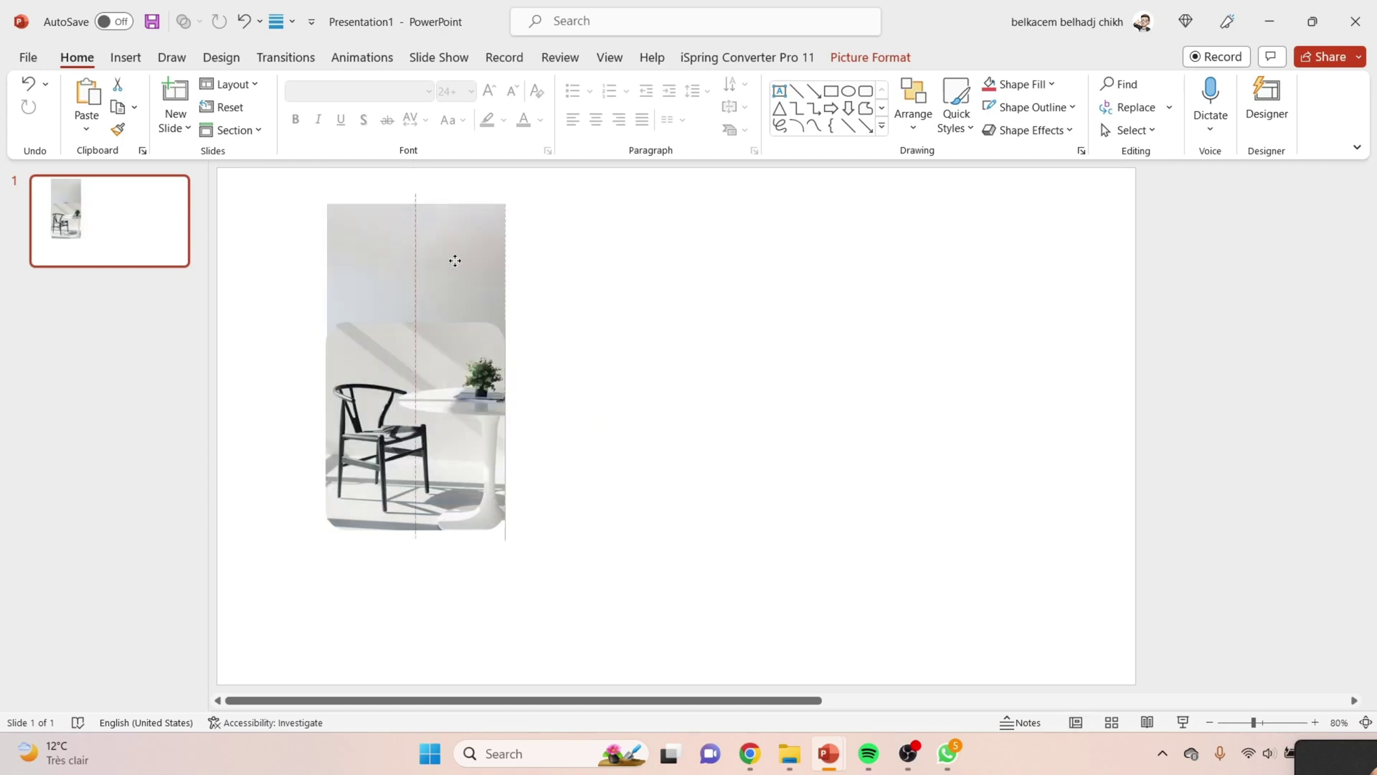
Crop the top of the dining-table photo to a 3.03 in height and send the black chair photo behind it
left_click(869, 57)
left_click(1154, 100)
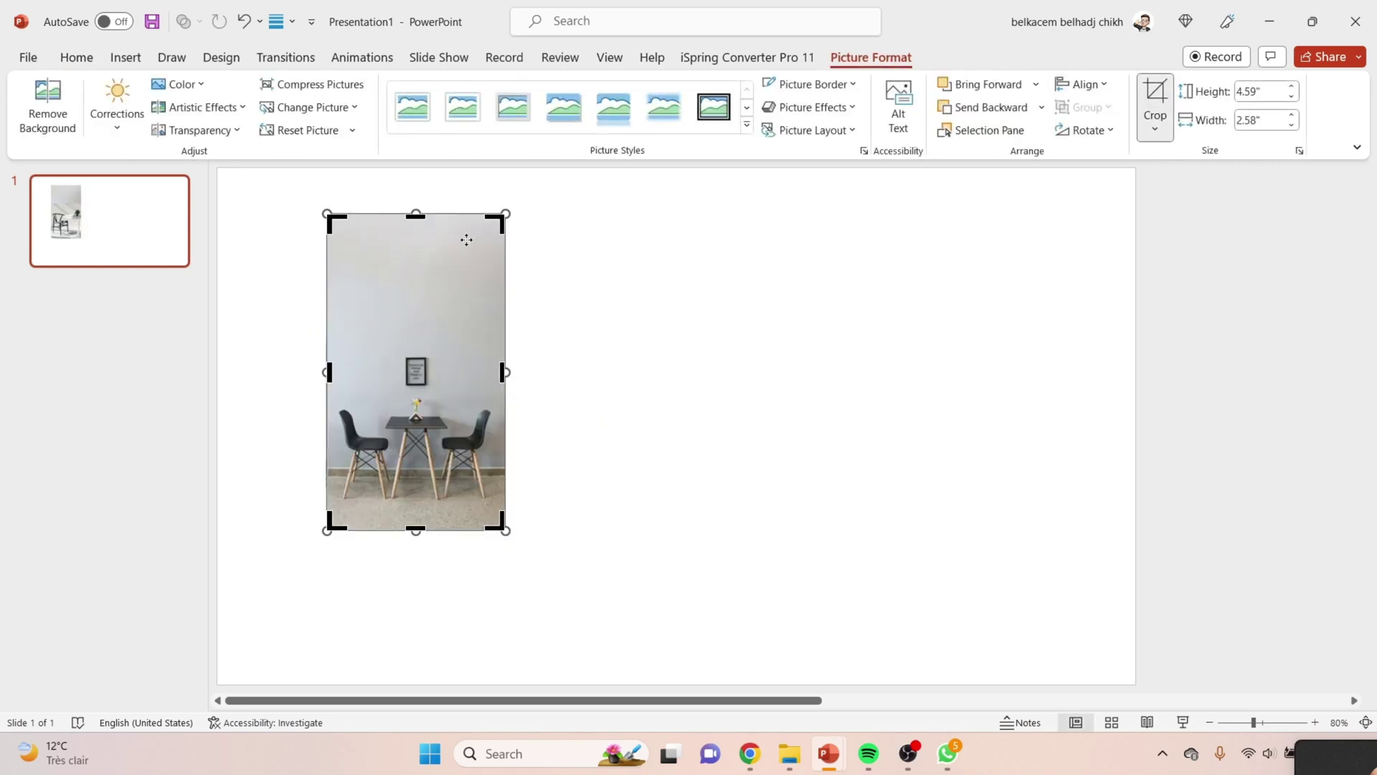
left_click_drag(418, 216, 419, 323)
left_click(534, 396)
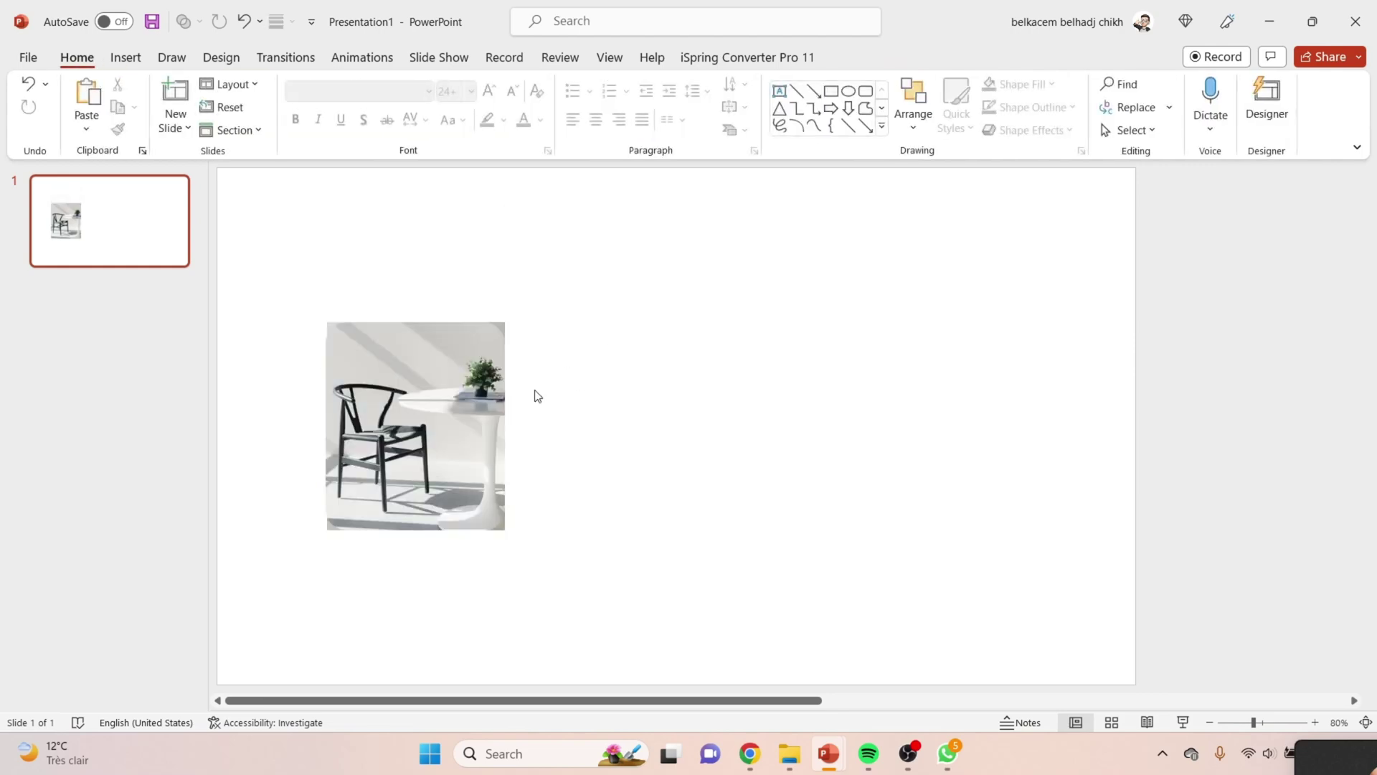
right_click(480, 406)
left_click(587, 525)
left_click(667, 406)
Crop the dining-table photo to a rounded rectangle with matching corners and move it to the right of the black chair photo
left_click(477, 406)
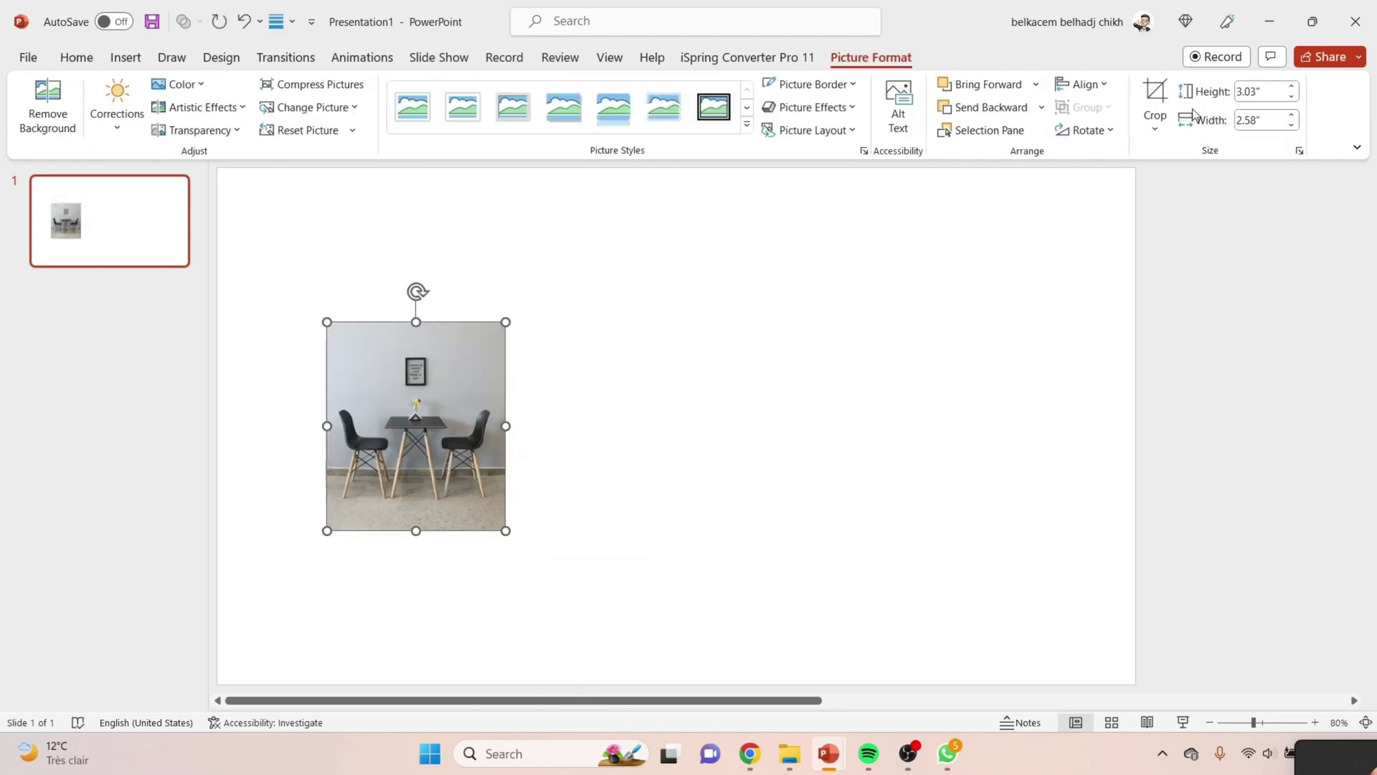
left_click(1155, 122)
mouse_move(1205, 182)
left_click(942, 186)
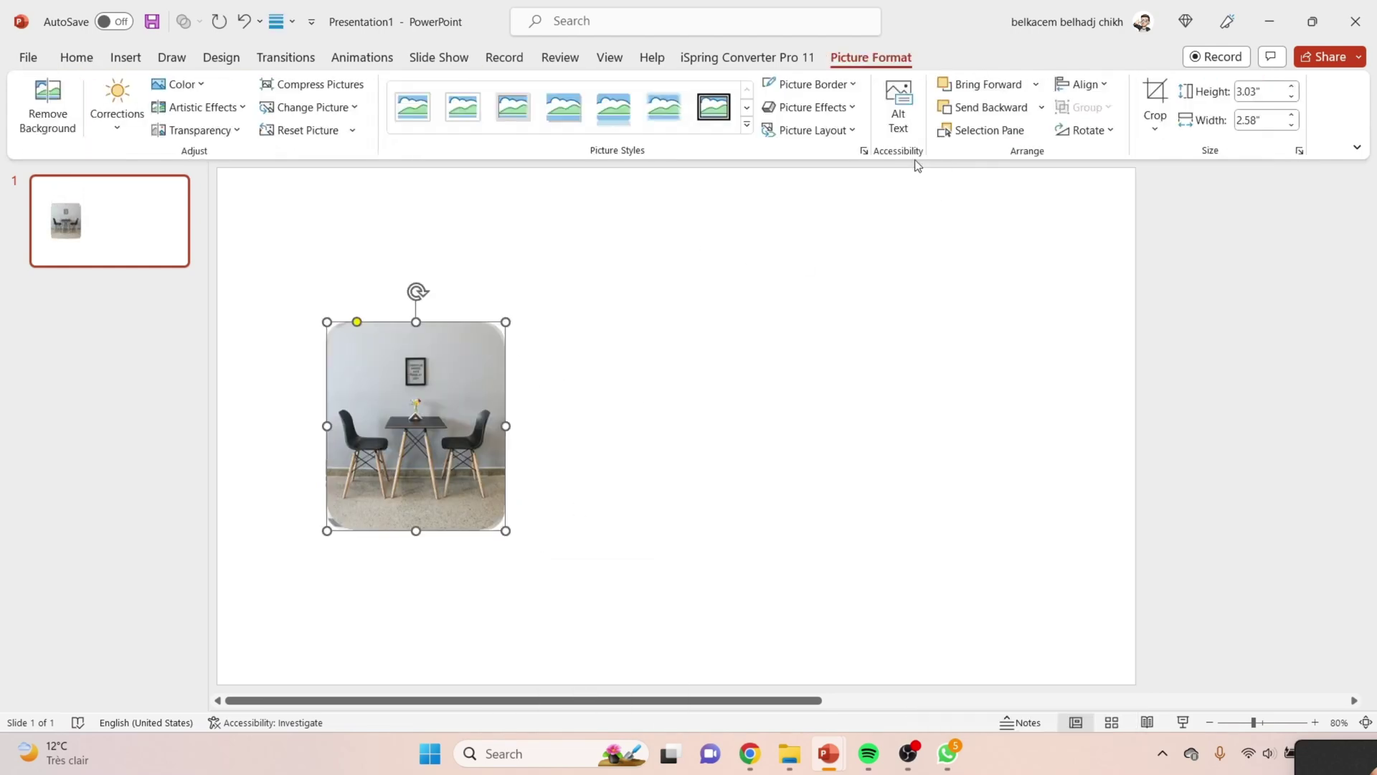
left_click_drag(357, 322, 347, 325)
left_click(347, 312)
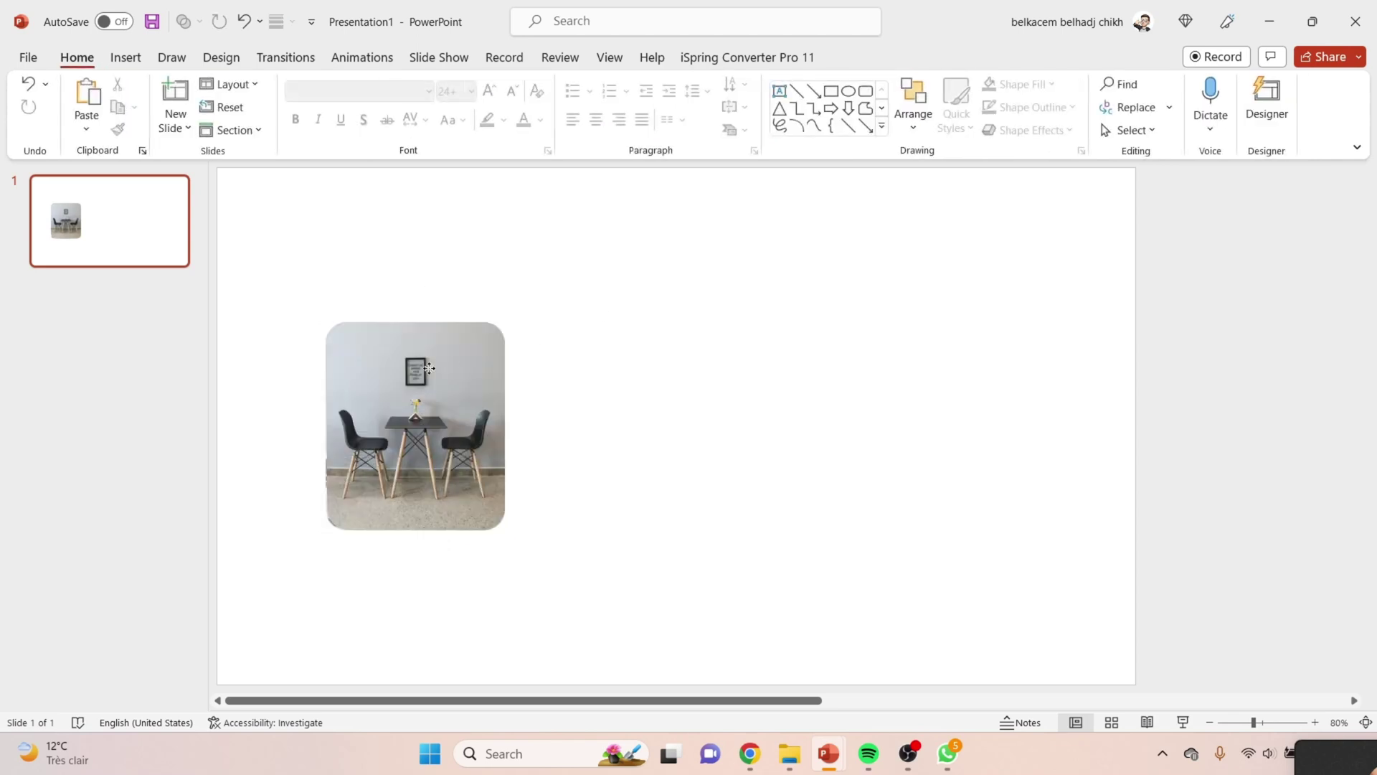
left_click_drag(421, 433, 671, 433)
left_click(858, 314)
Place the orange chair photo over the dining-table photo, scaled to 3.03 in high with their left edges aligned
scroll(859, 314, "down", 6)
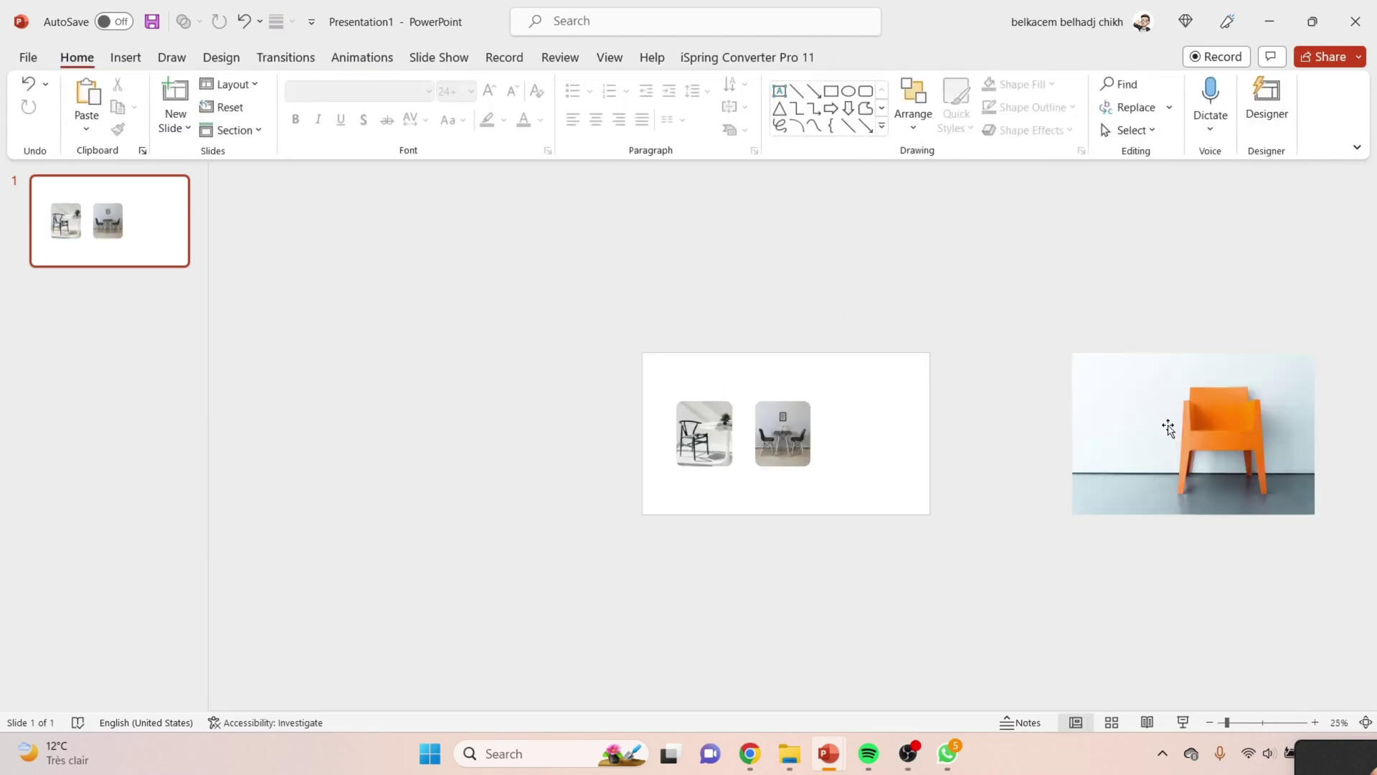
left_click_drag(1230, 445, 1000, 456)
left_click_drag(1085, 522, 896, 450)
scroll(893, 446, "up", 4)
left_click_drag(773, 343, 566, 393)
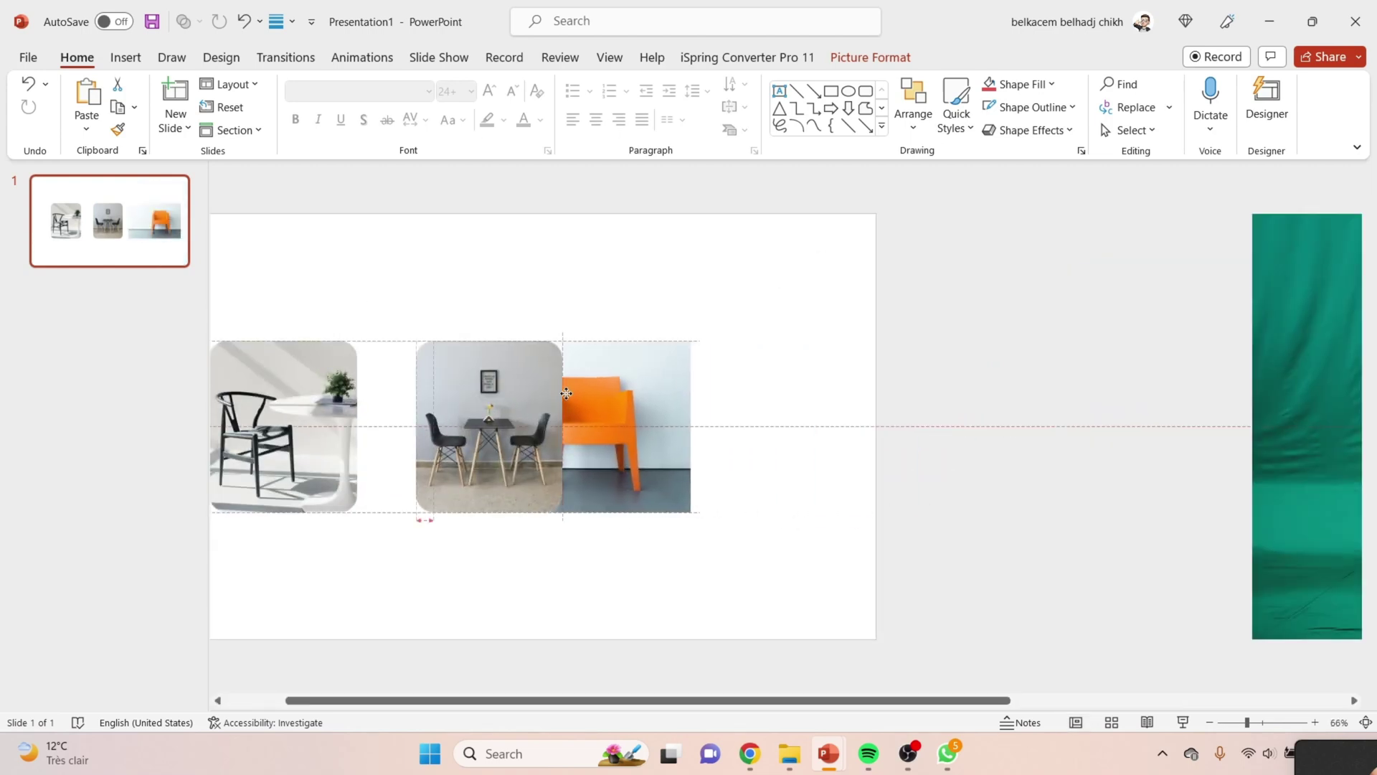
left_click_drag(672, 419, 656, 418)
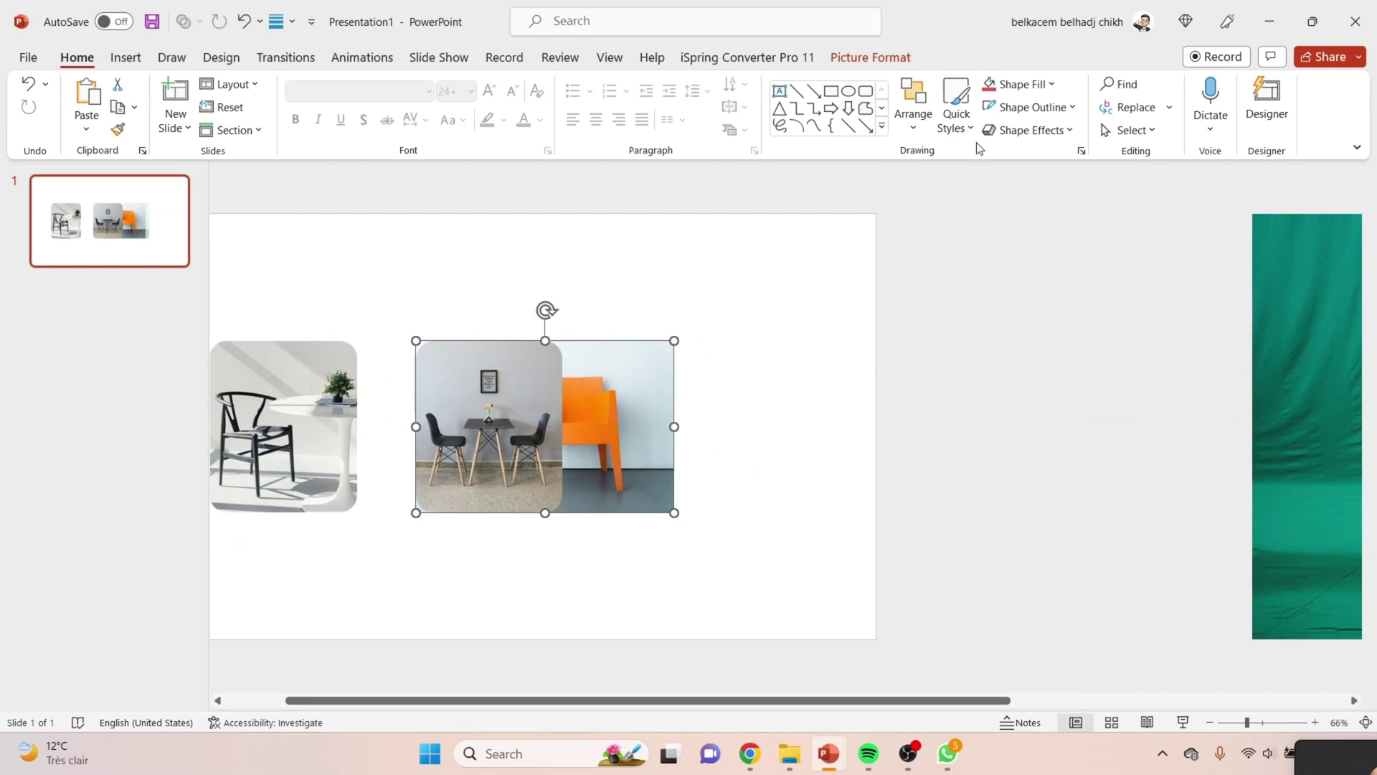
Crop the orange chair photo to 2.58 in wide around the chair and send the dining-table photo behind it
left_click(870, 58)
left_click(1155, 101)
left_click_drag(670, 424, 431, 411)
left_click(588, 387)
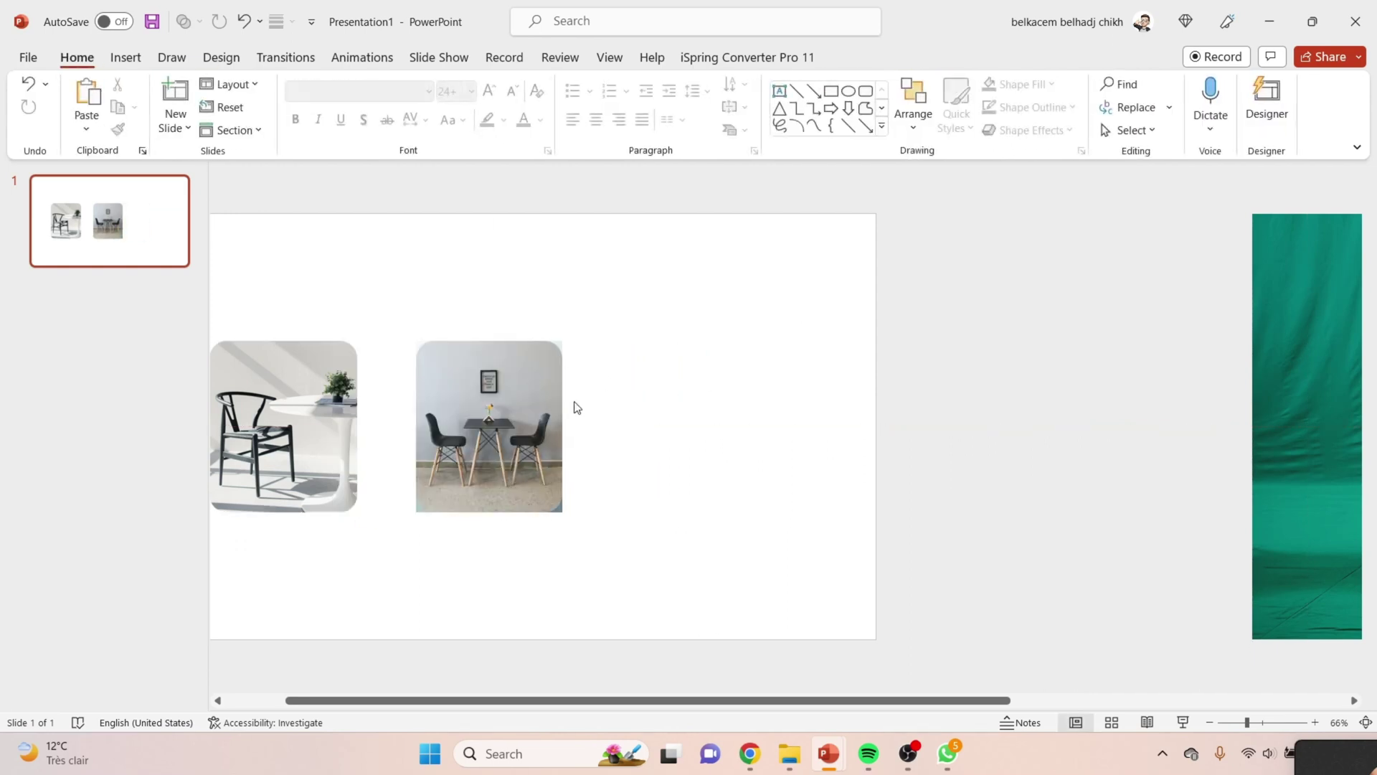
right_click(529, 406)
left_click(594, 525)
Crop the orange chair photo to a rounded rectangle and move it to the right of the dining-table photo
left_click(502, 423)
left_click(1155, 119)
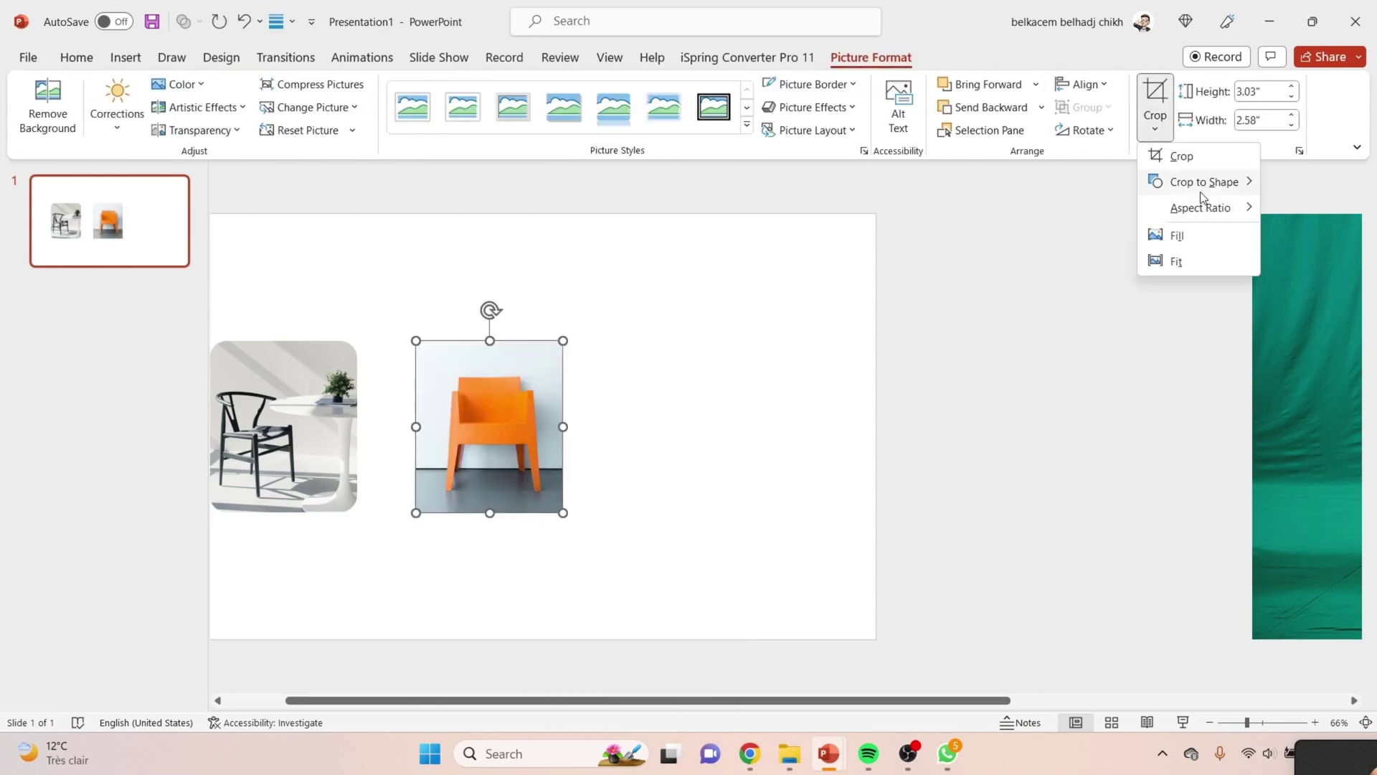
mouse_move(1205, 182)
left_click(940, 177)
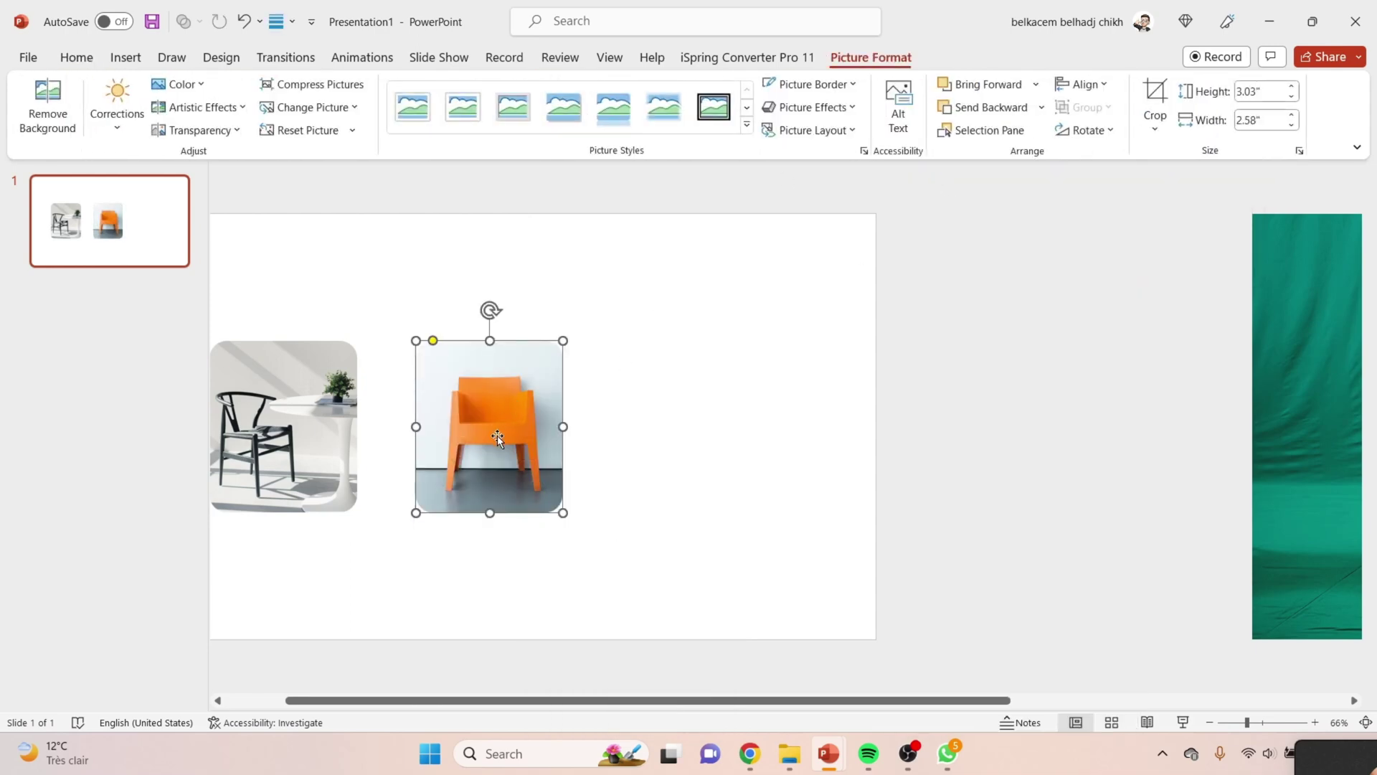
left_click_drag(503, 431, 707, 431)
left_click(759, 531)
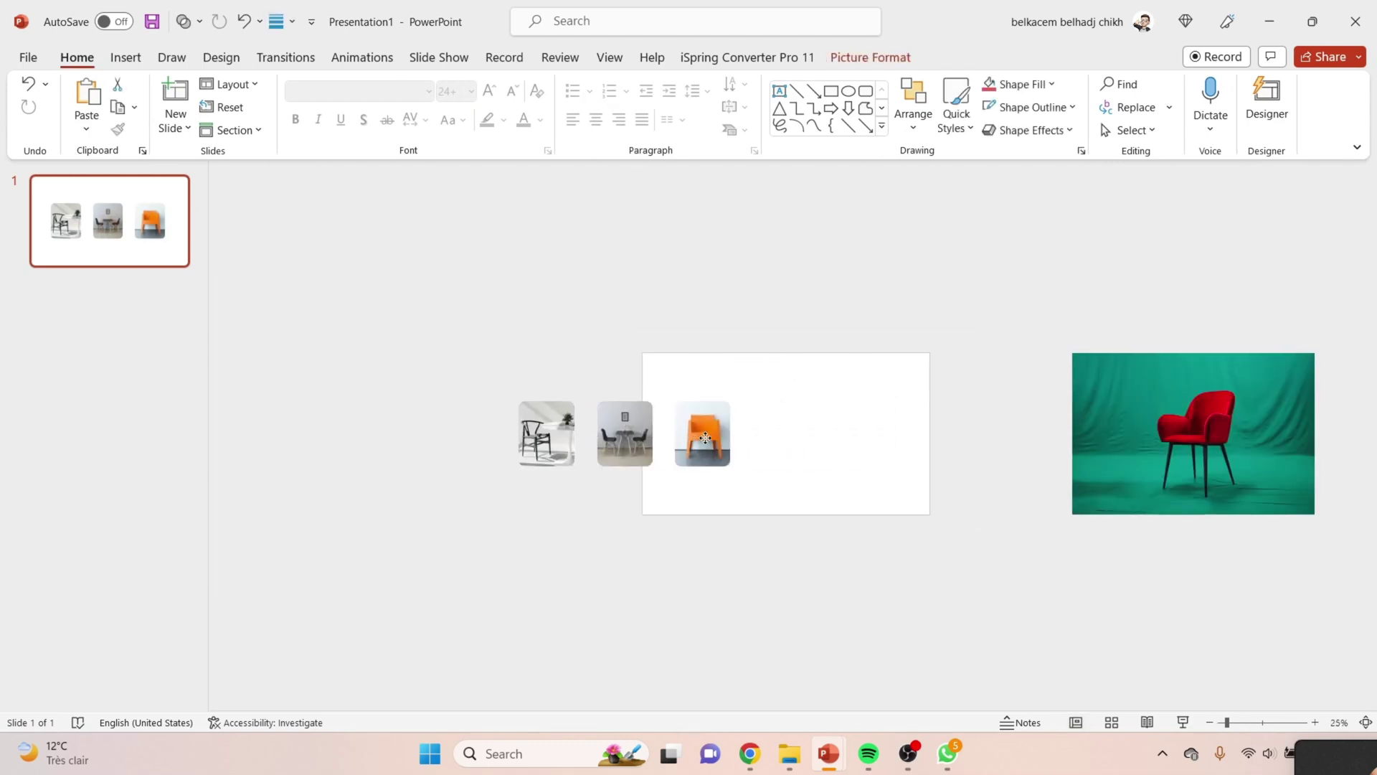
Place the red chair photo over the orange chair photo, scaled to 3.03 in high
left_click(1244, 416)
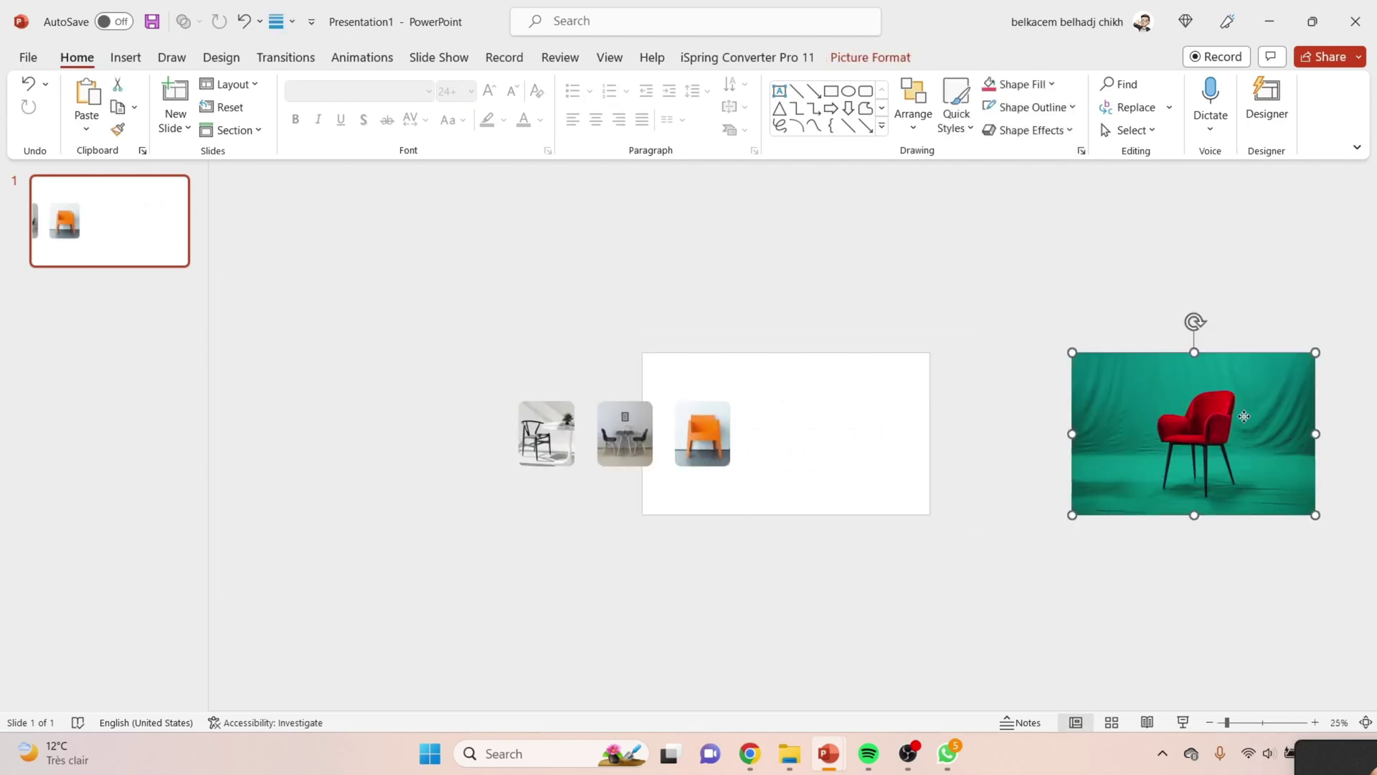
left_click_drag(1244, 416, 946, 433)
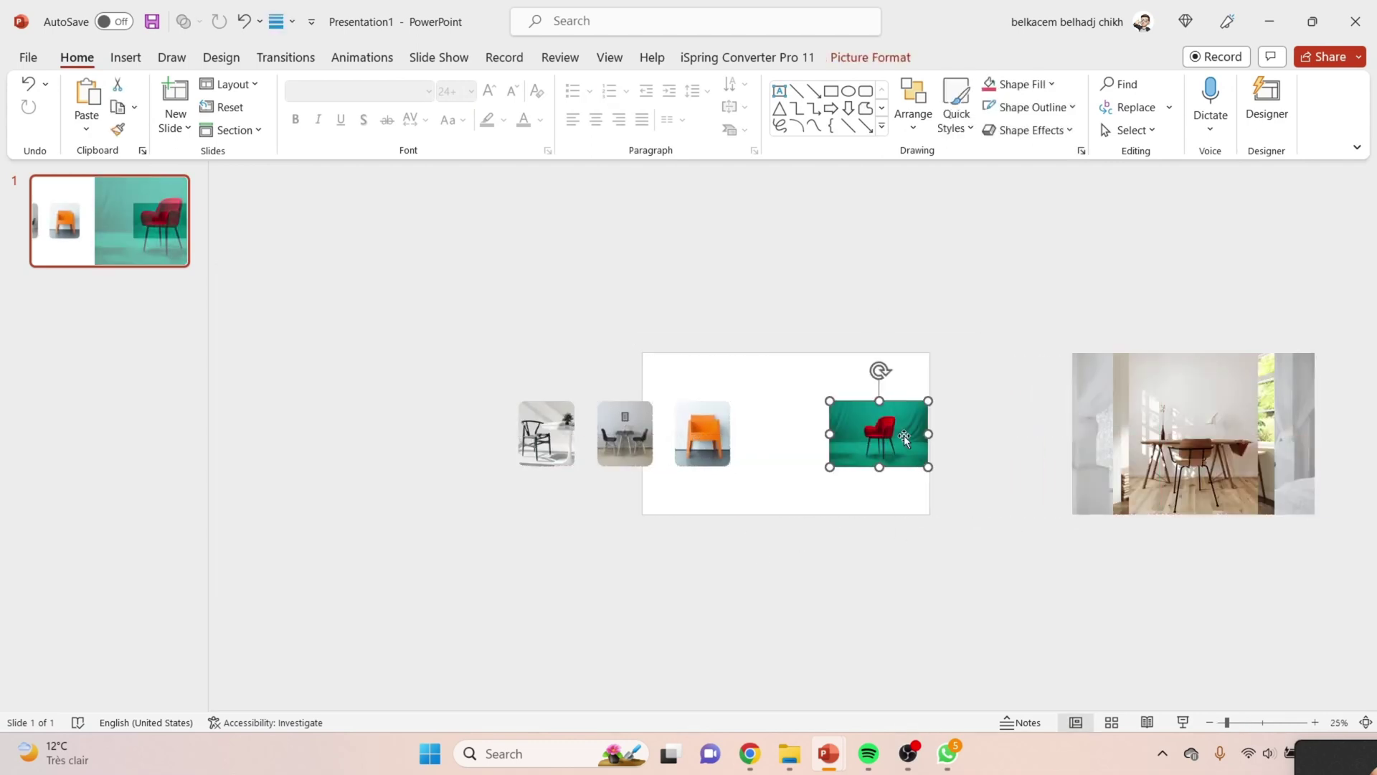
left_click_drag(905, 439, 654, 441)
Crop the right side of the red chair photo to a 2.58 in width and send the orange chair photo behind it
scroll(815, 439, "up", 5)
left_click(869, 59)
left_click(1154, 97)
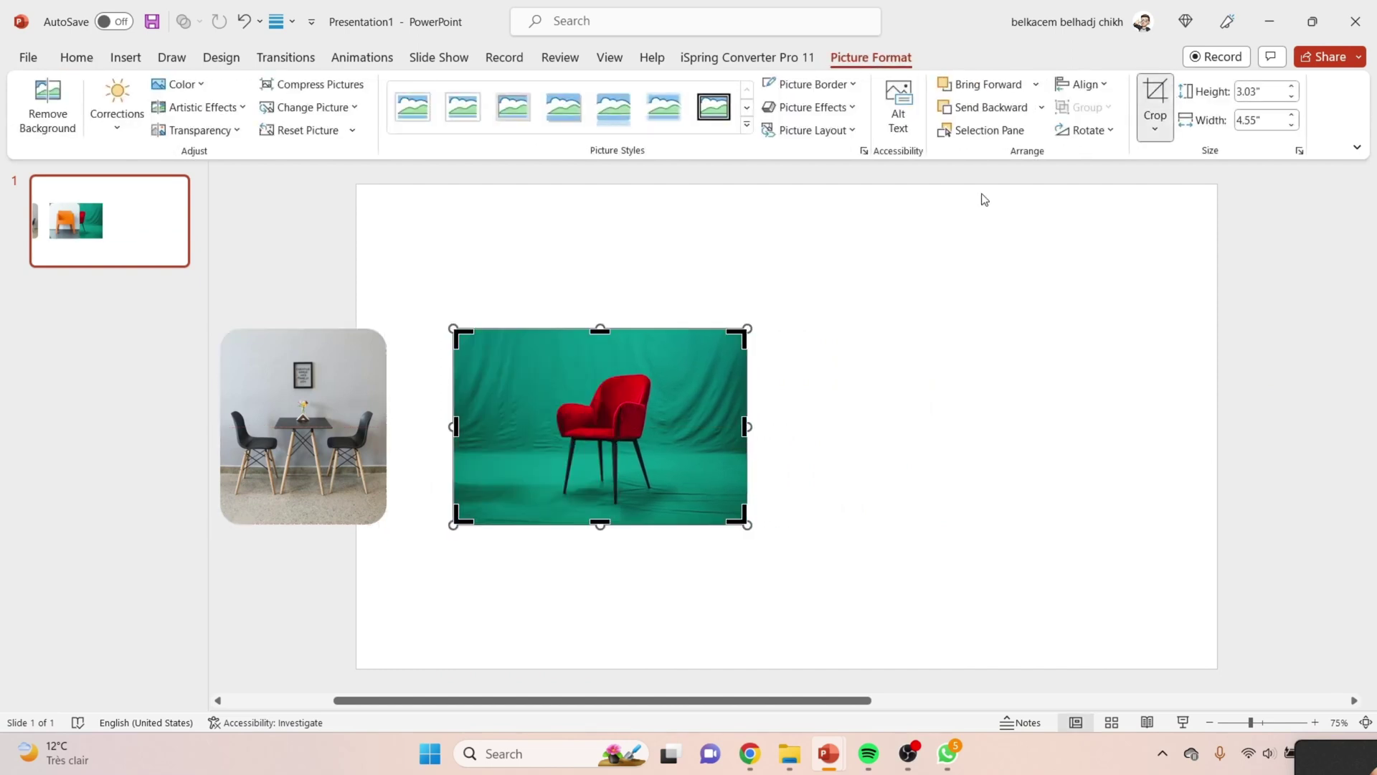
left_click_drag(746, 426, 617, 431)
left_click(618, 301)
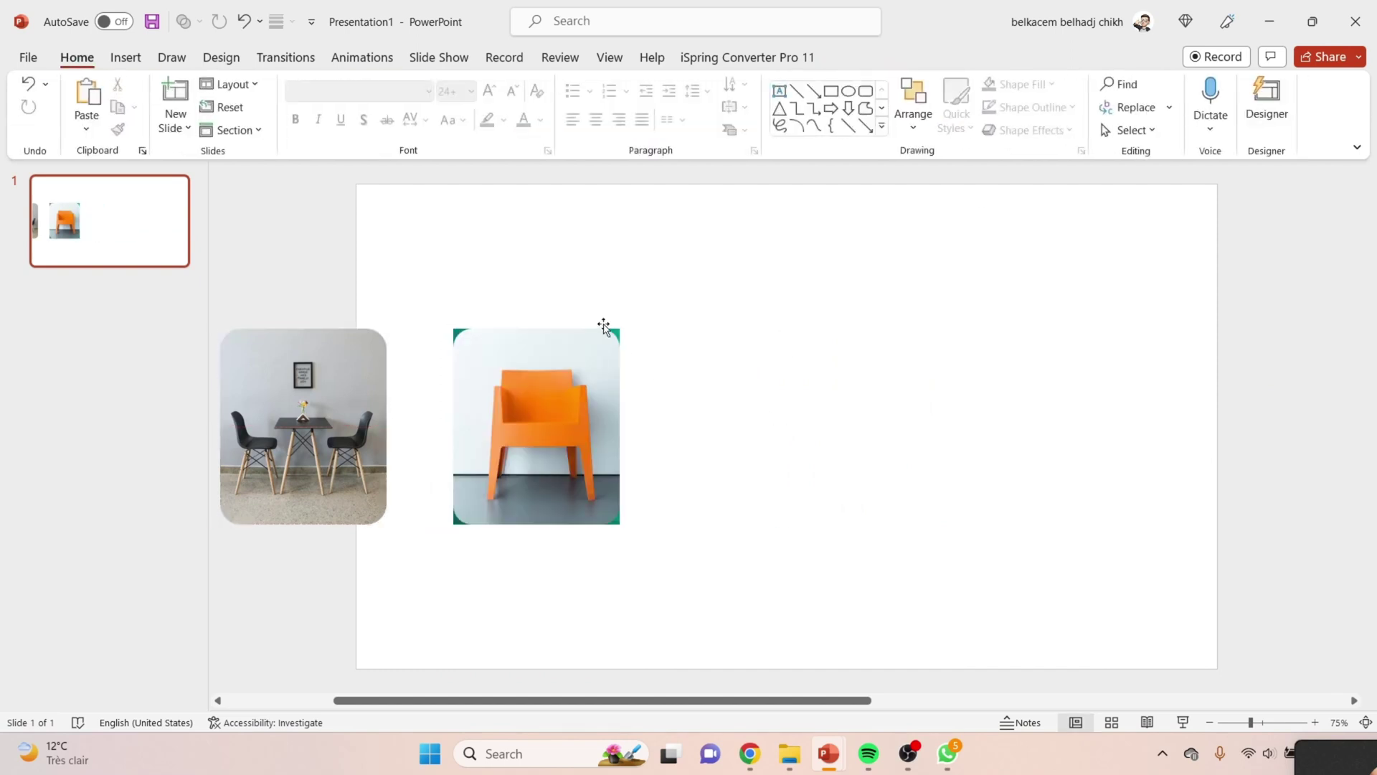
right_click(585, 363)
left_click(677, 523)
Crop the red chair photo to a rounded rectangle and open its crop frame for adjustment
left_click(1169, 115)
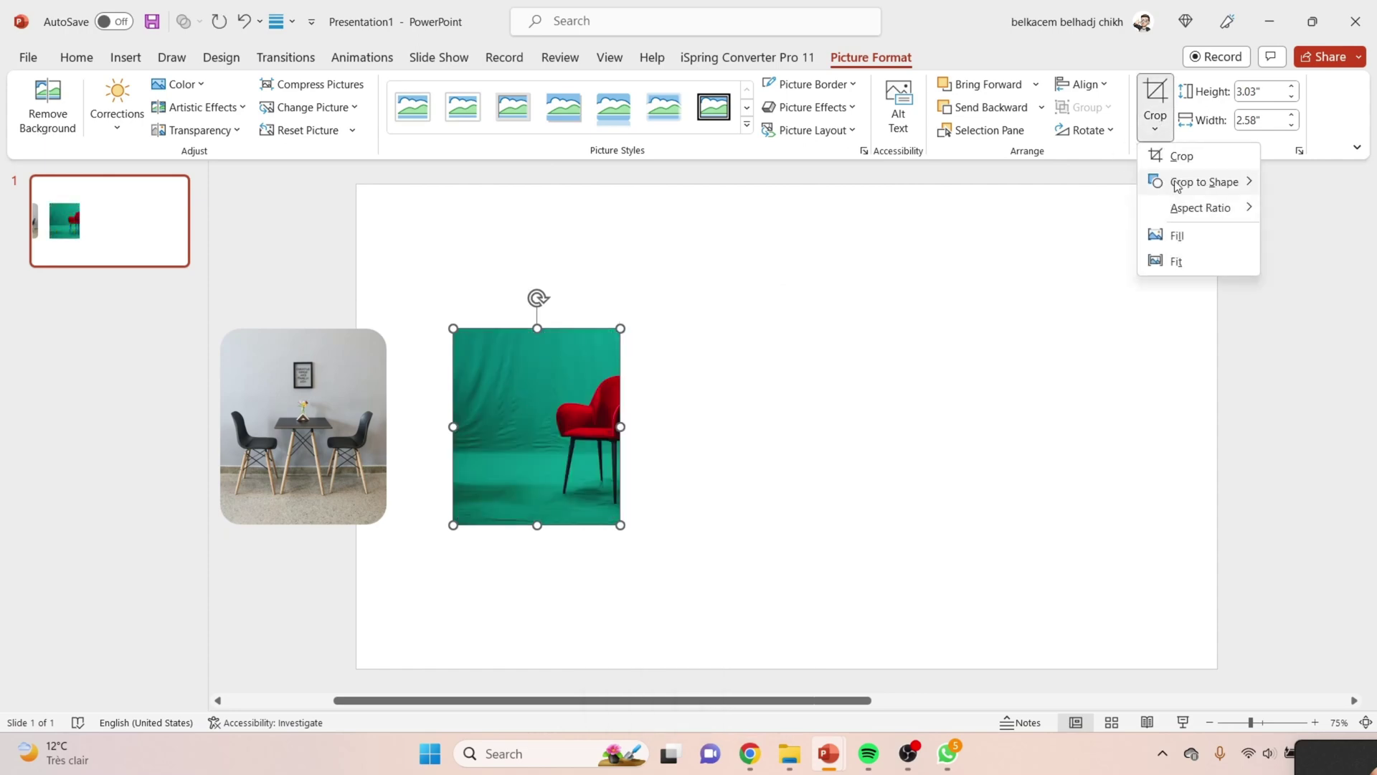
mouse_move(1186, 181)
left_click(945, 181)
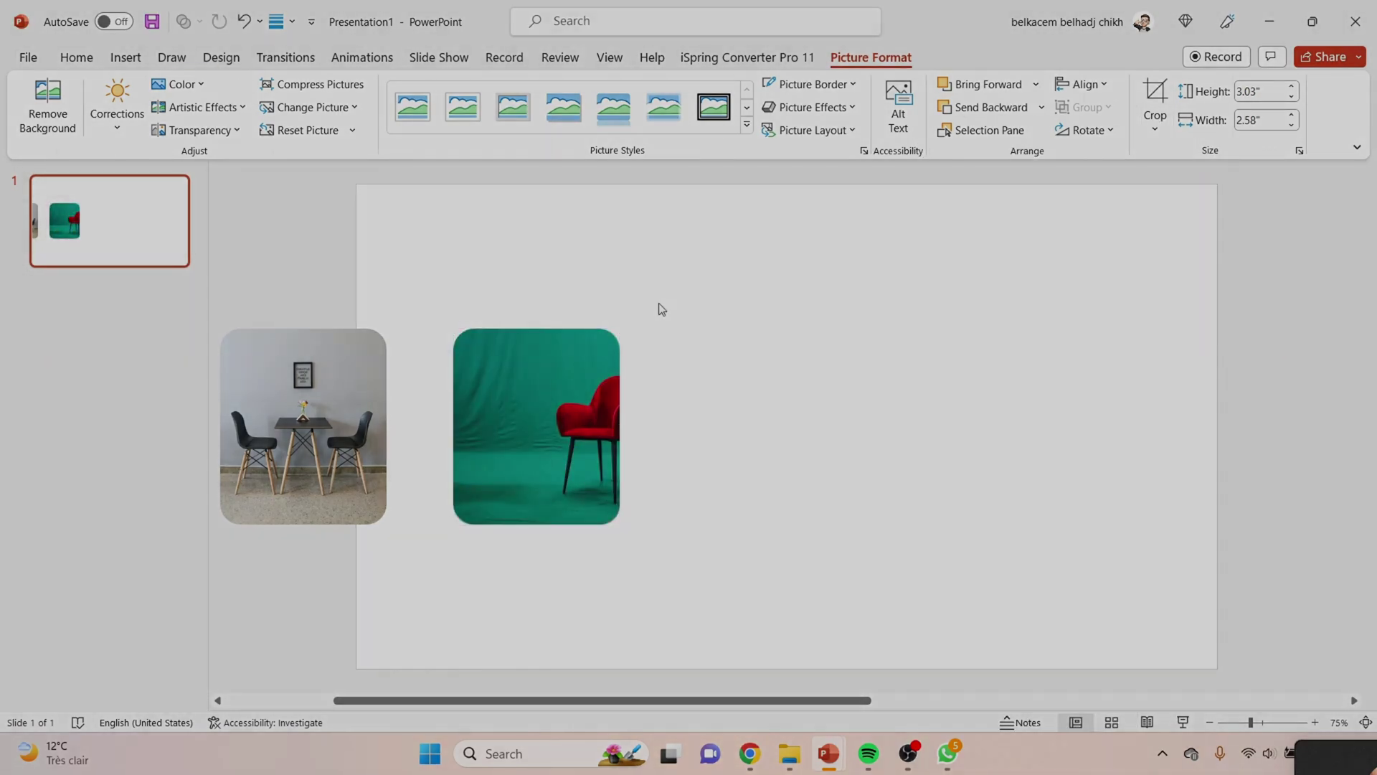
left_click(537, 402)
left_click(1155, 100)
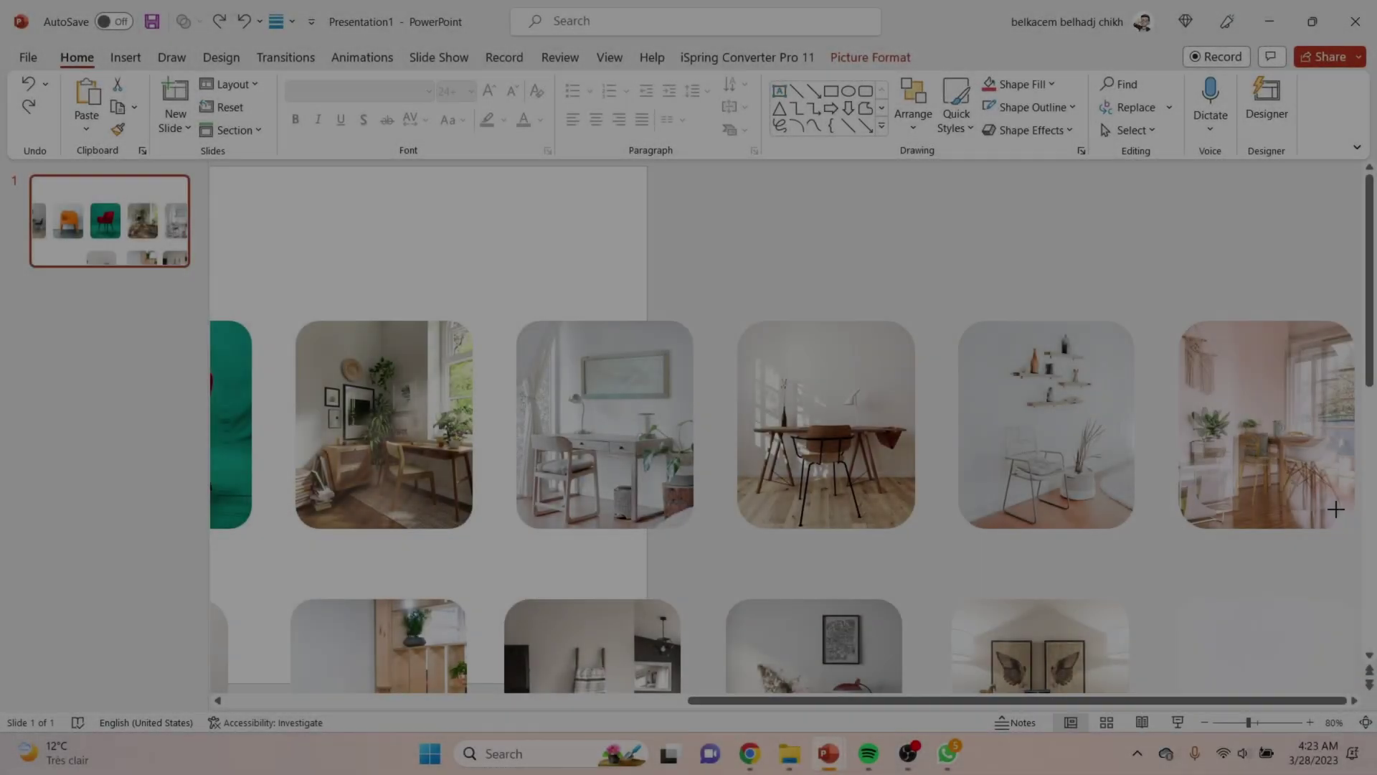
Shrink the three rightmost upper-row photos to about 2.17 in by 1.83 in, keeping them aligned in the row
left_click_drag(1336, 510, 1330, 500)
left_click(1113, 464)
left_click_drag(1135, 528, 1107, 494)
left_click_drag(1084, 446, 1085, 452)
left_click_drag(917, 529, 863, 466)
left_click_drag(840, 413, 867, 456)
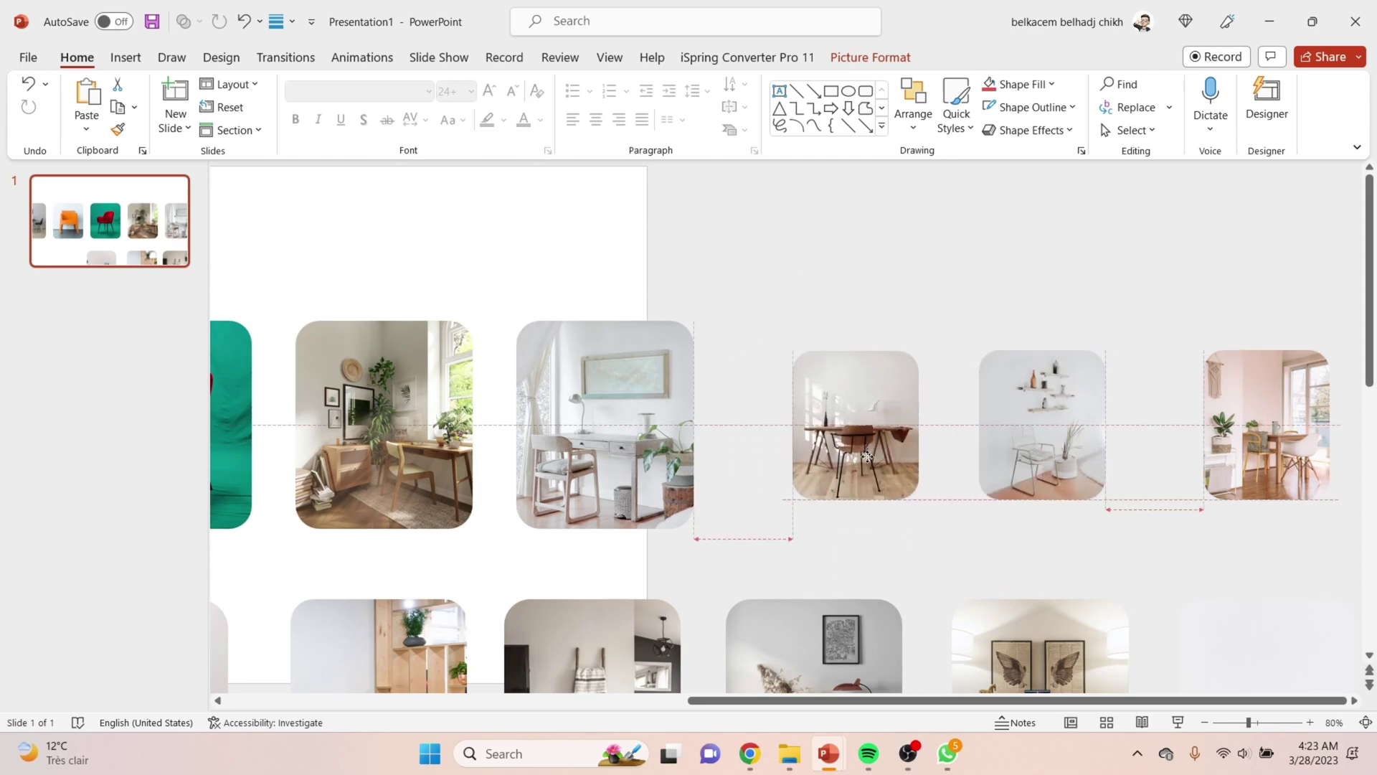
Shrink the white desk photo and the plant-filled room photo to the same size as the reduced photos in the upper row
left_click_drag(694, 530, 669, 500)
left_click_drag(511, 330, 541, 366)
left_click(463, 517)
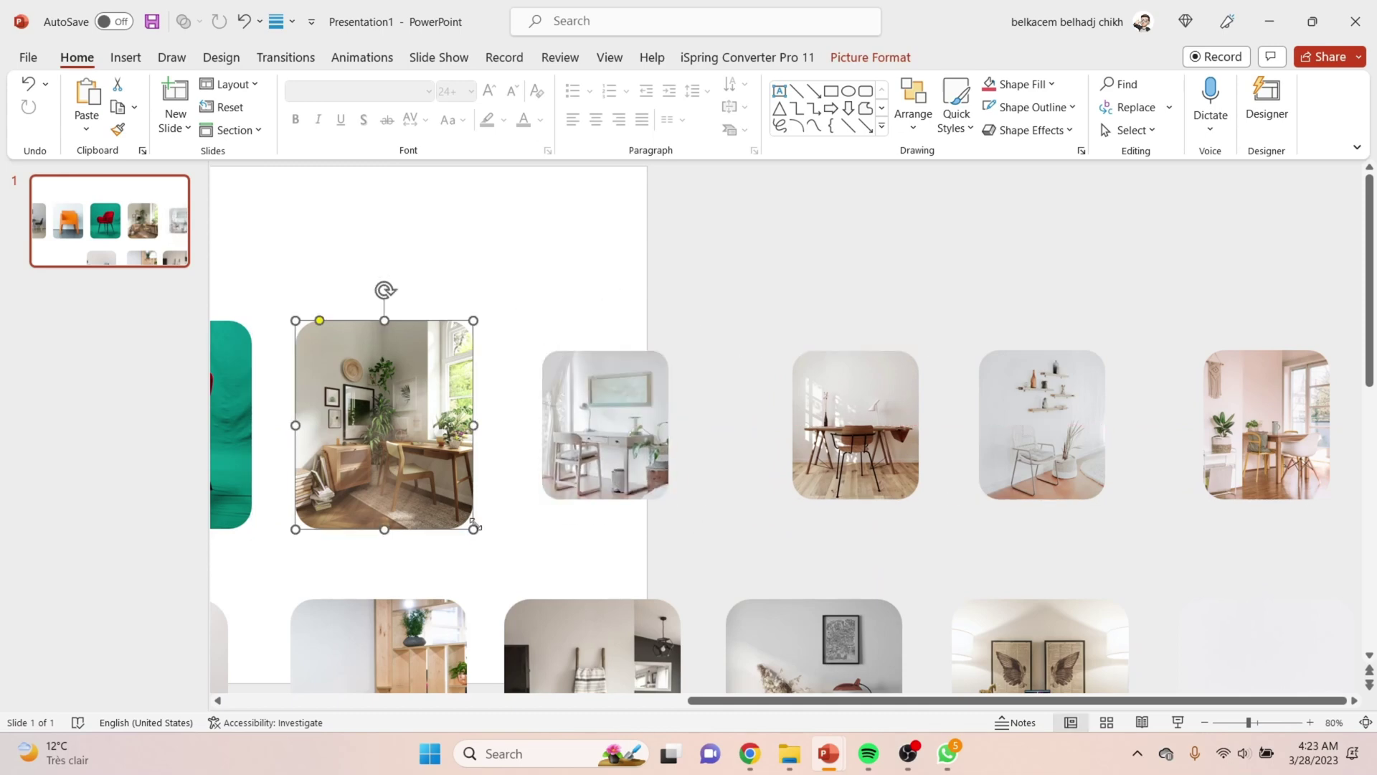
left_click_drag(473, 528, 448, 500)
left_click_drag(295, 320, 321, 351)
Shrink the red chair and orange chair photos to match the reduced upper-row photos, and select the dining-table photo
left_click_drag(755, 701, 535, 701)
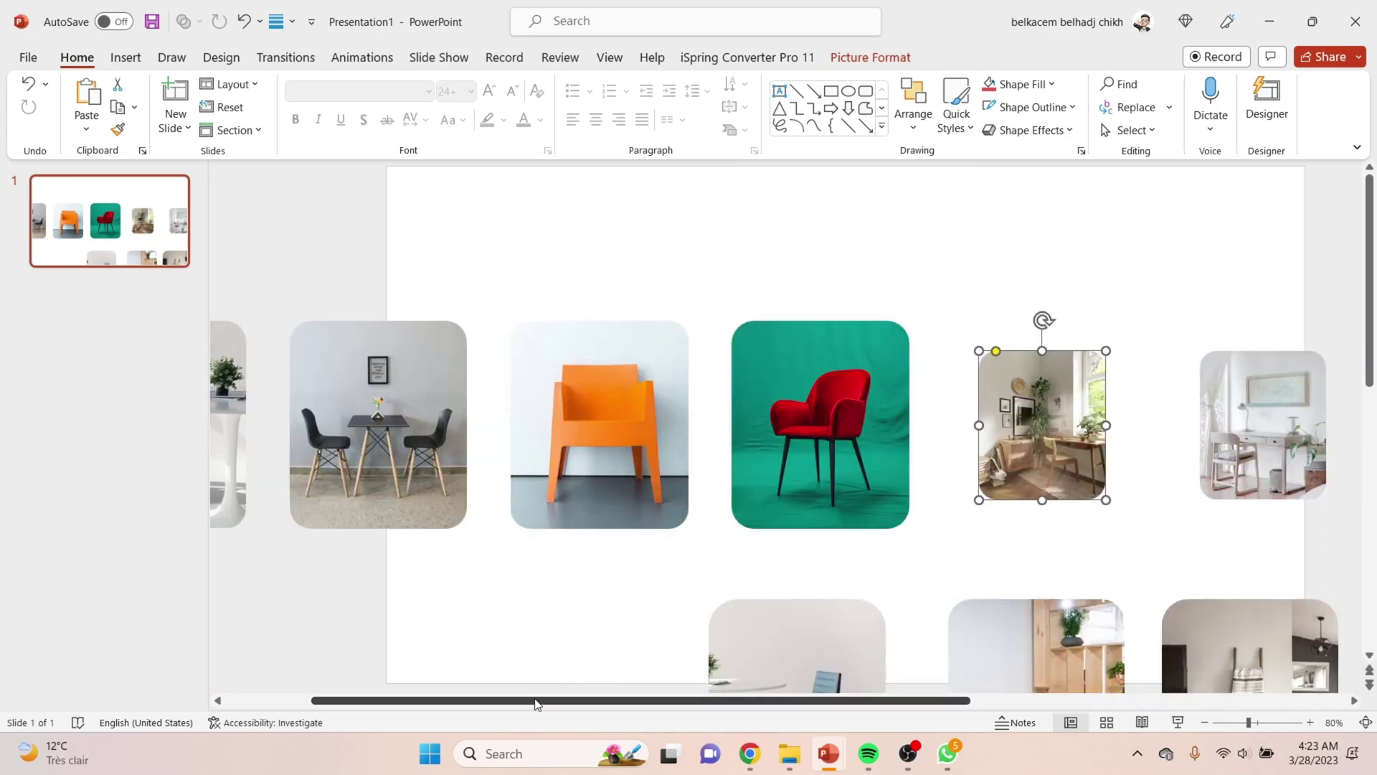
left_click(815, 453)
left_click_drag(910, 530, 885, 499)
left_click_drag(732, 320, 758, 351)
left_click_drag(690, 529, 664, 501)
left_click_drag(510, 321, 537, 351)
left_click(466, 528)
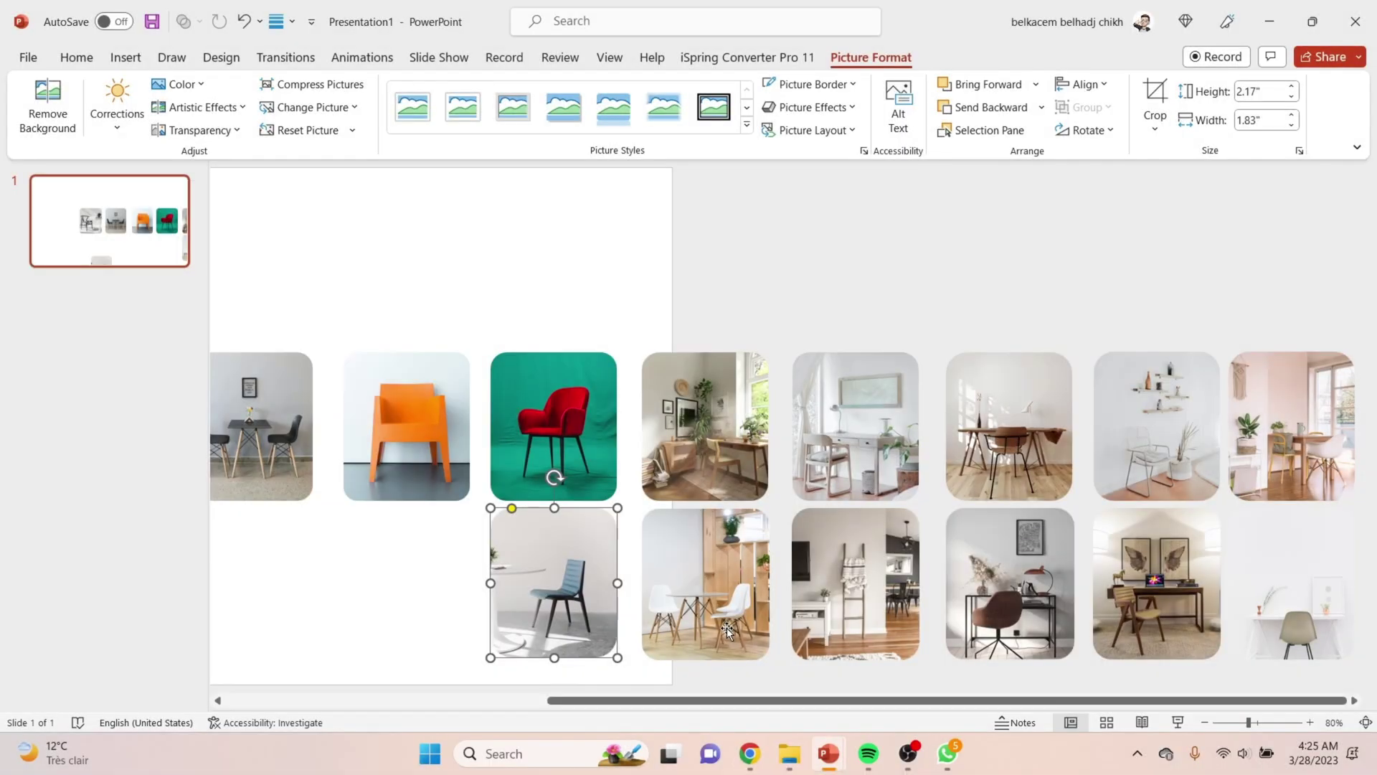
left_click(847, 679)
scroll(741, 620, "down", 3)
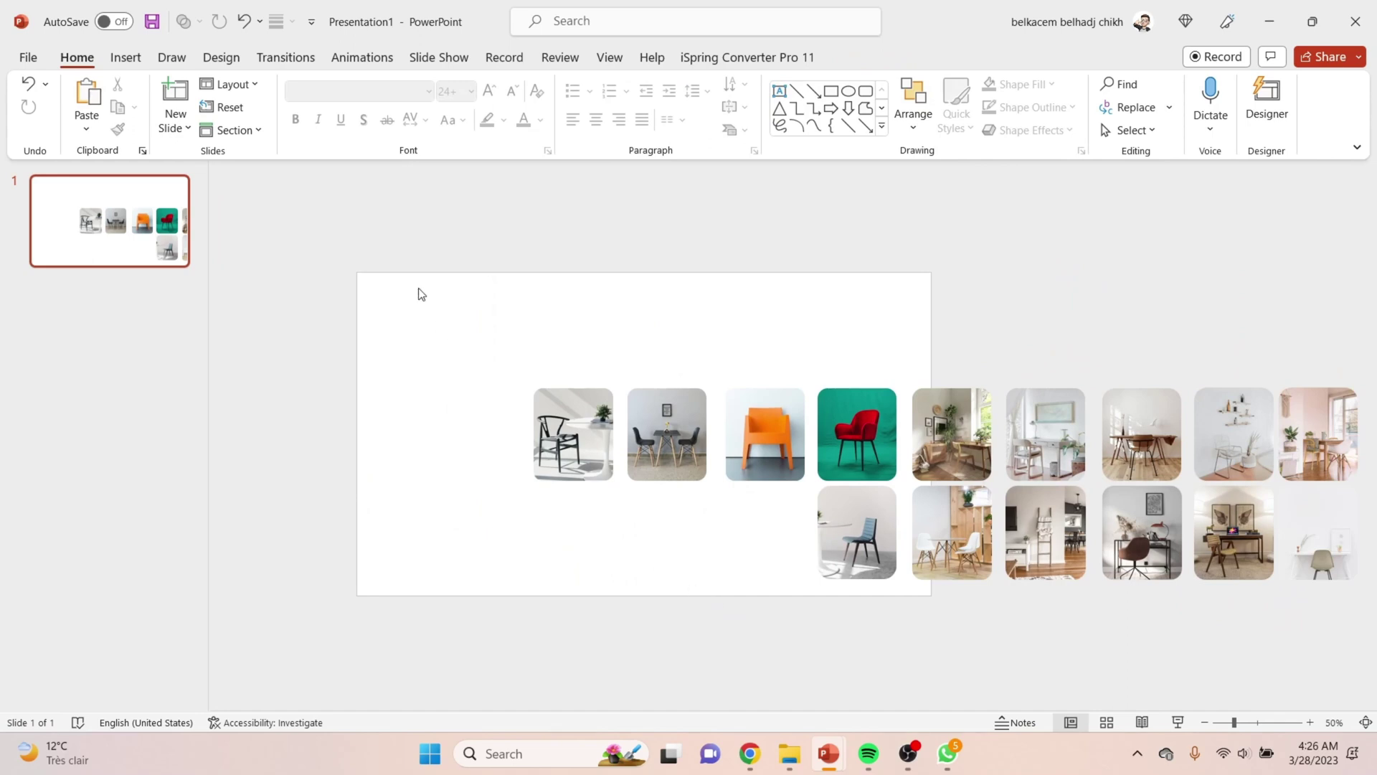
Distribute the nine upper-row photos horizontally so they are evenly spaced
left_click_drag(421, 294, 1362, 501)
left_click(915, 107)
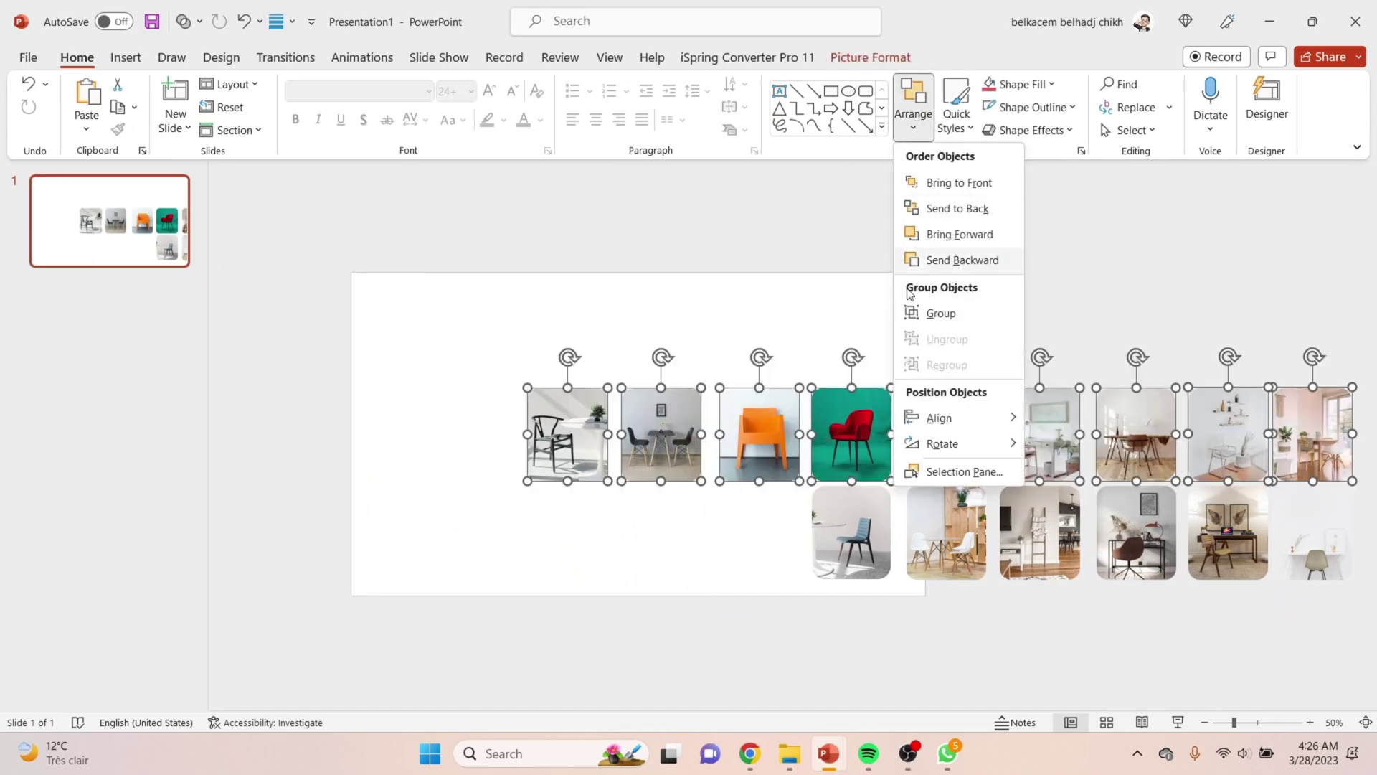
mouse_move(959, 424)
left_click(1089, 579)
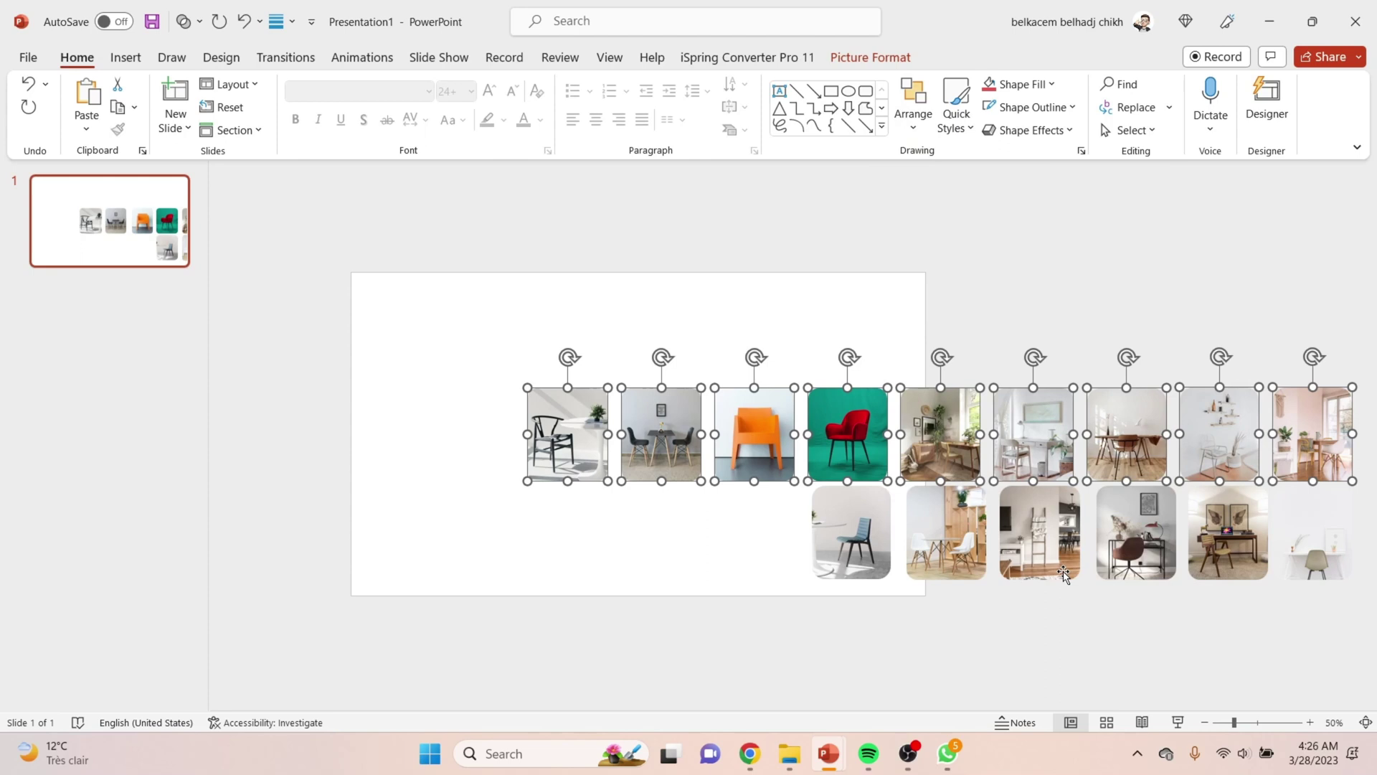
Distribute the six lower-row photos horizontally so they are evenly spaced
left_click_drag(1362, 673, 766, 449)
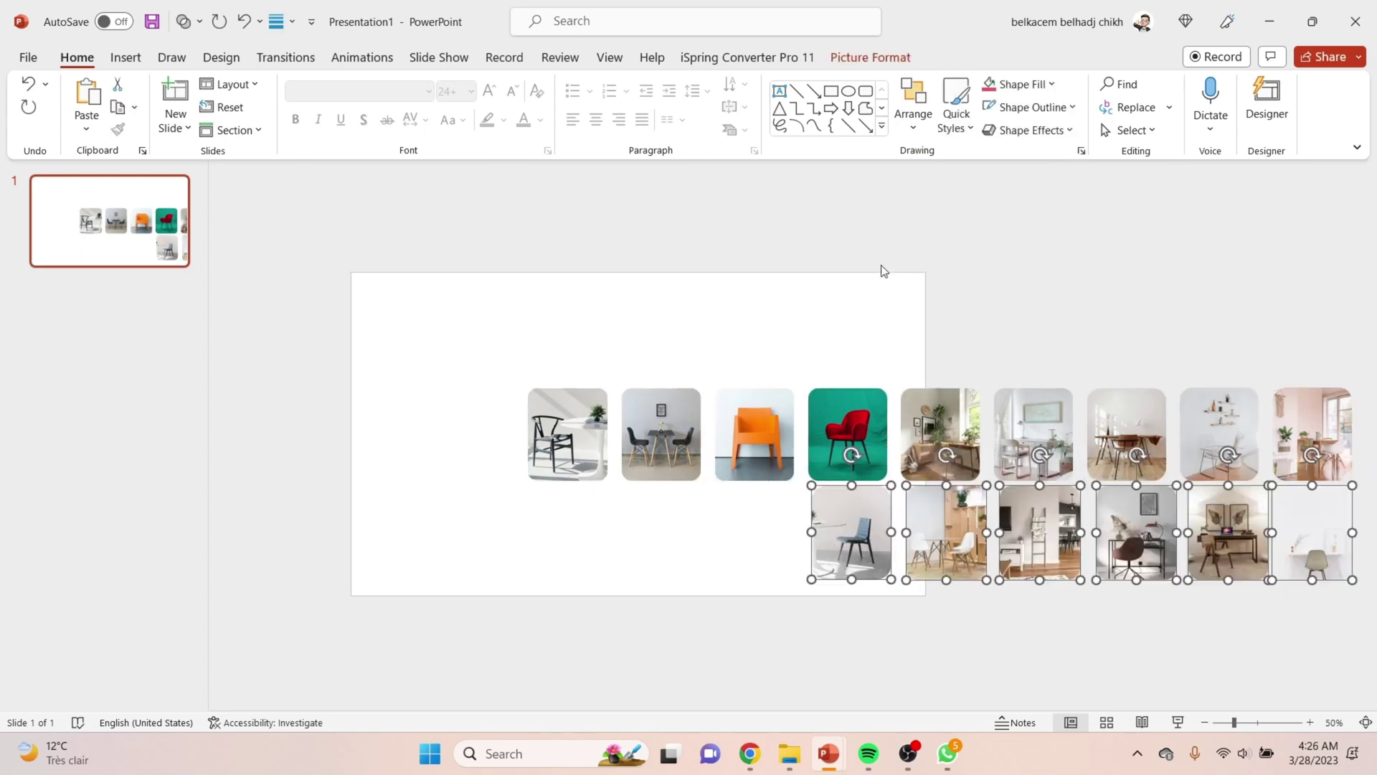
left_click(923, 122)
mouse_move(969, 430)
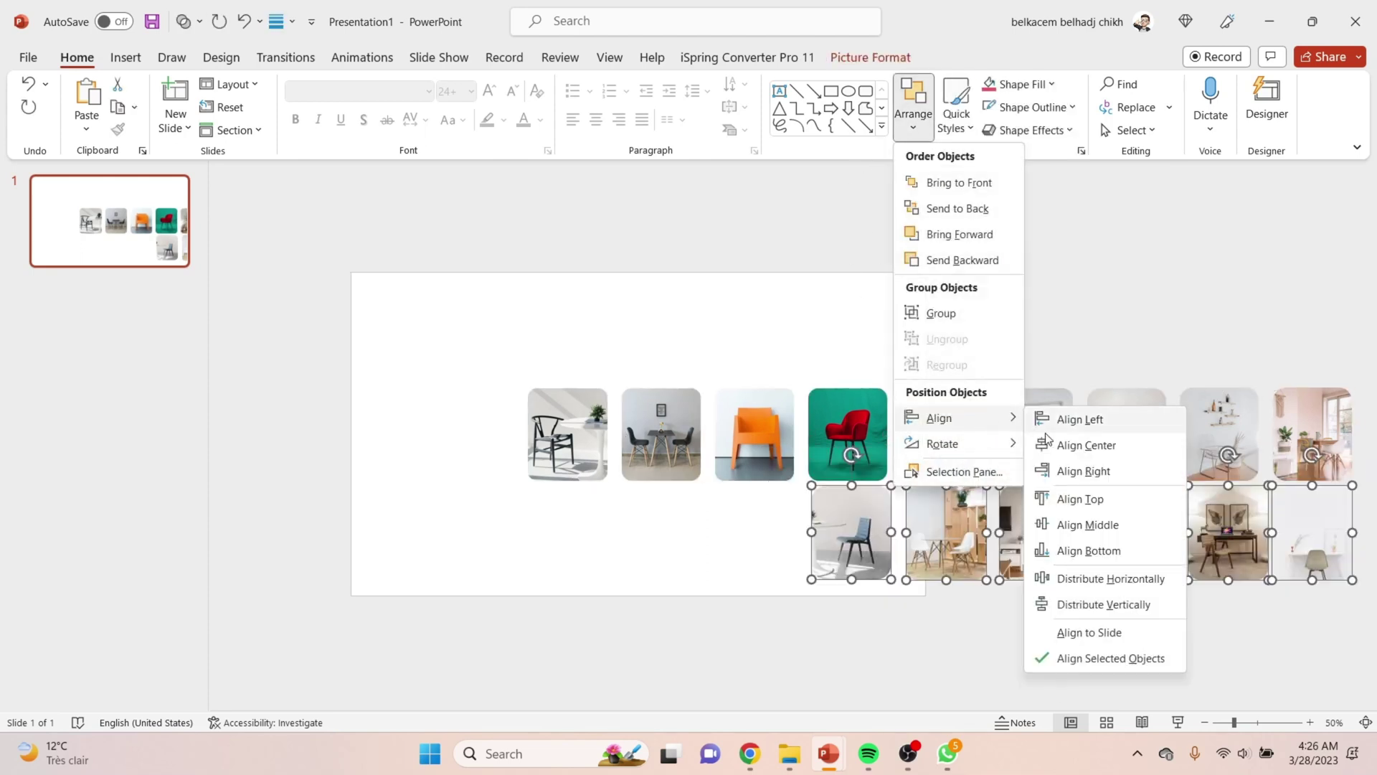
left_click(1096, 580)
left_click(922, 650)
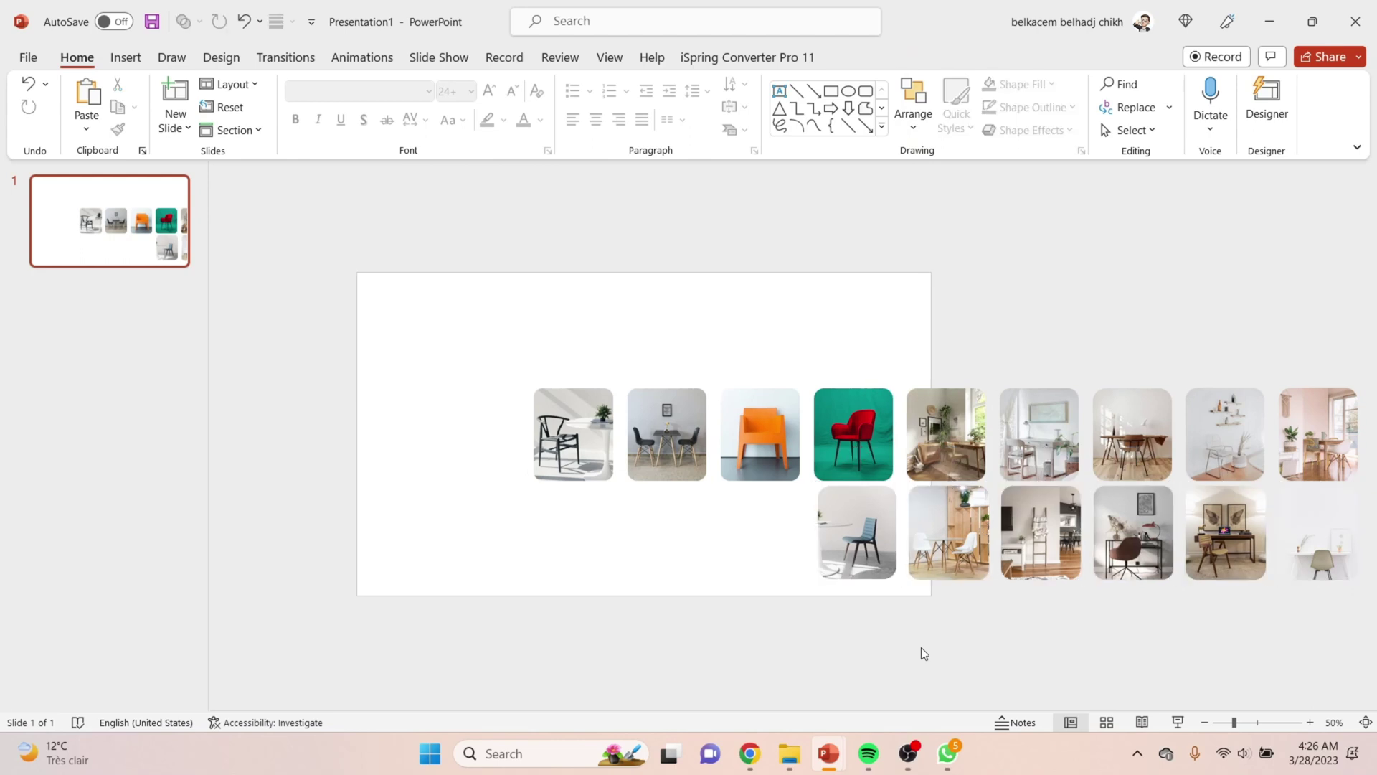
Group the first five upper-row photos above the slide, and group the remaining four in a separate row beneath them
left_click_drag(421, 339, 656, 281)
key("ctrl+g")
left_click_drag(902, 316, 1362, 502)
key("ctrl+g")
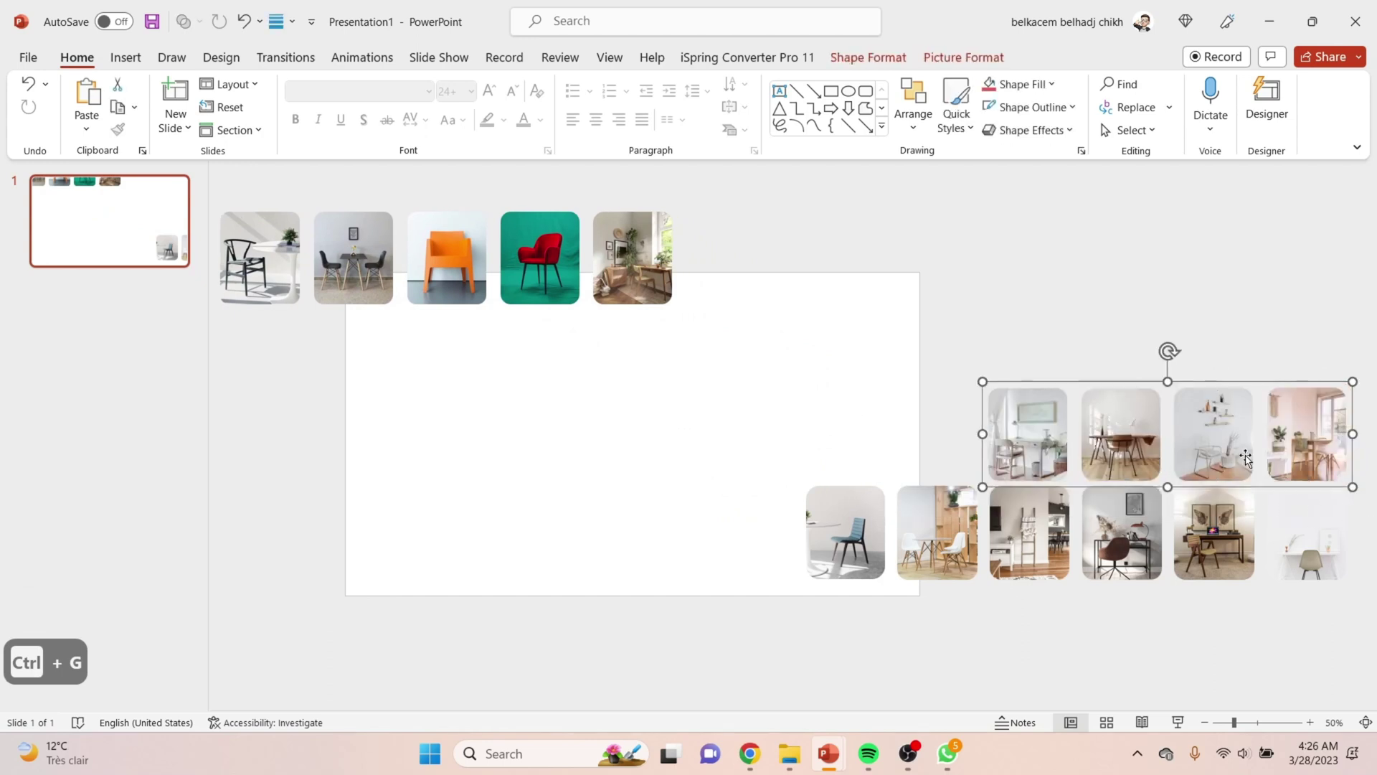
left_click_drag(1246, 458, 505, 428)
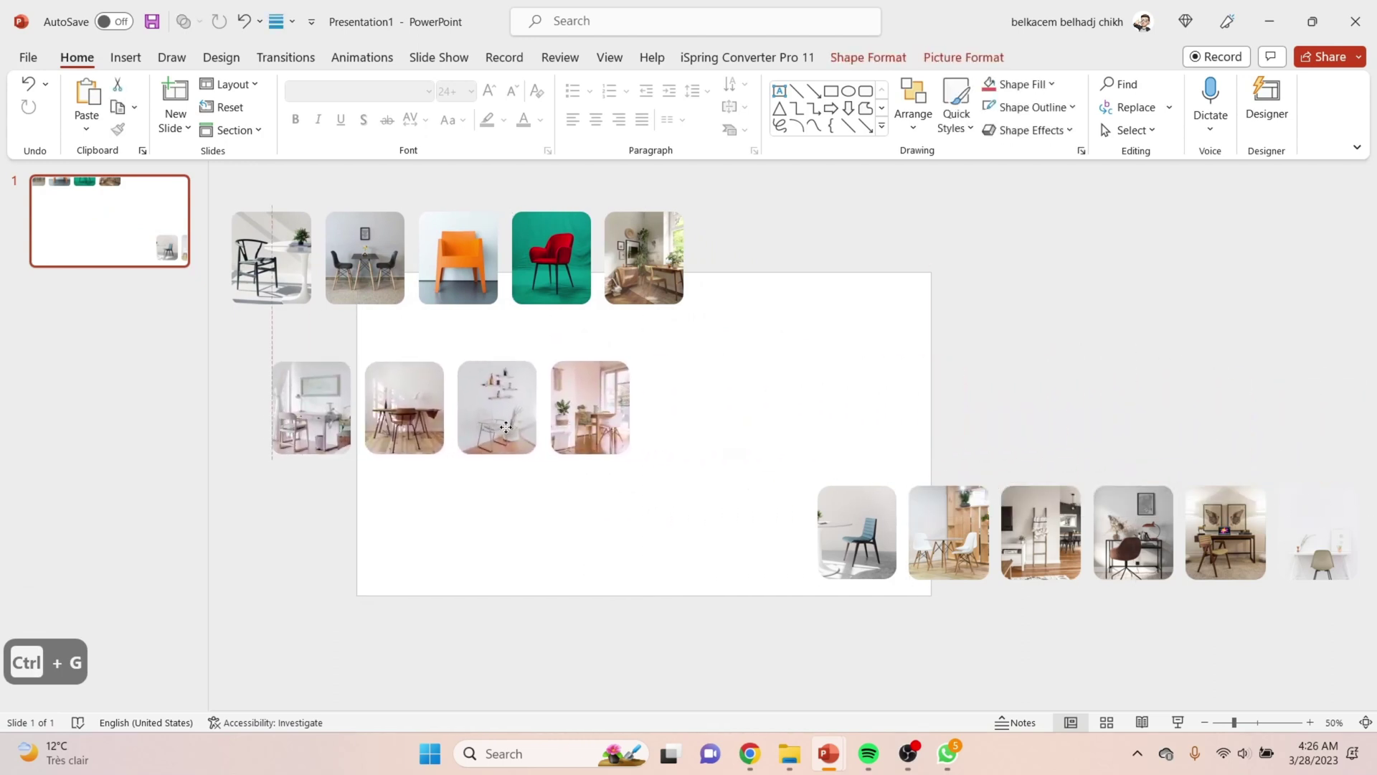
Group the six lower-row photos and move both this group and the four-photo group down to the area below the slide
left_click_drag(732, 453, 1363, 688)
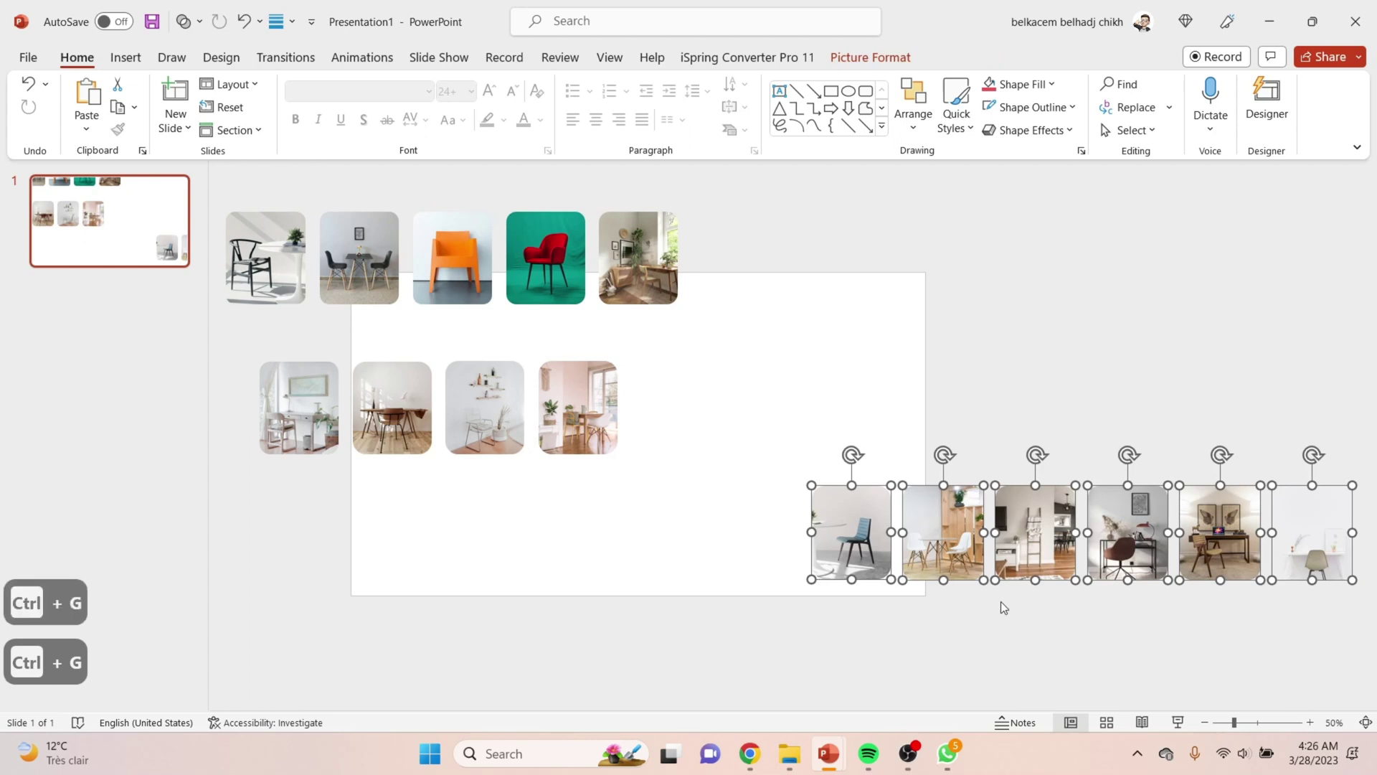
key("ctrl+g")
left_click_drag(1025, 549, 685, 638)
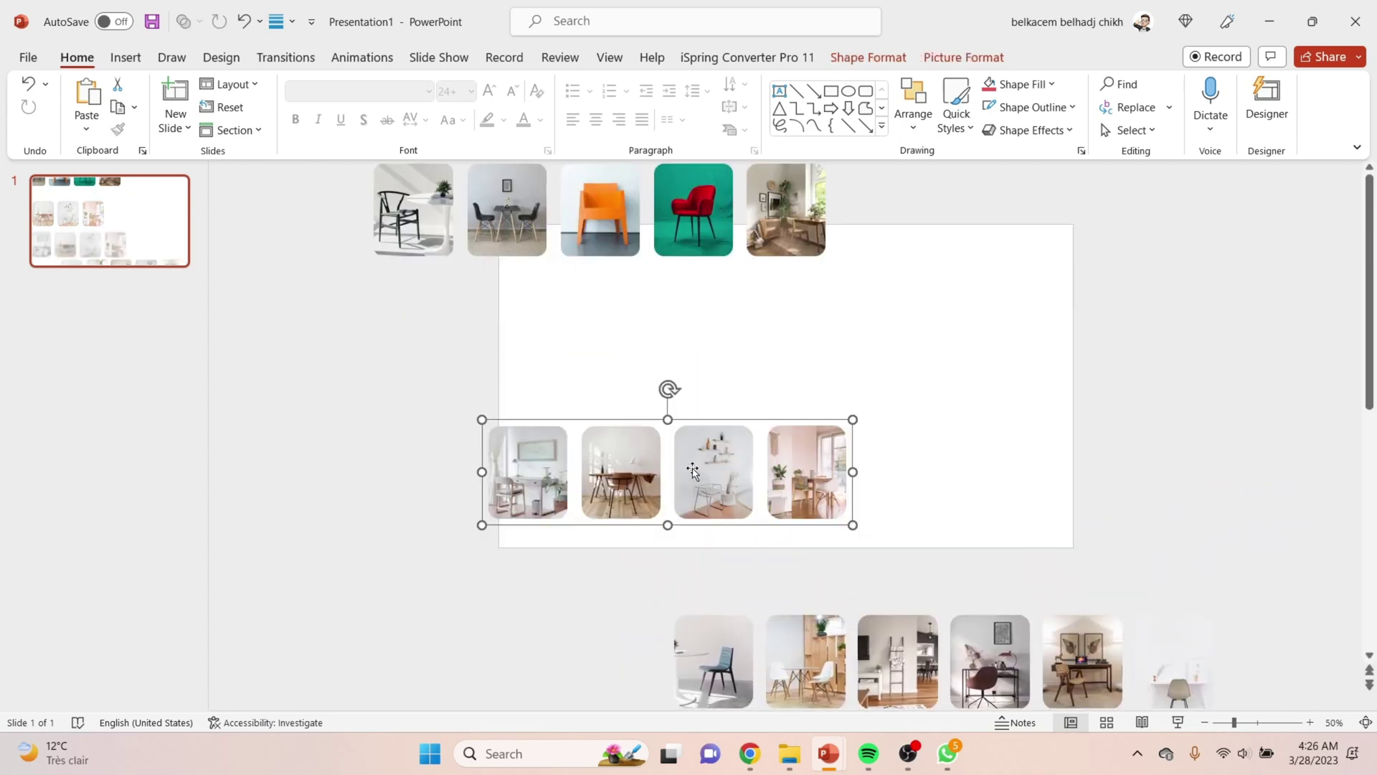
left_click_drag(697, 469, 466, 563)
Move the five-photo group onto the slide and rotate it counterclockwise into a rising diagonal row ending at the upper-right corner
left_click_drag(640, 201, 926, 393)
left_click_drag(886, 318, 827, 311)
left_click_drag(890, 393, 916, 377)
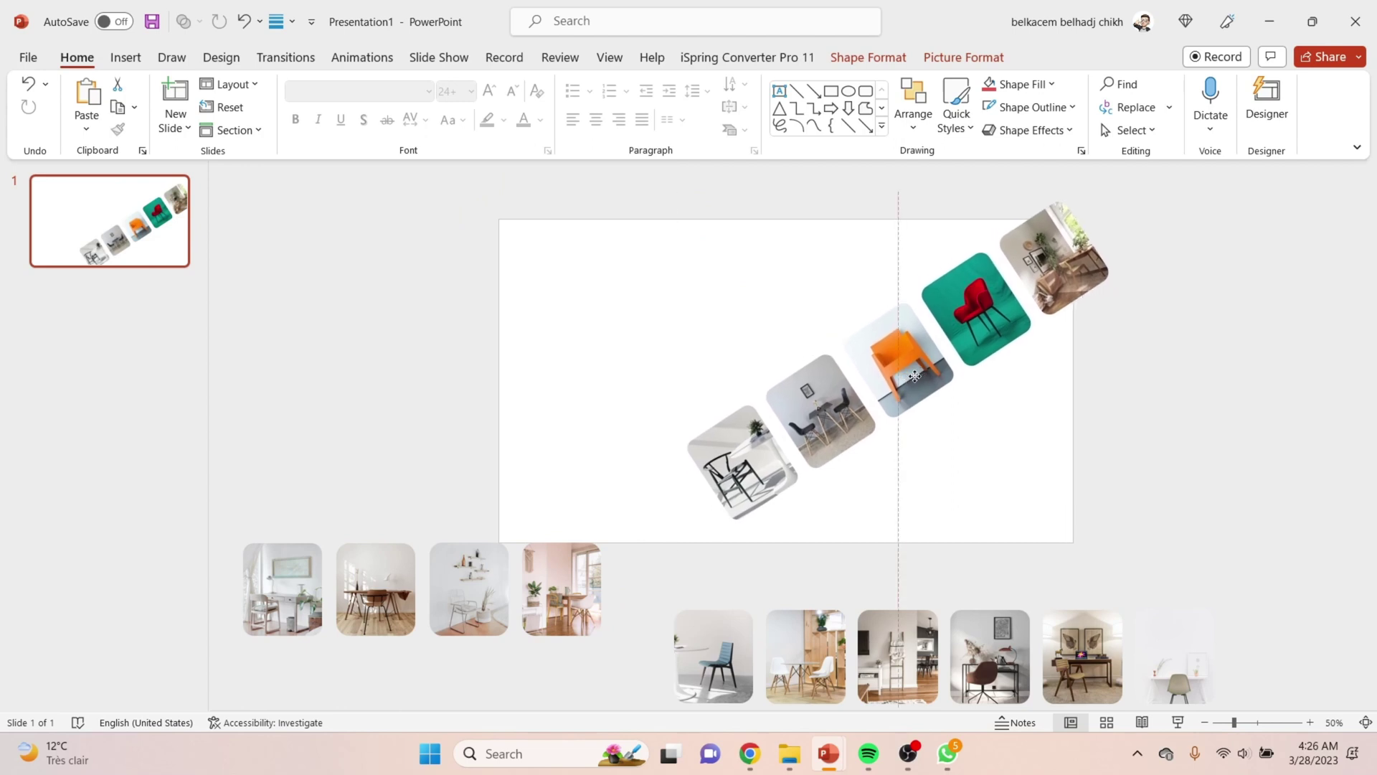
left_click_drag(866, 429, 858, 344)
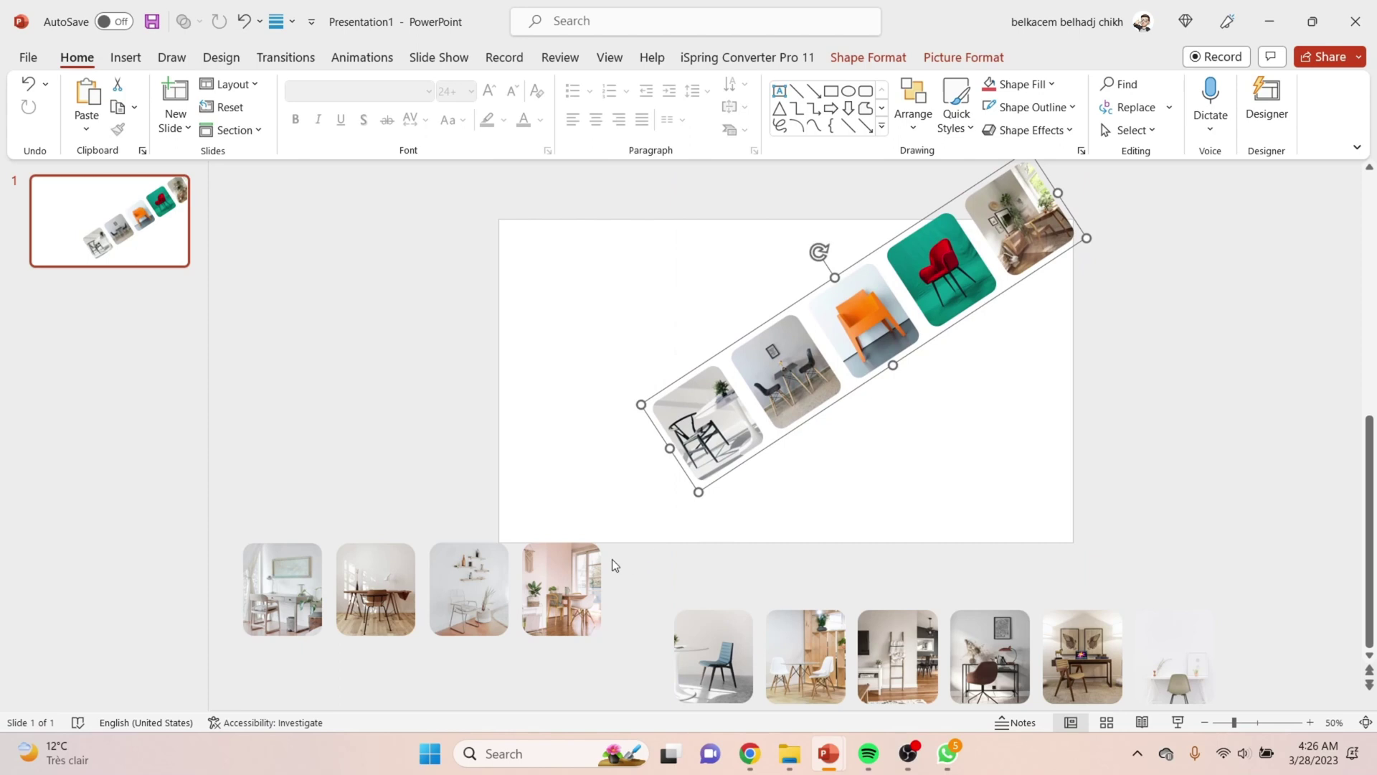
Rotate the six-photo group to the same diagonal angle and place it directly below the first diagonal row
left_click(549, 591)
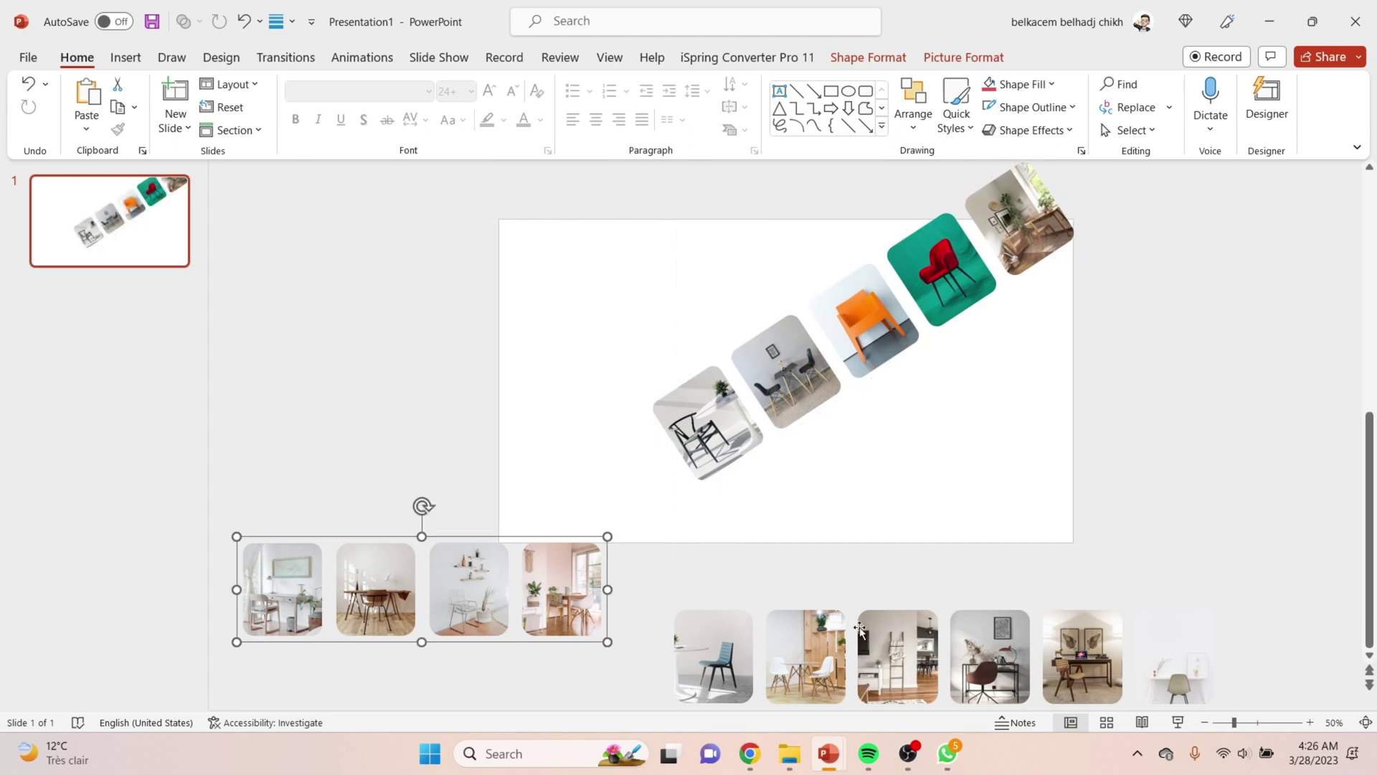
left_click(860, 630)
left_click_drag(945, 574, 985, 385)
left_click_drag(889, 391, 902, 418)
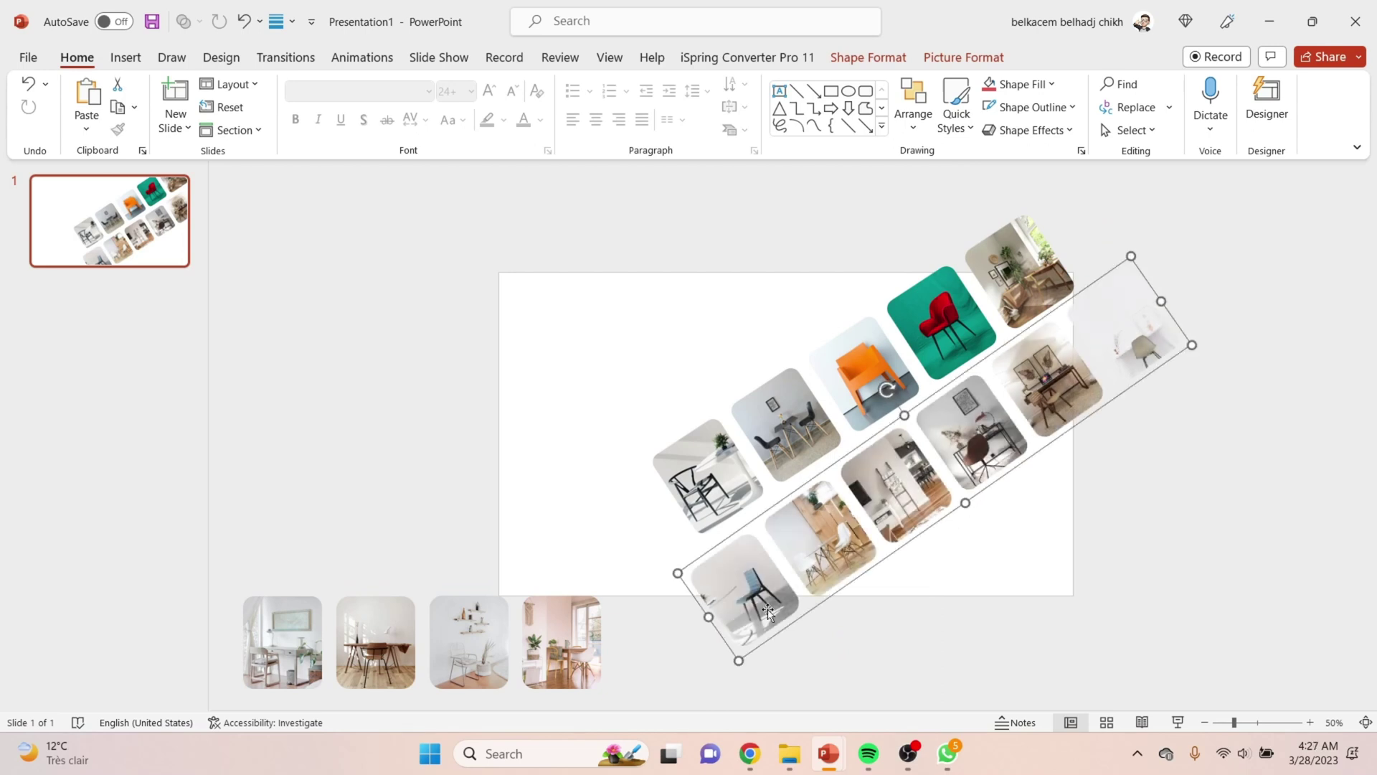
Rotate the four-photo group to the same diagonal angle and place it below the second row as the third diagonal row
left_click(512, 659)
left_click_drag(405, 554, 359, 574)
left_click_drag(445, 586, 1049, 500)
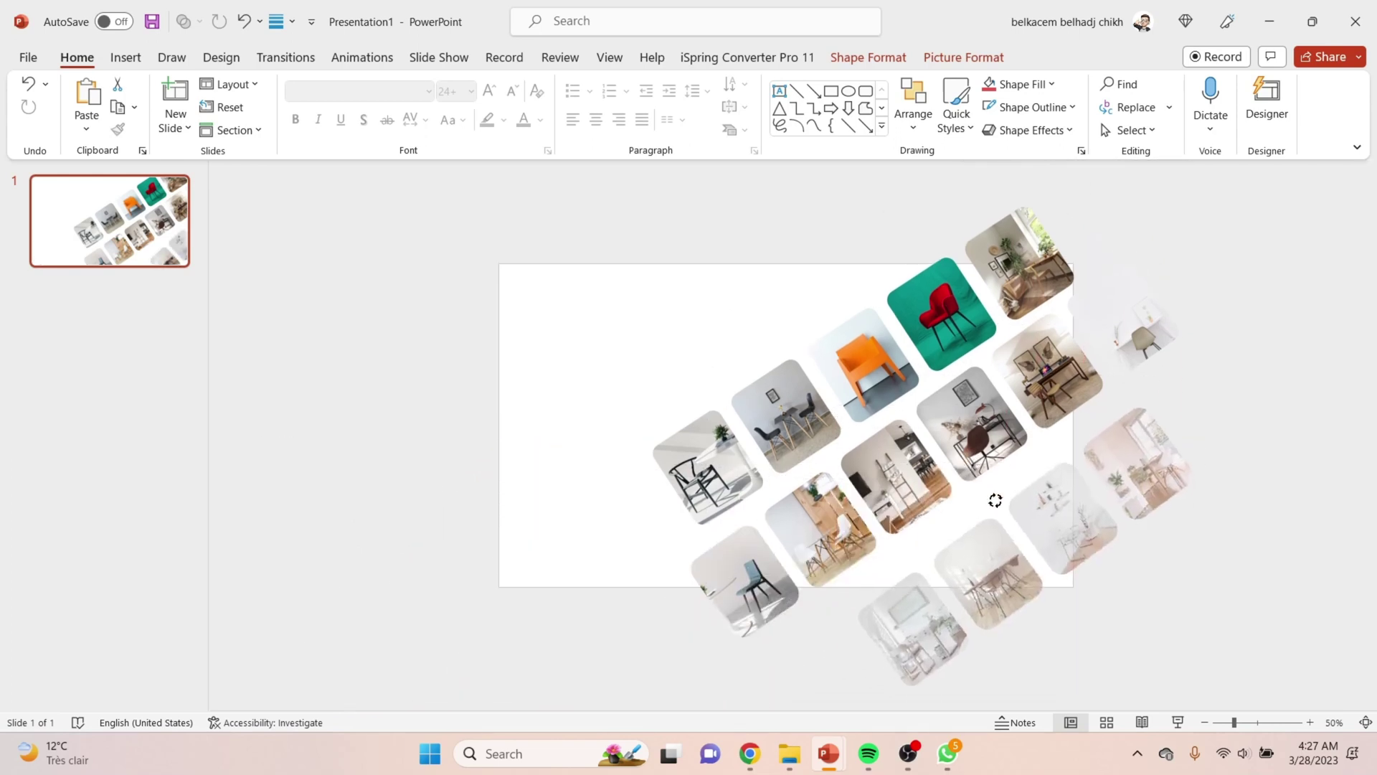
mouse_move(1067, 544)
left_mouse_down()
mouse_move(1052, 538)
mouse_move(1067, 522)
left_mouse_up()
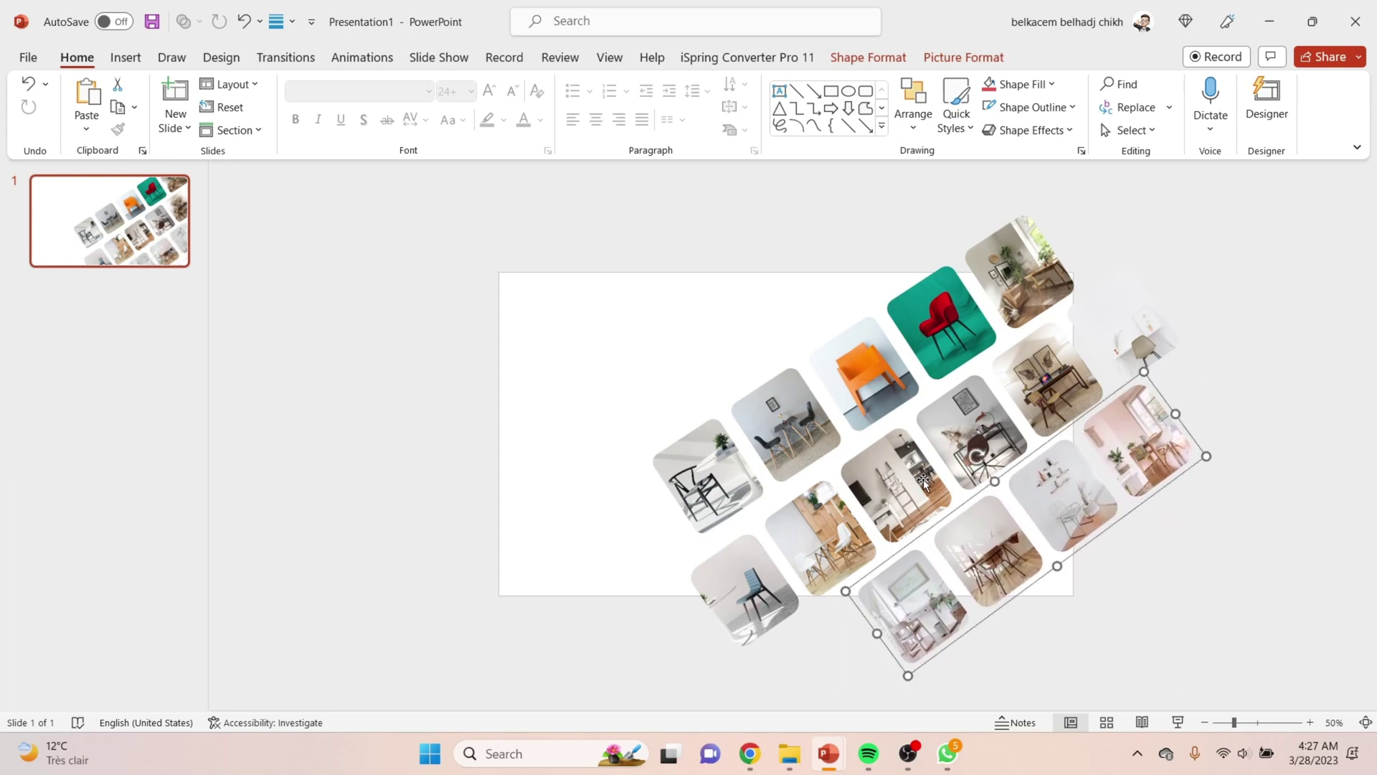
left_click(1160, 600)
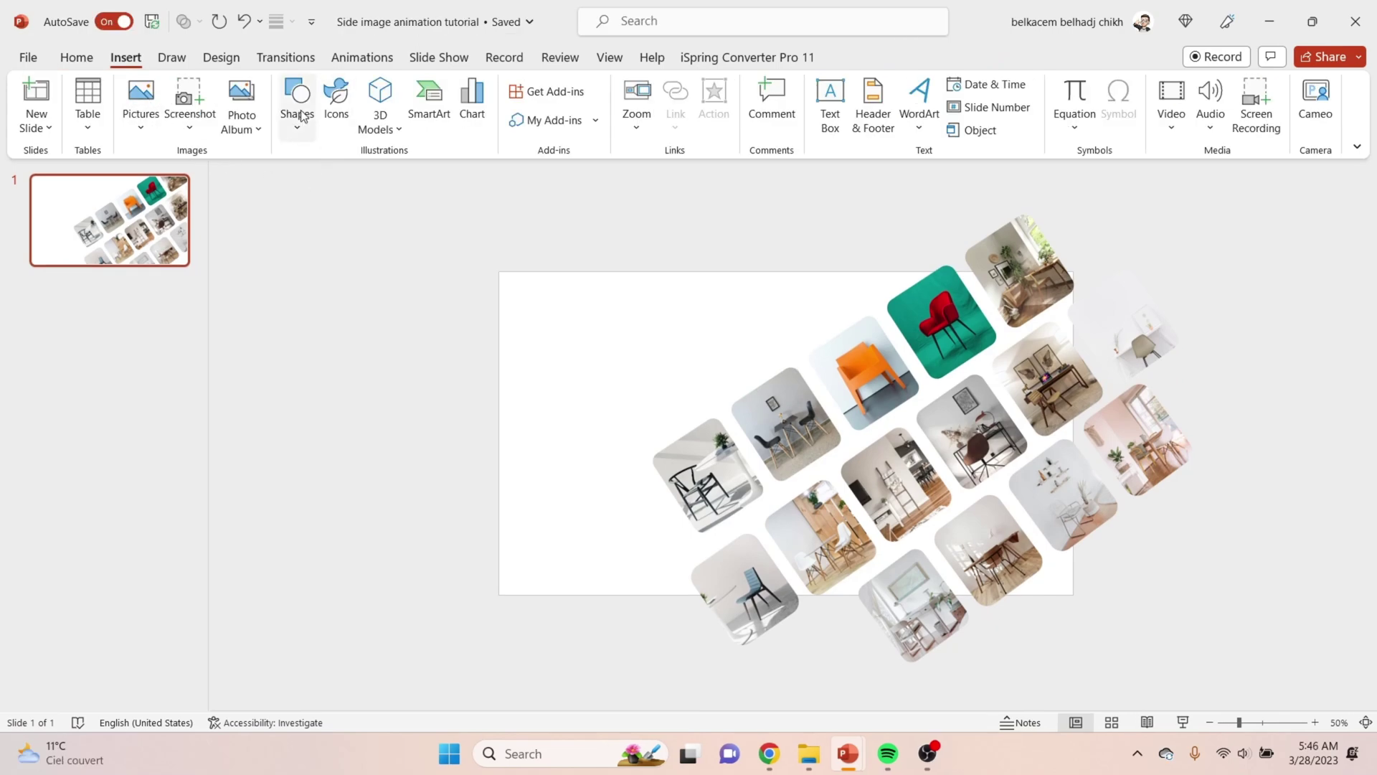
Draw a rectangle about 7.5 in high by 7.46 in wide over the left part of the slide
left_click(297, 107)
left_click(337, 179)
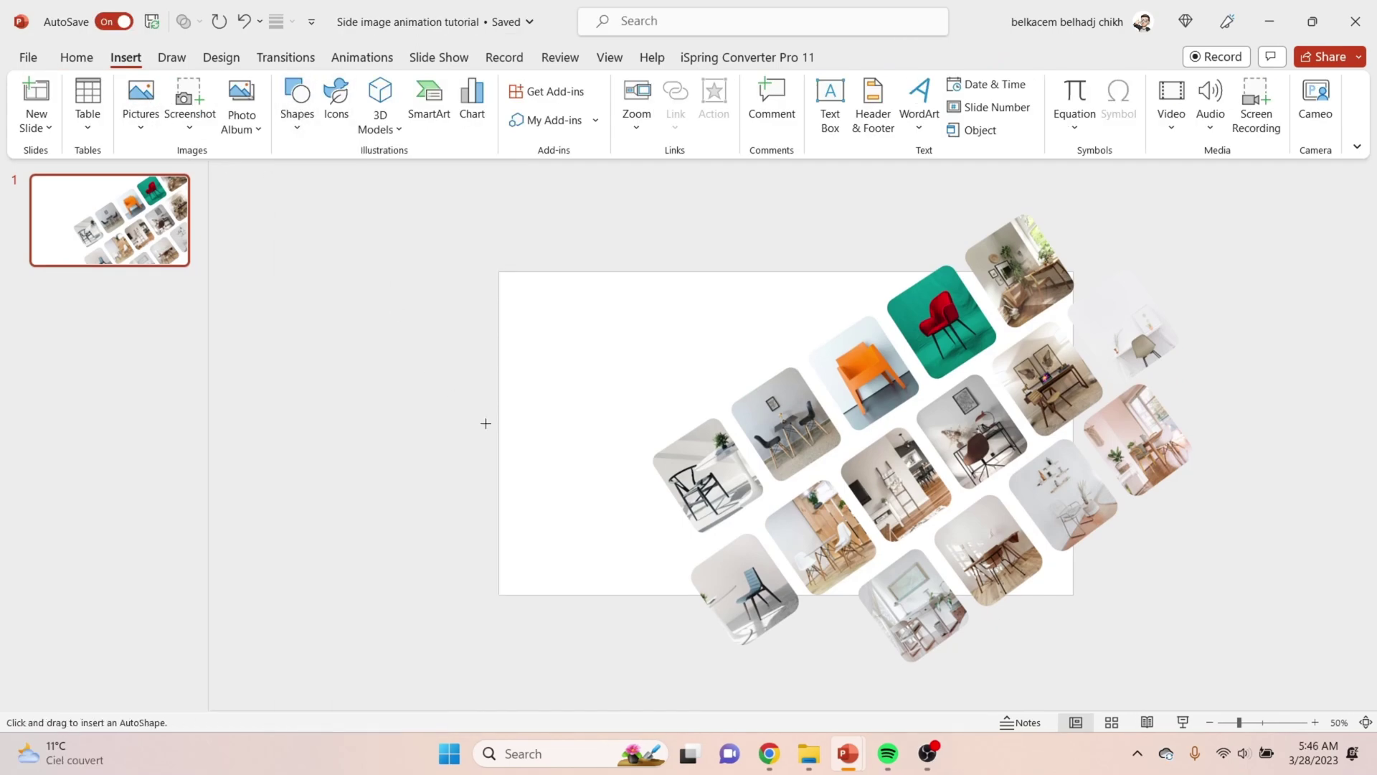
left_click(553, 369)
left_click_drag(553, 370, 498, 271)
left_click_drag(595, 413, 821, 596)
Rotate the rectangle to the angle of the photo rows and stretch it to about 13.81 in long across their left ends
left_click_drag(673, 247, 547, 270)
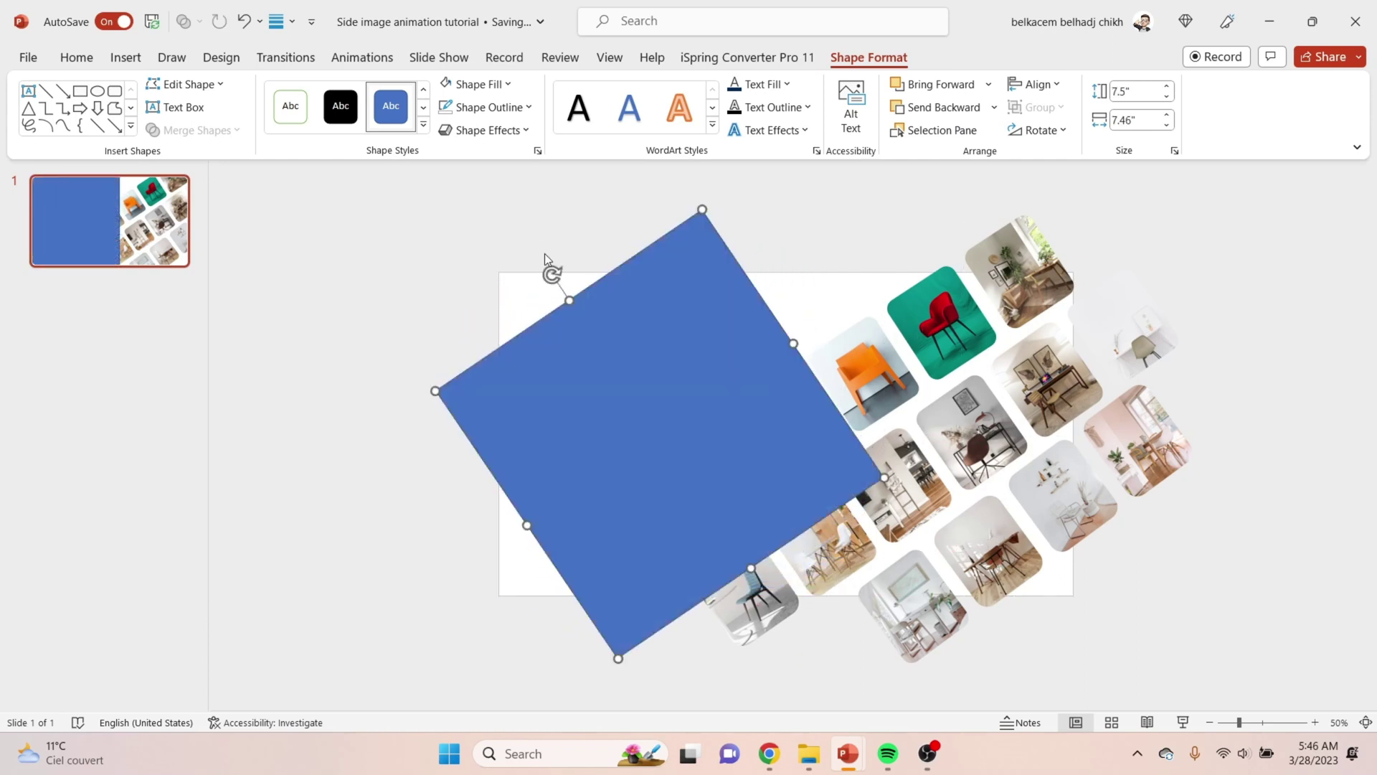
left_click_drag(692, 381, 658, 469)
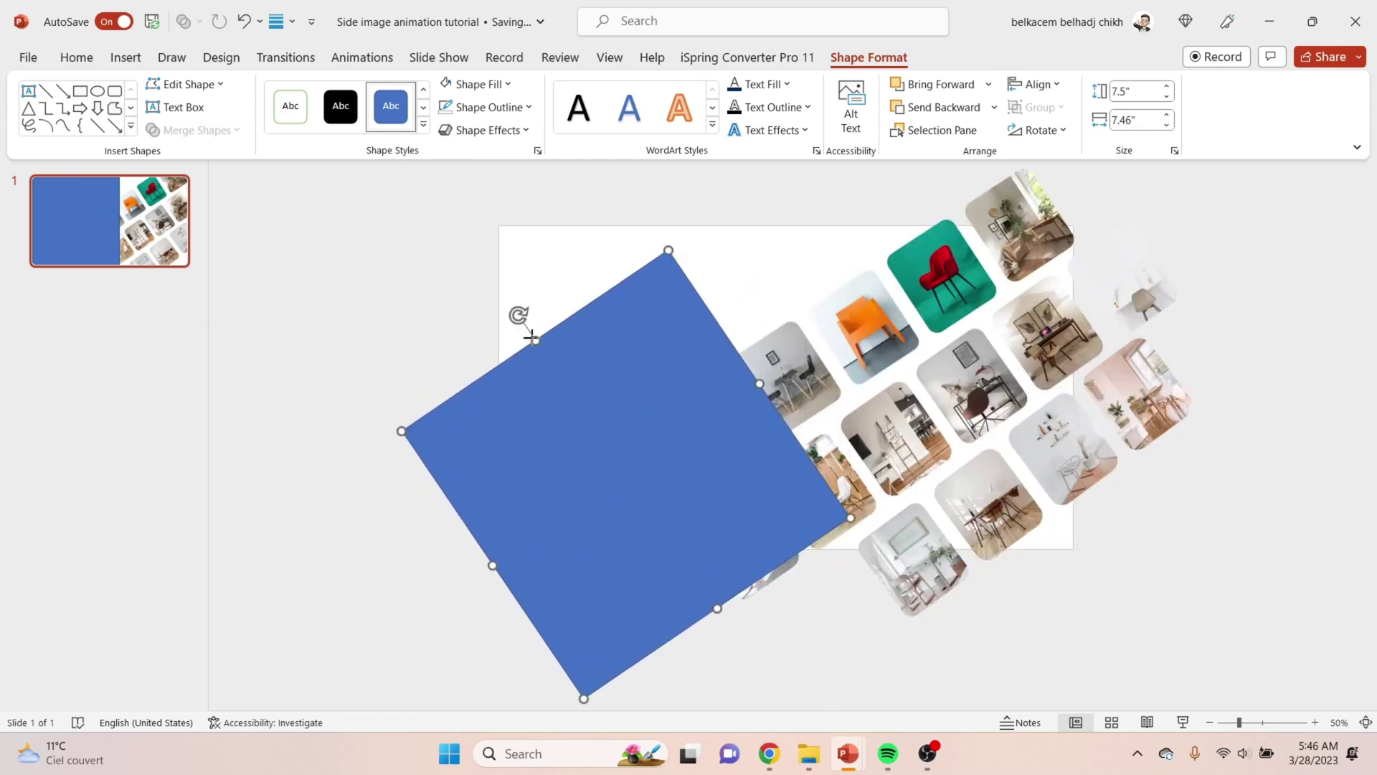
left_click_drag(531, 337, 402, 241)
left_click_drag(715, 615, 830, 679)
left_click_drag(643, 434, 662, 445)
Give the rotated rectangle a soft-edge effect that blurs its border
right_click(598, 268)
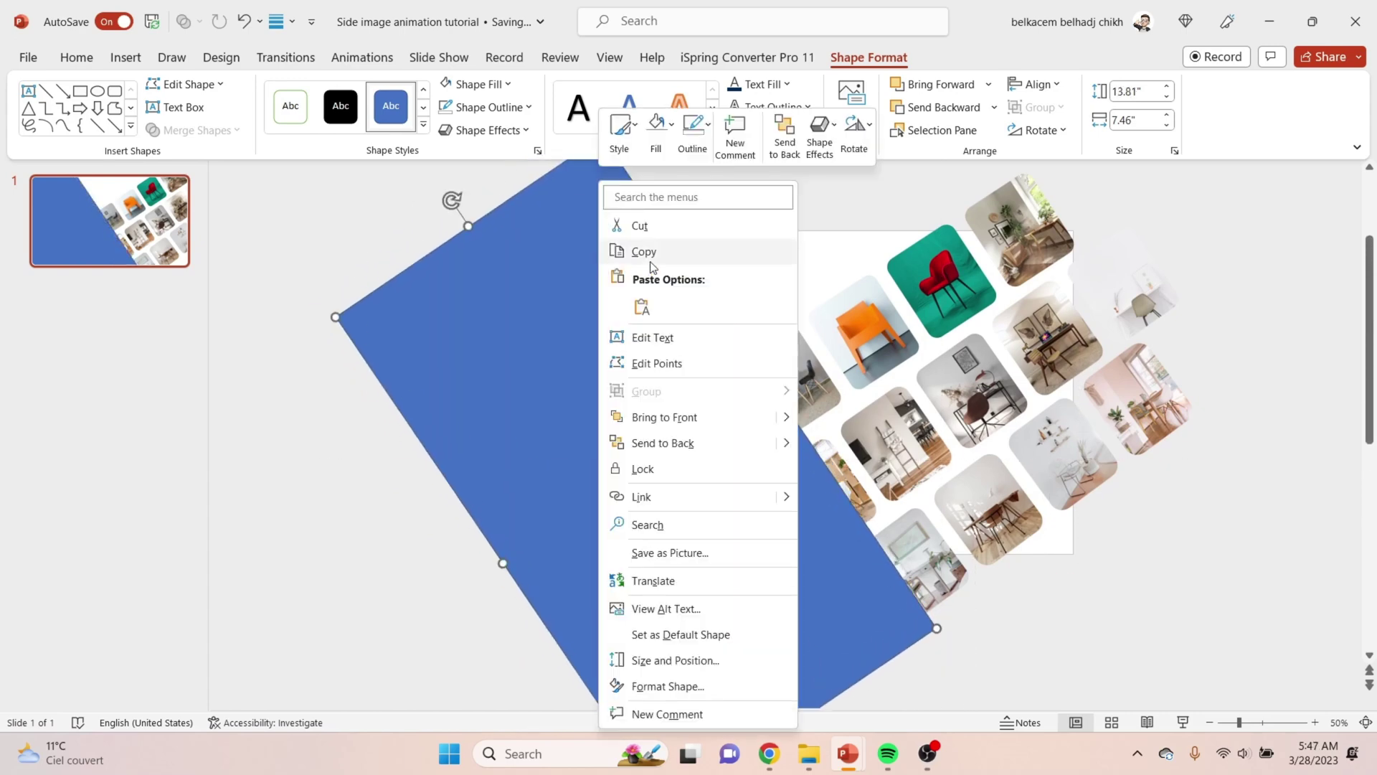
left_click(746, 683)
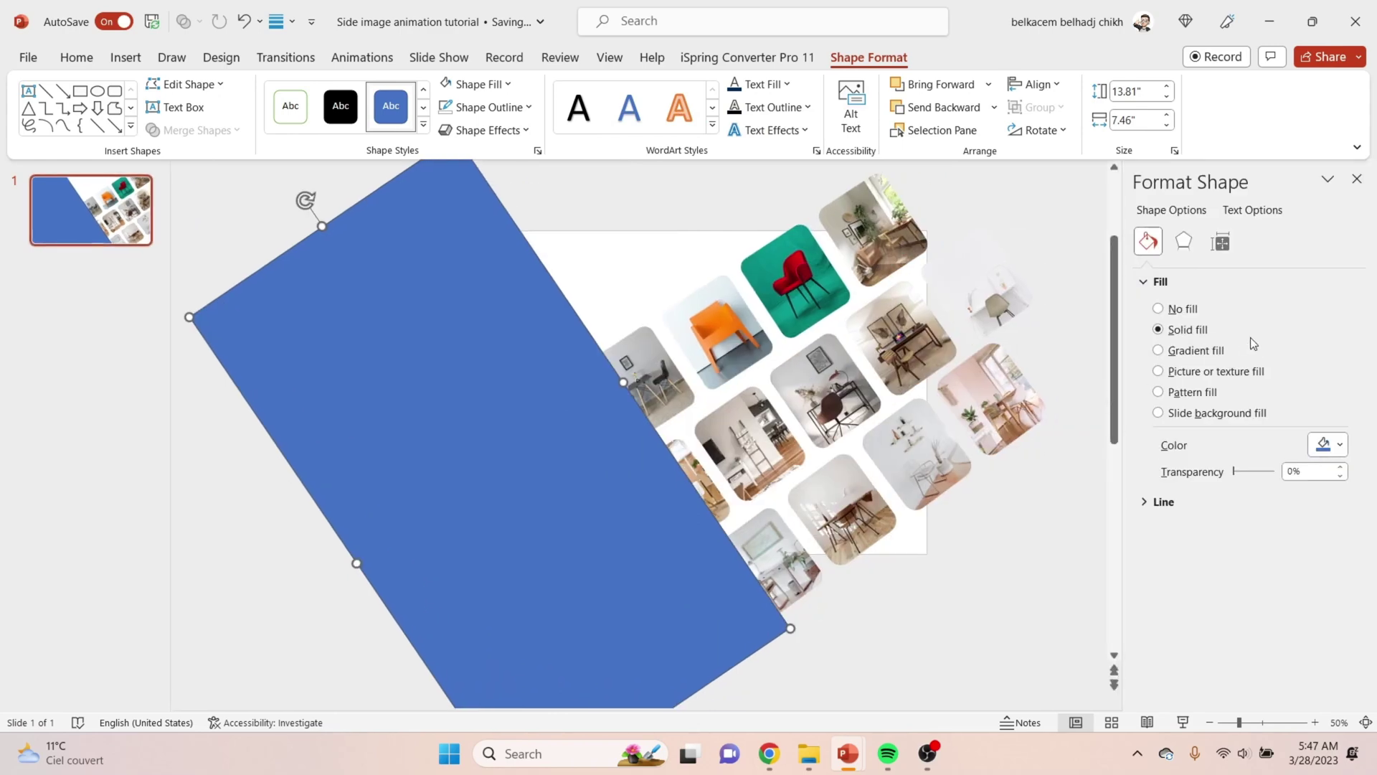
left_click(1184, 242)
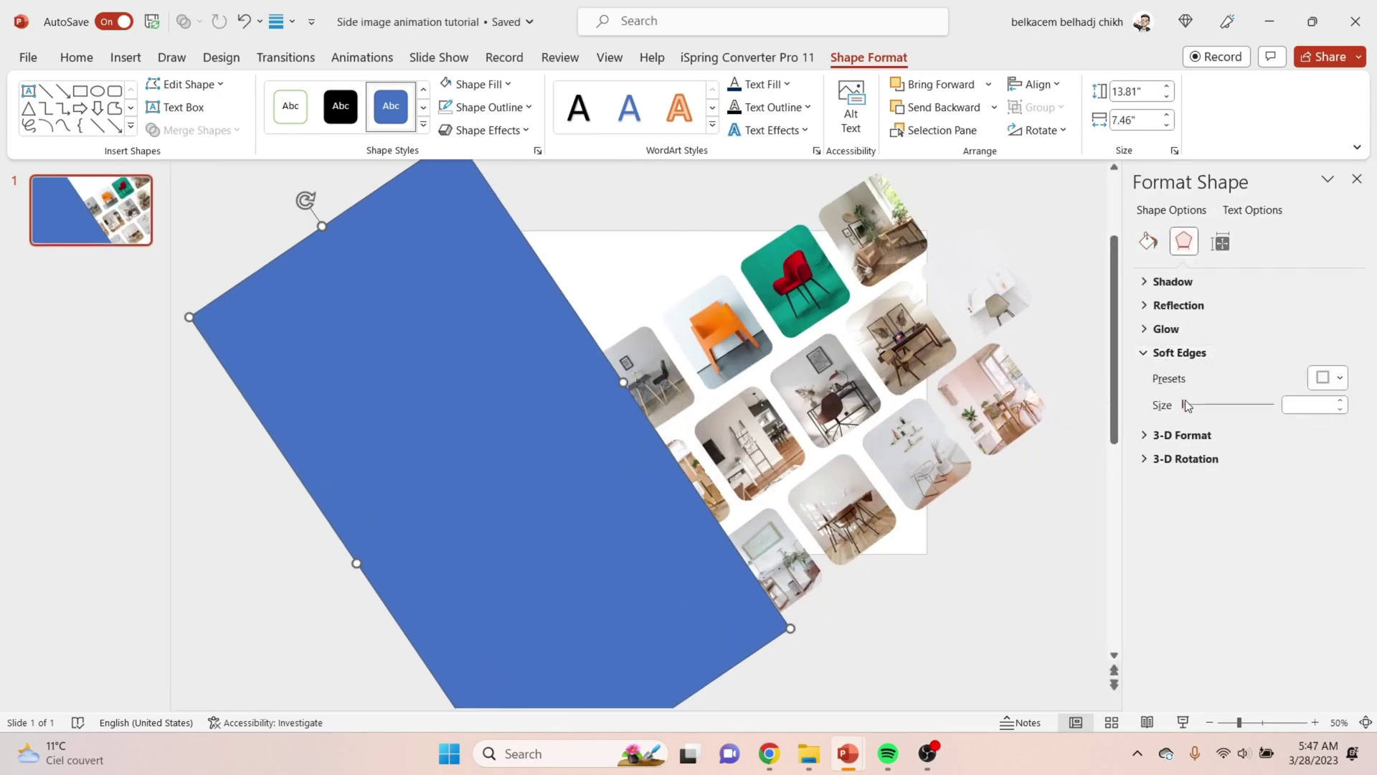
left_click_drag(1185, 406, 1226, 409)
Change the rectangle's solid fill color to white
left_click(1148, 244)
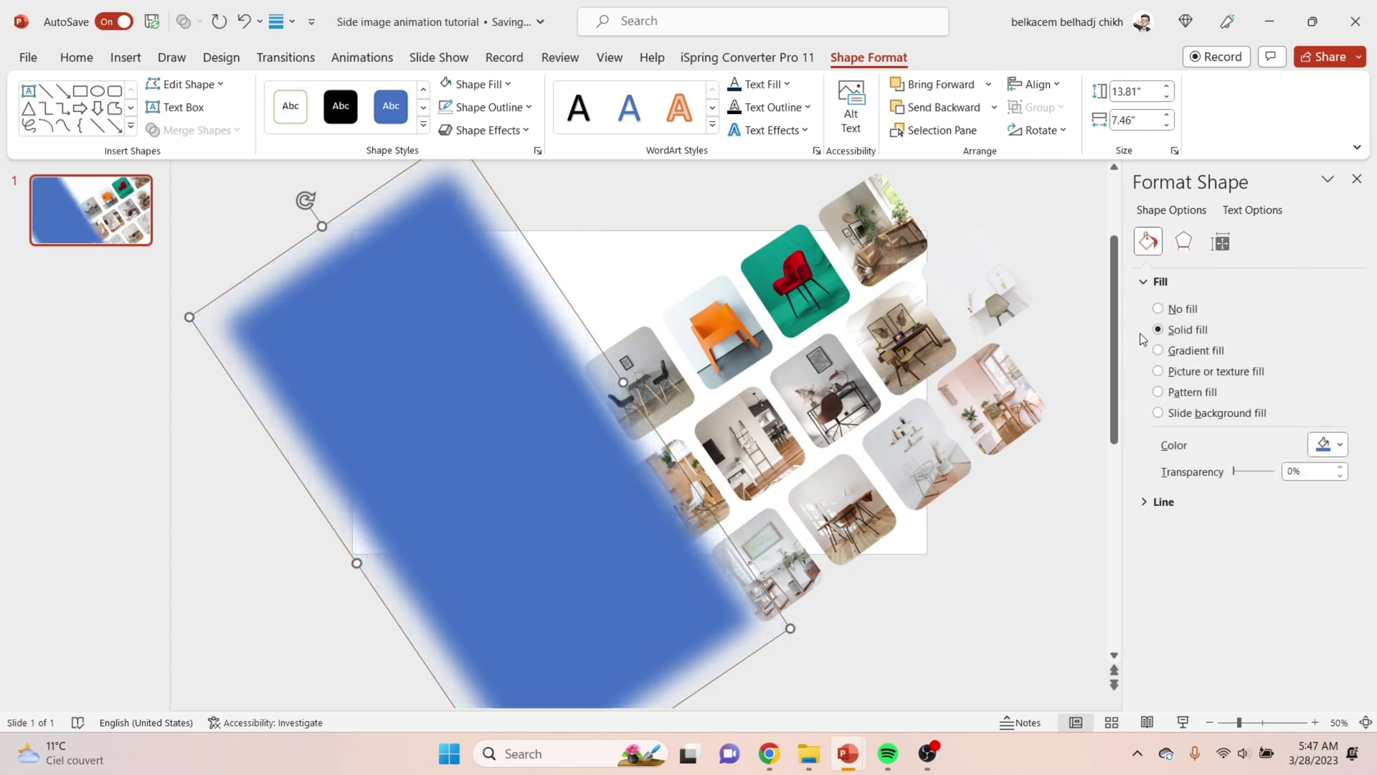
left_click(1328, 447)
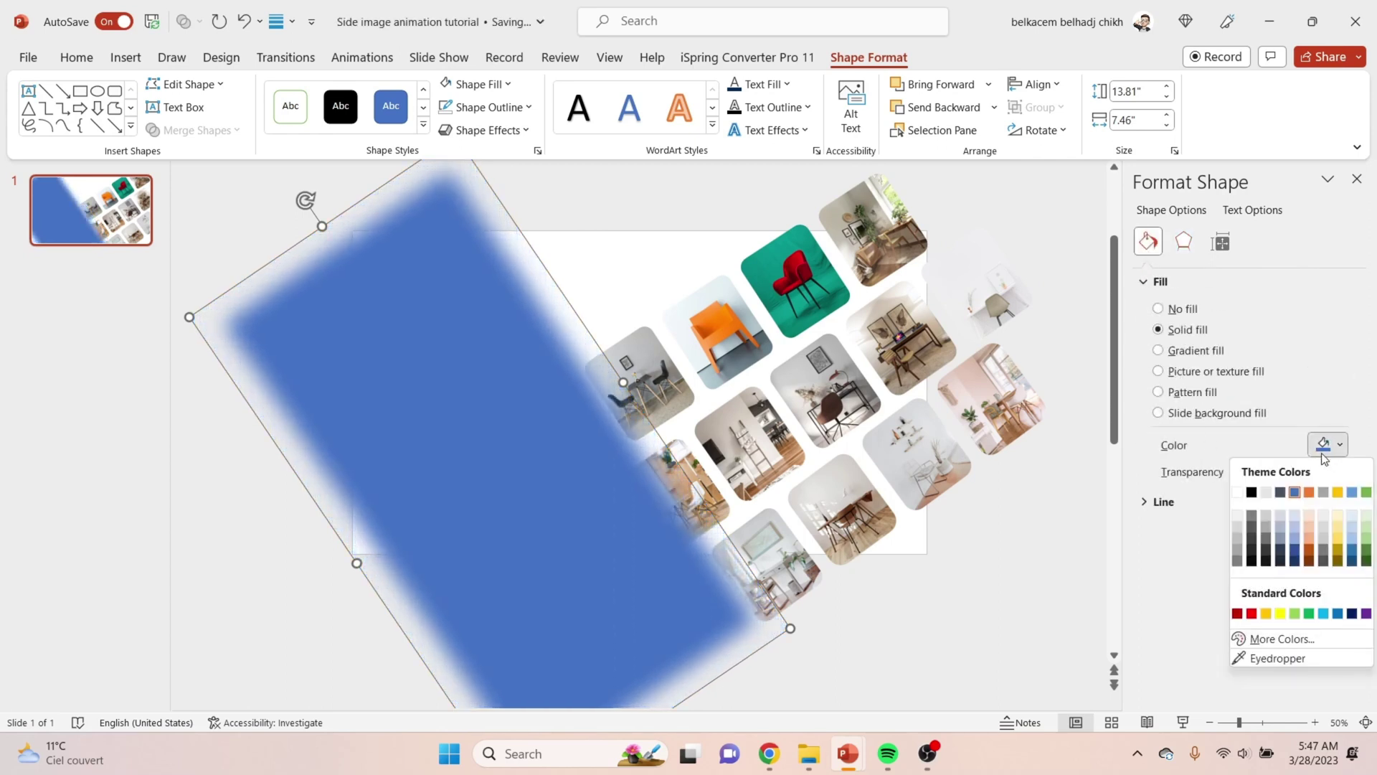
left_click(1238, 492)
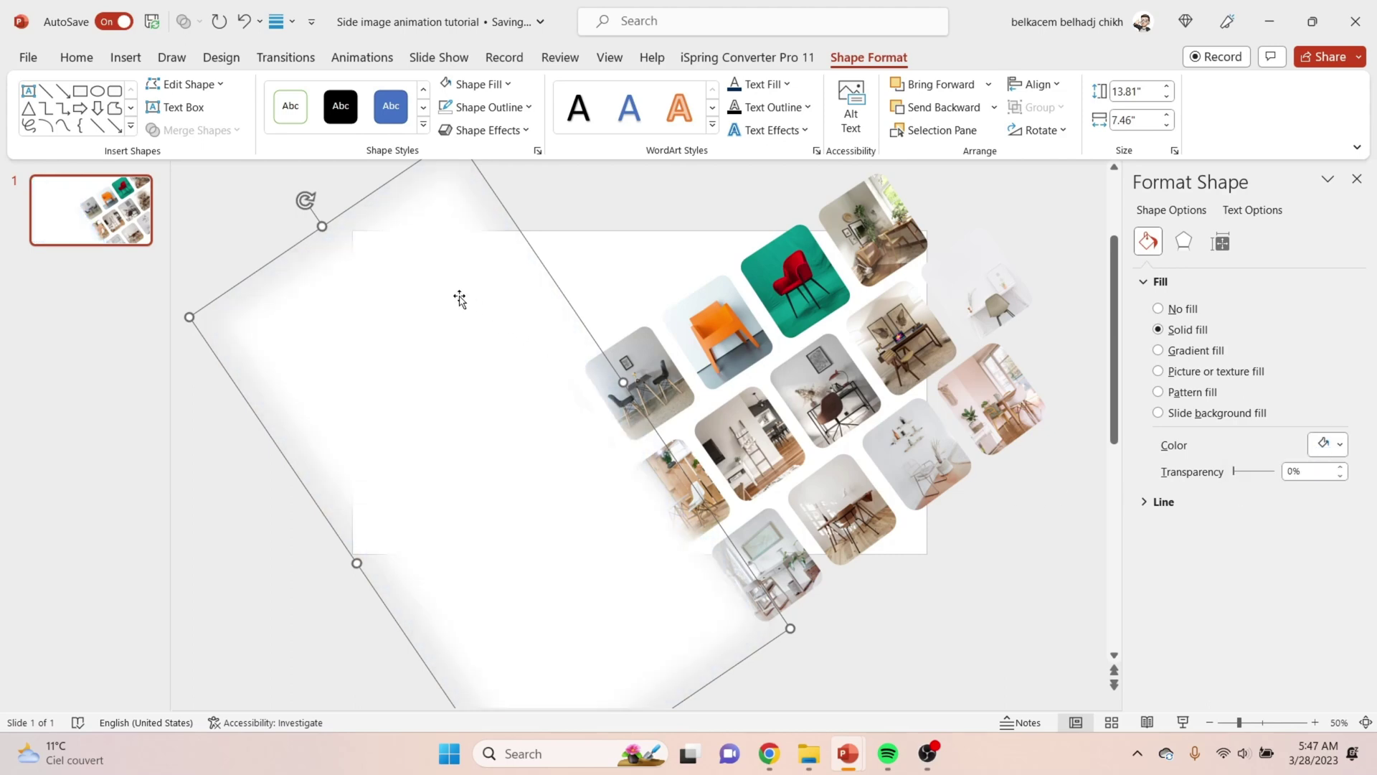
Enlarge the white rectangle to about 14.52 in by 7.65 in and remove its outline
mouse_move(314, 226)
left_mouse_down()
mouse_move(289, 208)
mouse_move(306, 202)
left_mouse_up()
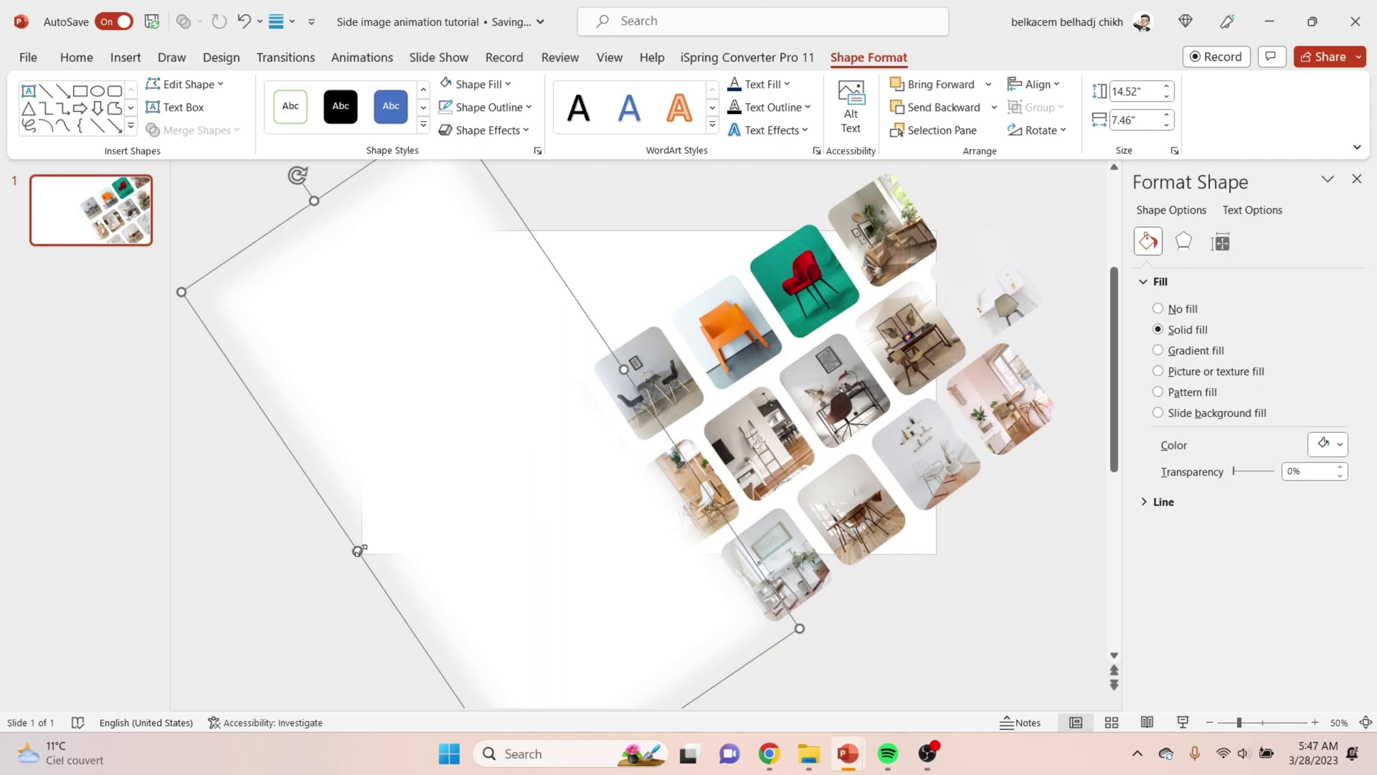
left_click_drag(358, 551, 347, 557)
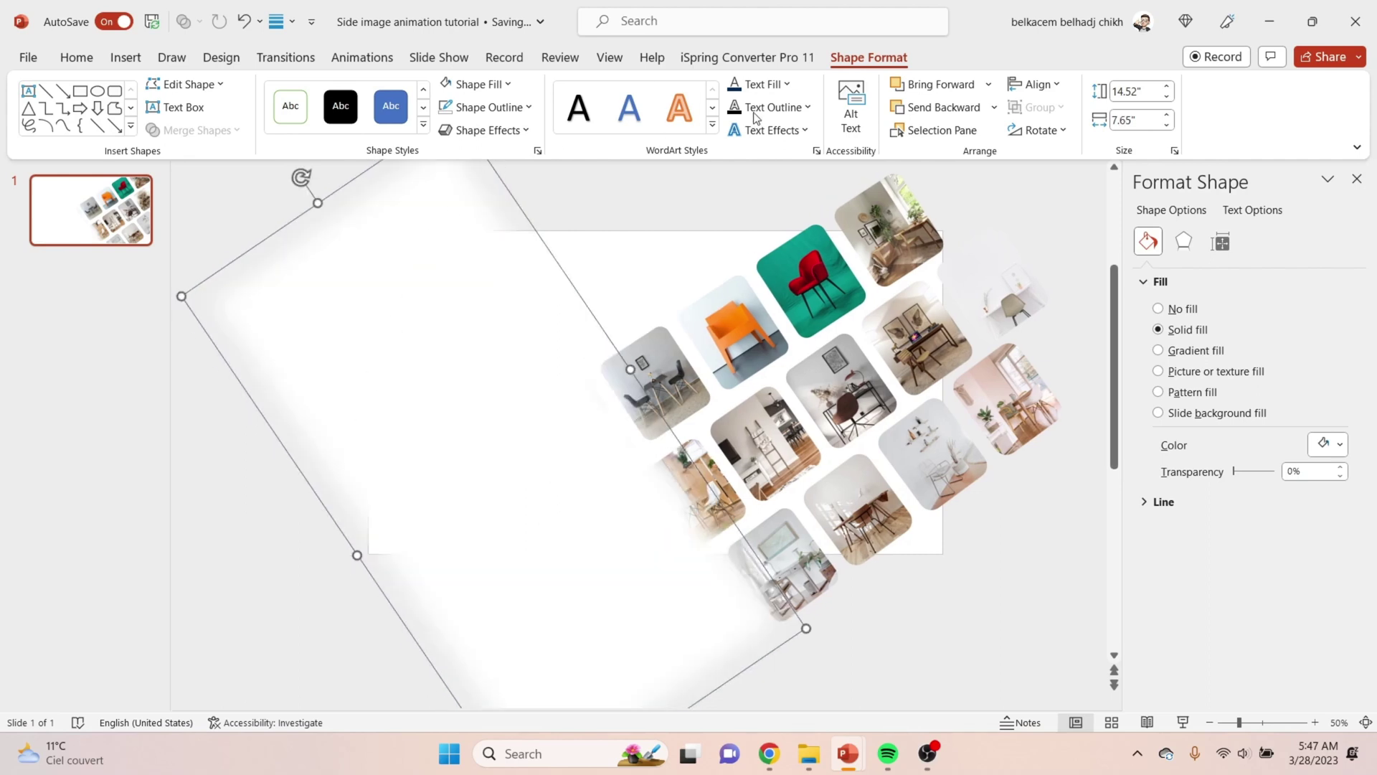
left_click(468, 109)
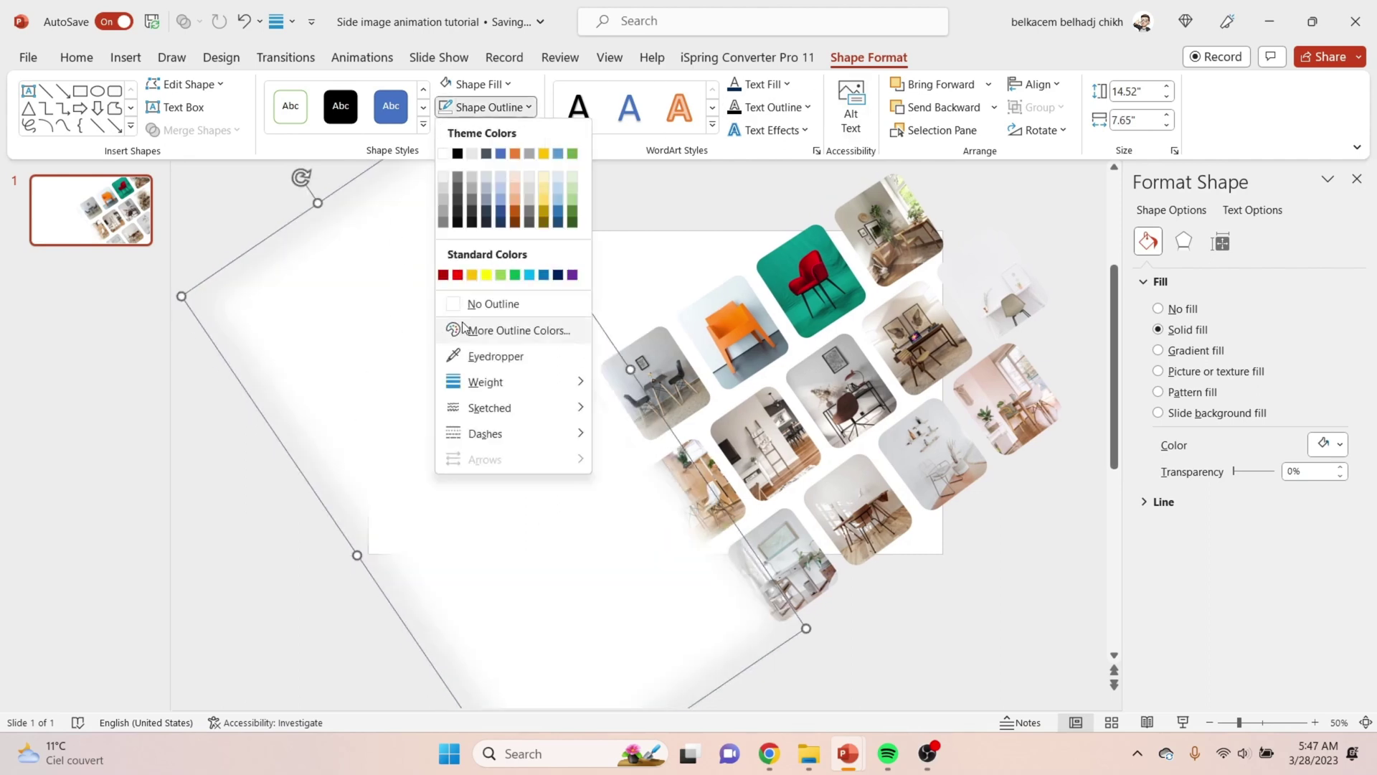
left_click(473, 304)
left_click(277, 543)
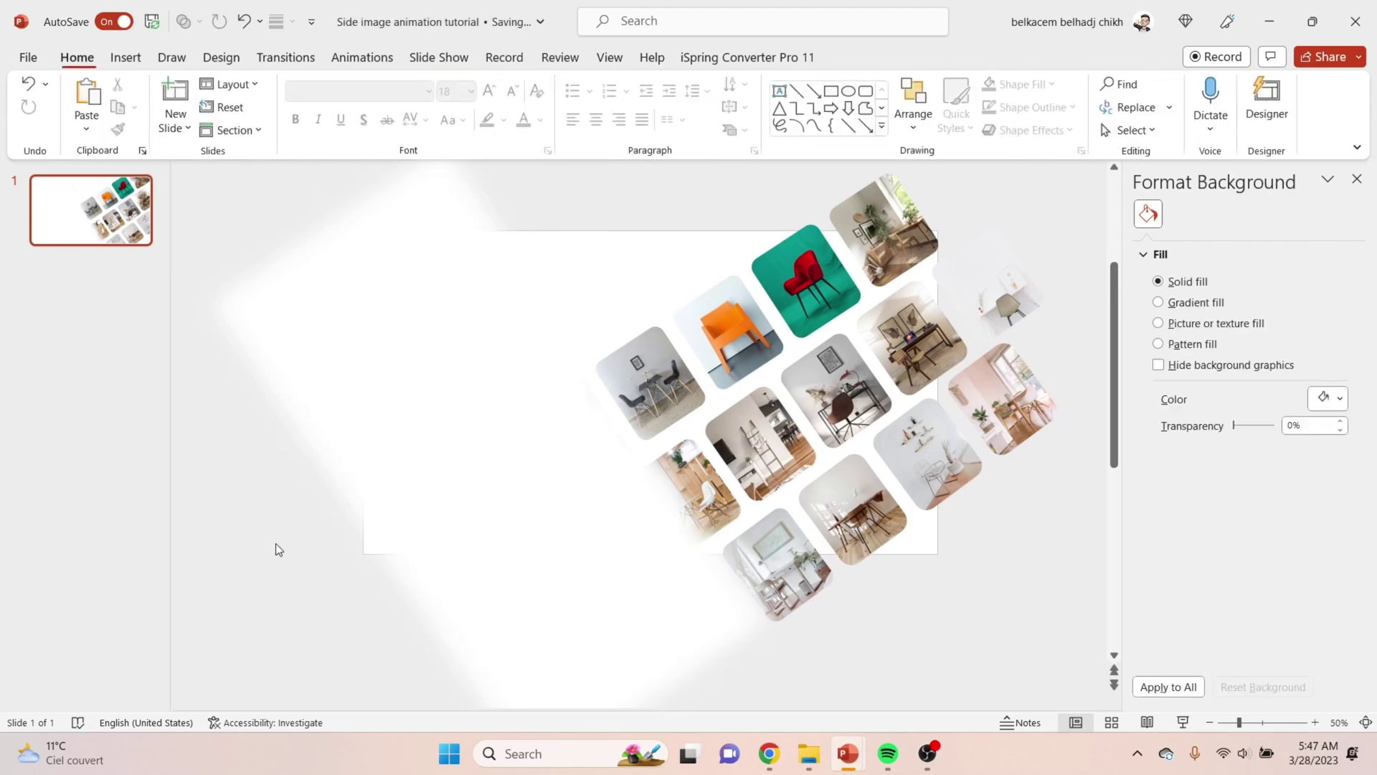
Widen the white rectangle to about 8.27 in and adjust its position so it fades the left ends of the photo rows
left_click(367, 496)
left_click_drag(357, 555, 330, 571)
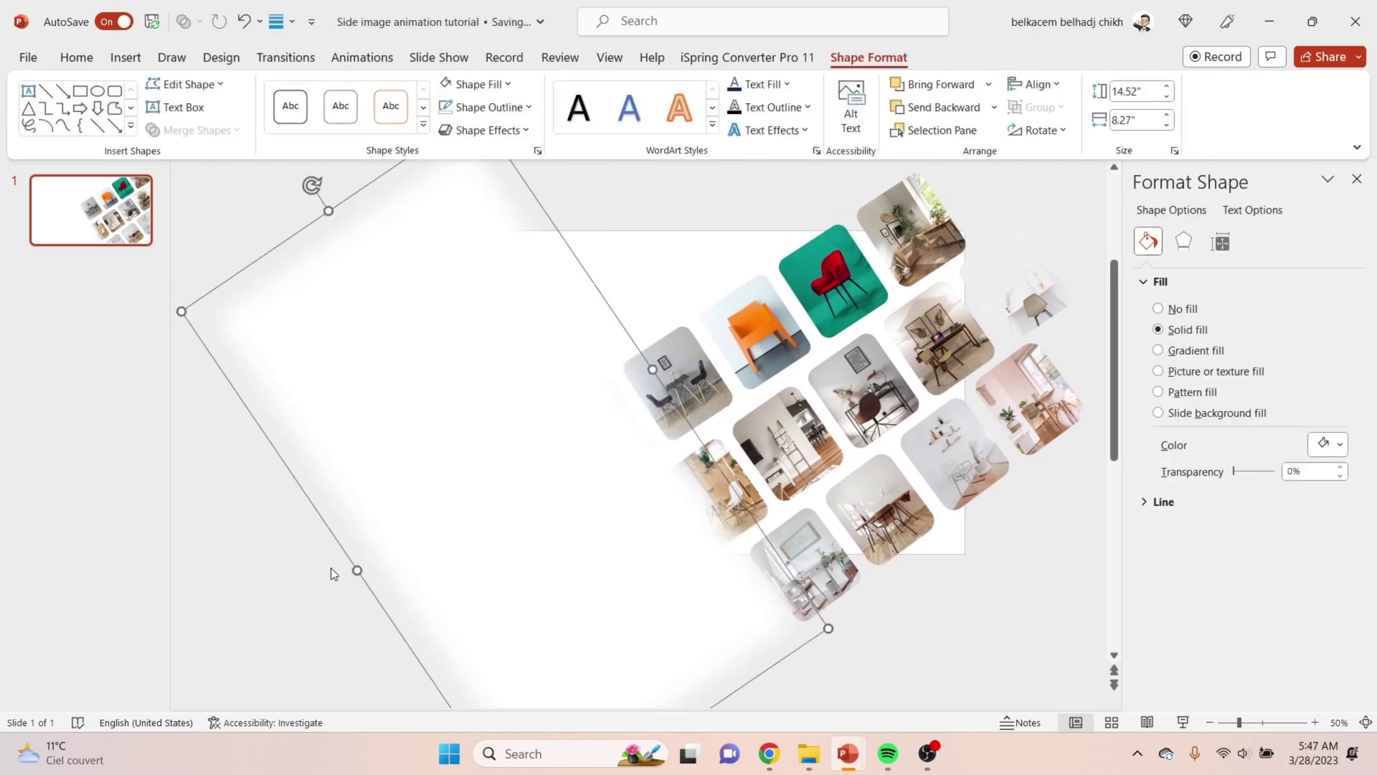
left_click(330, 582)
mouse_move(440, 523)
left_mouse_down()
mouse_move(446, 541)
mouse_move(458, 524)
left_mouse_up()
left_click_drag(553, 545, 541, 546)
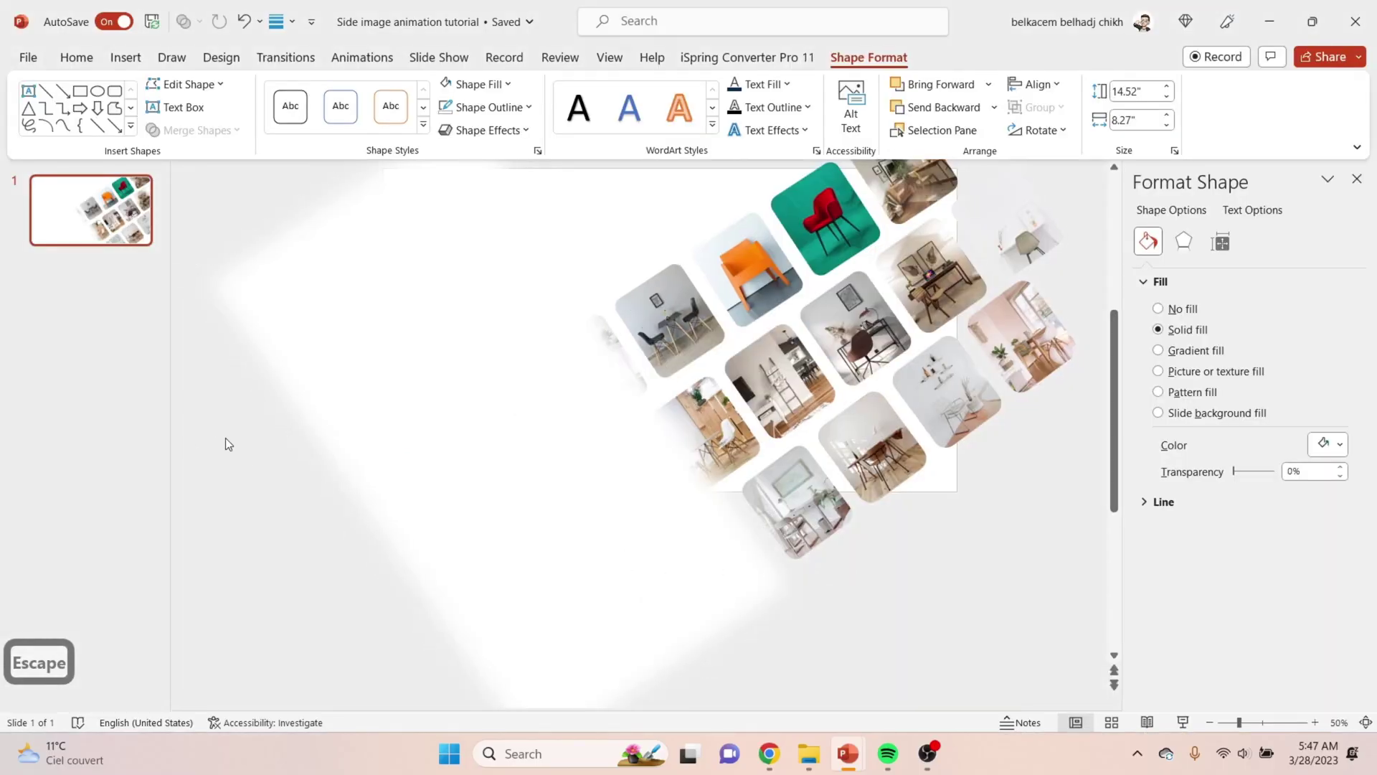
Insert a text box above the slide and enter the heading "More styles"
scroll(579, 243, "down", 2)
left_click(136, 63)
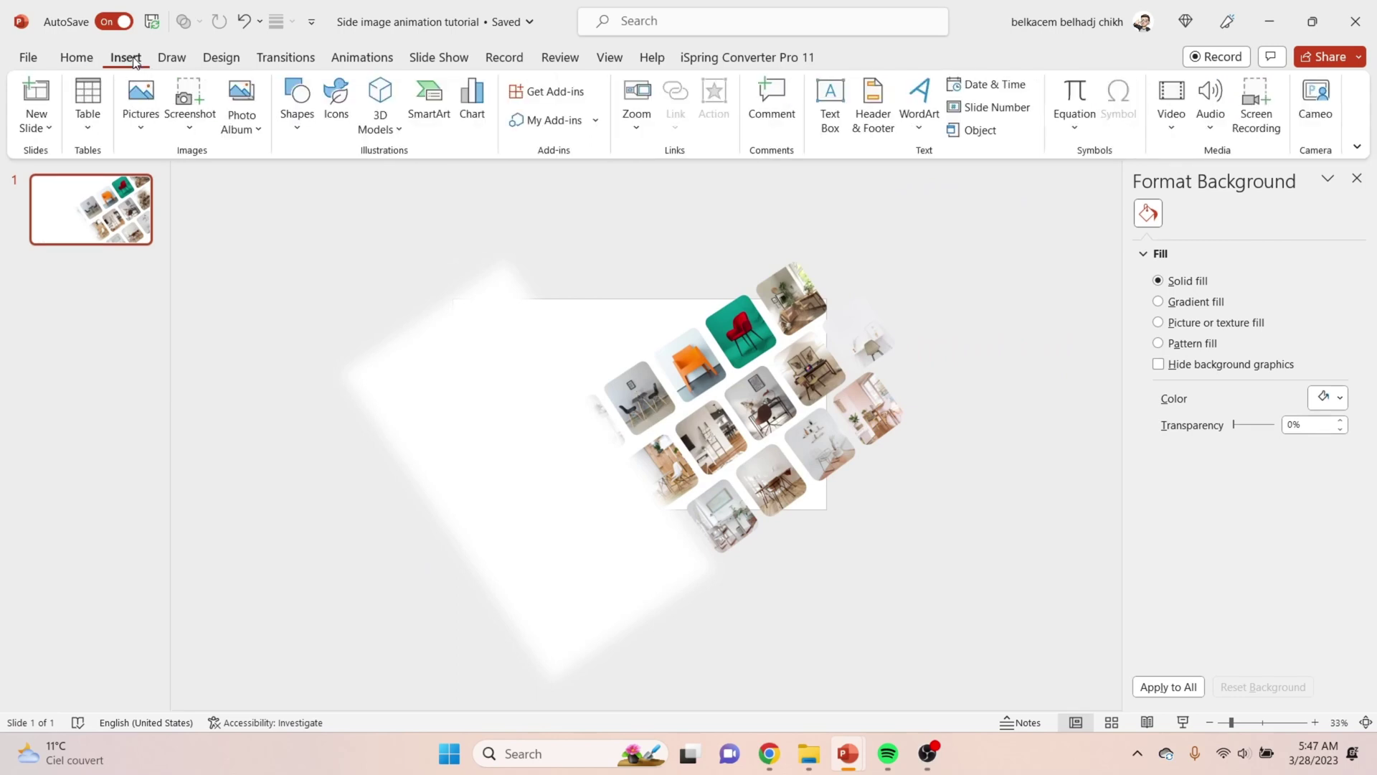
left_click(829, 117)
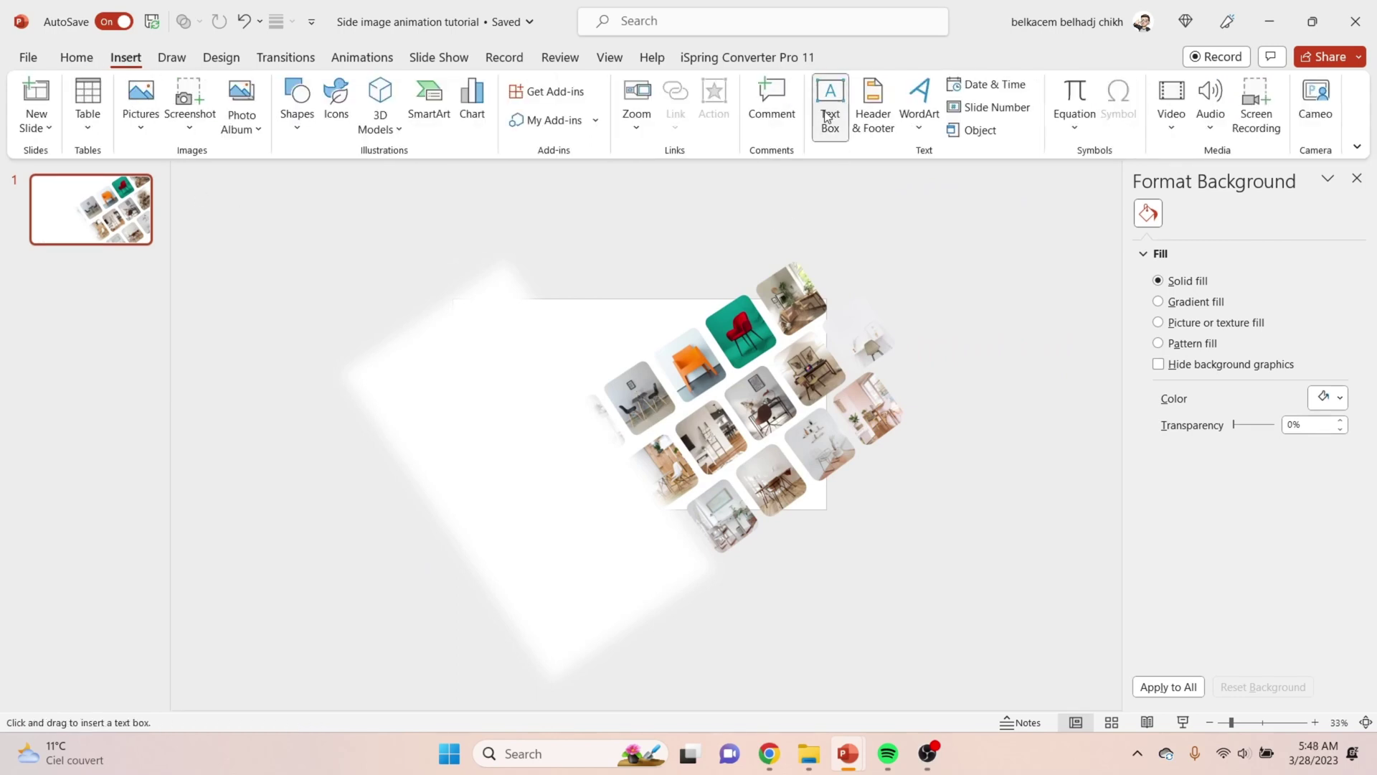
left_click(578, 208)
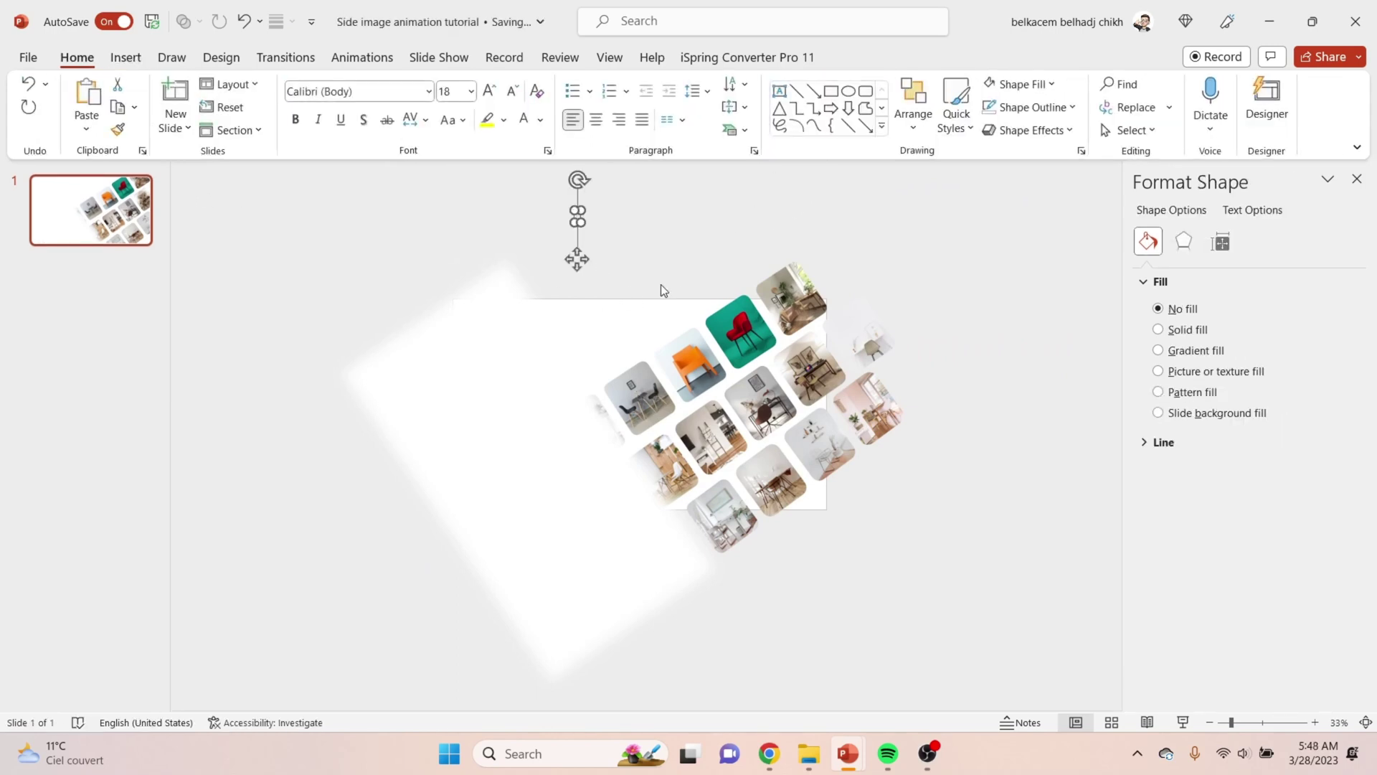
type("More")
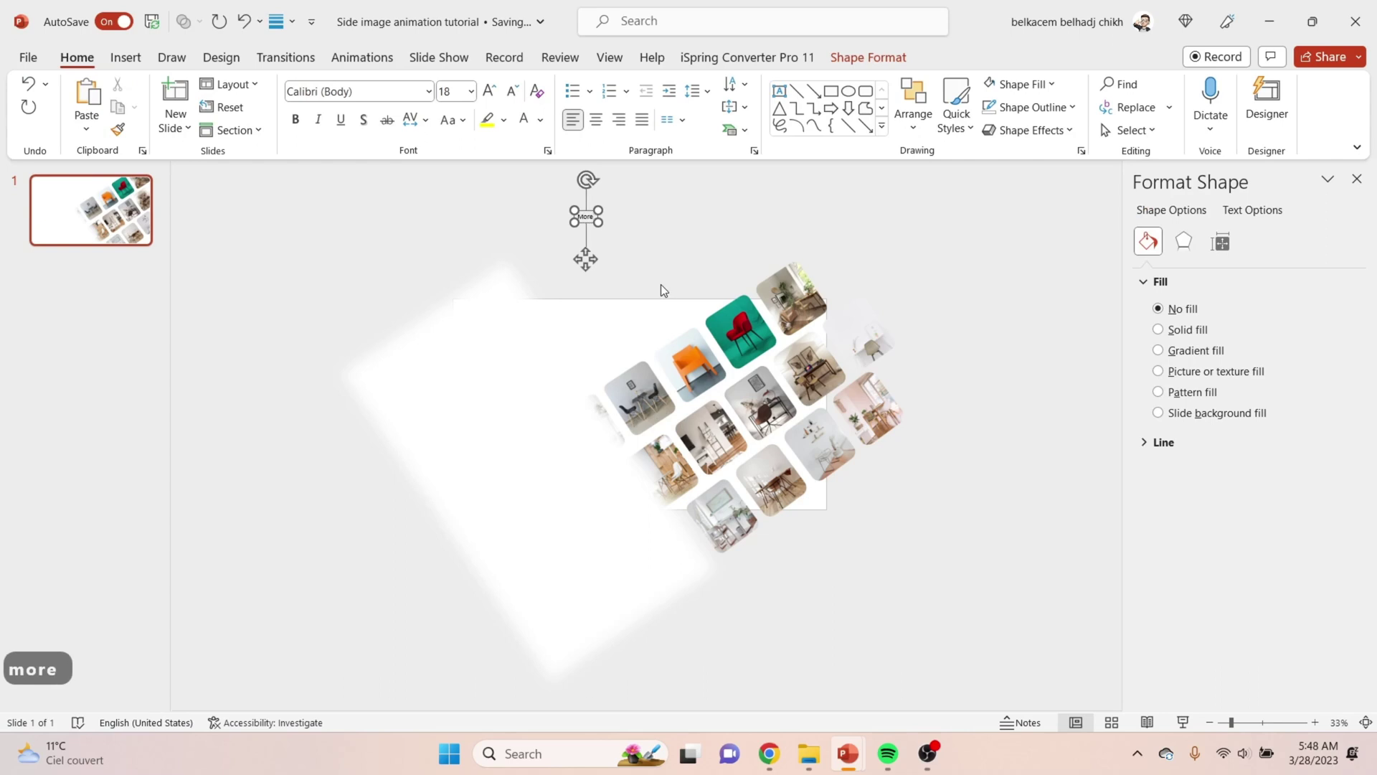
type(" styles")
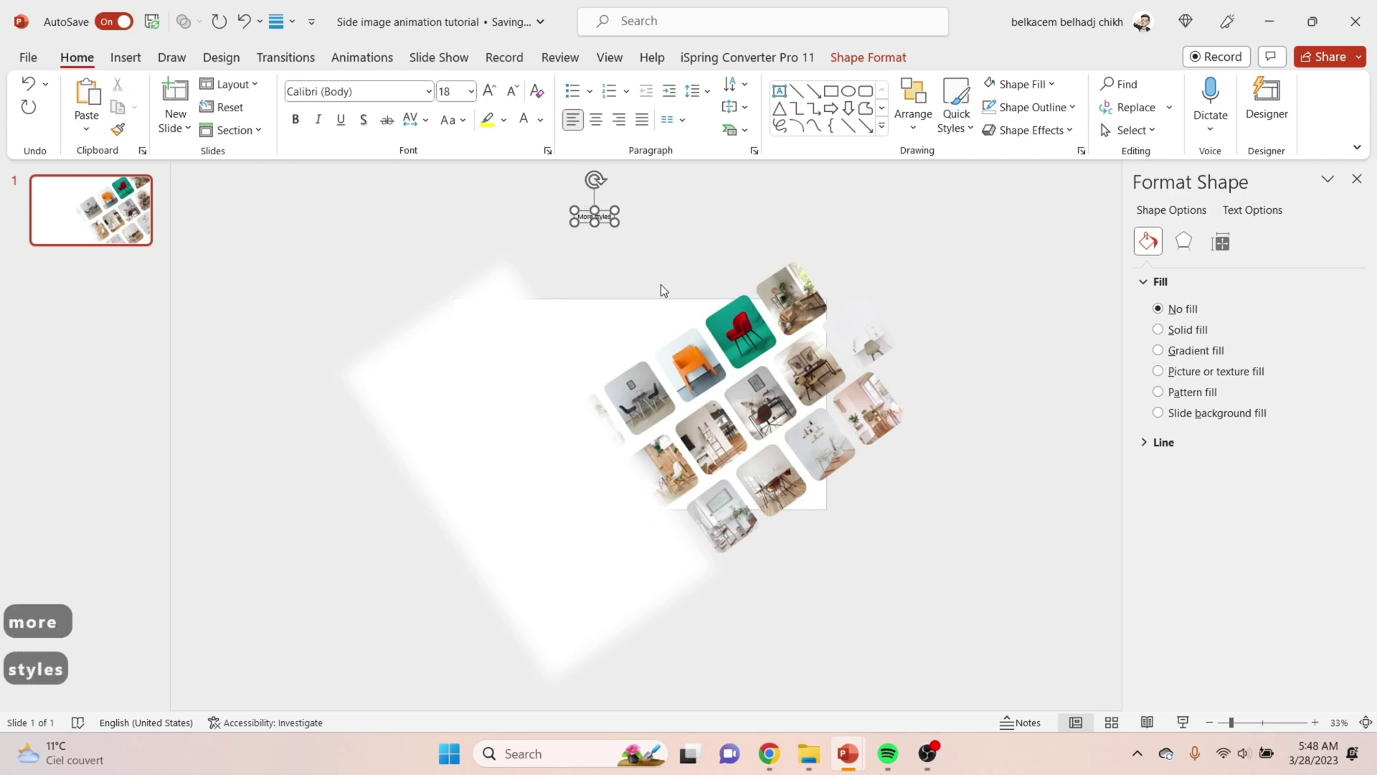
Enlarge the heading text to 54 pt and move its box onto the slide's white area beside the photo rows
left_click_drag(660, 273, 489, 193)
left_click(490, 91)
left_click(489, 91)
left_click(490, 91)
left_click(489, 91)
left_click(489, 91)
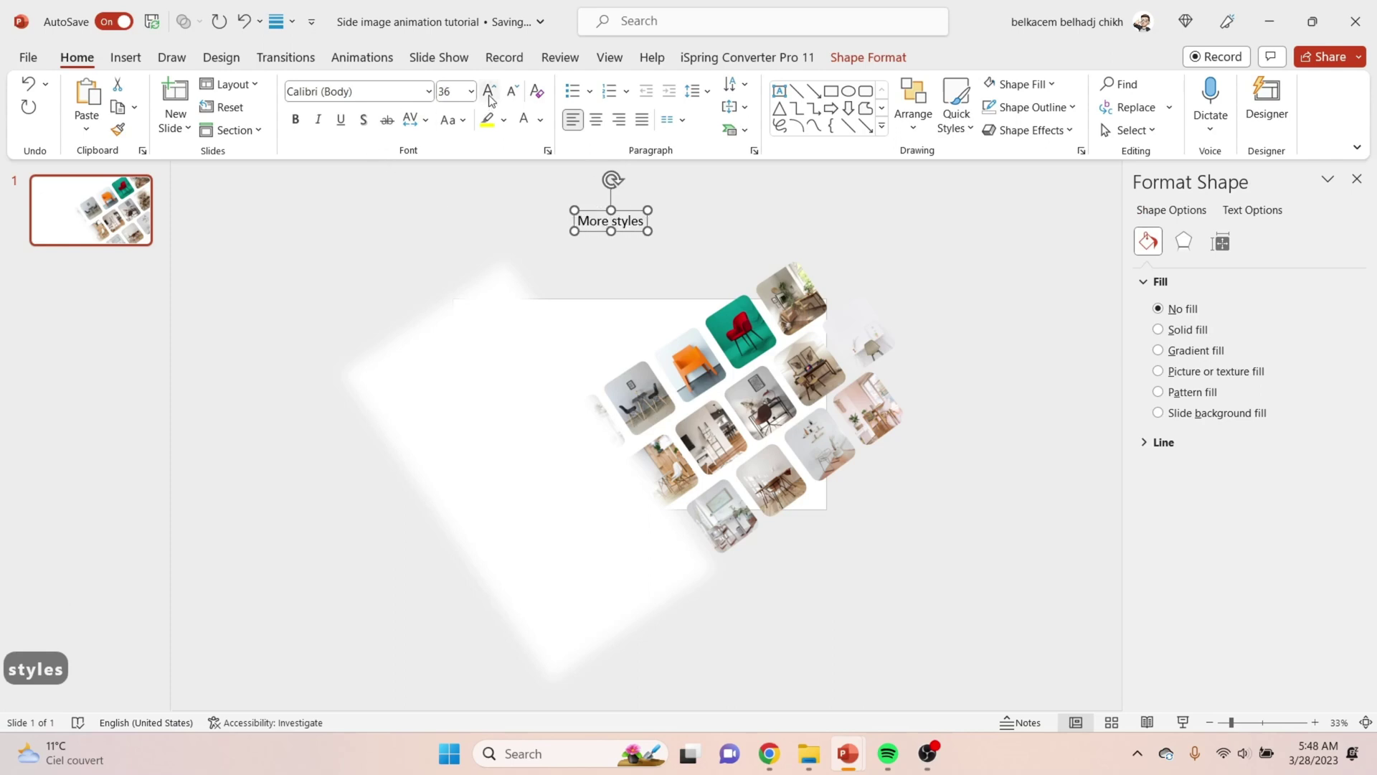
left_click(490, 92)
left_click(491, 92)
left_click(491, 91)
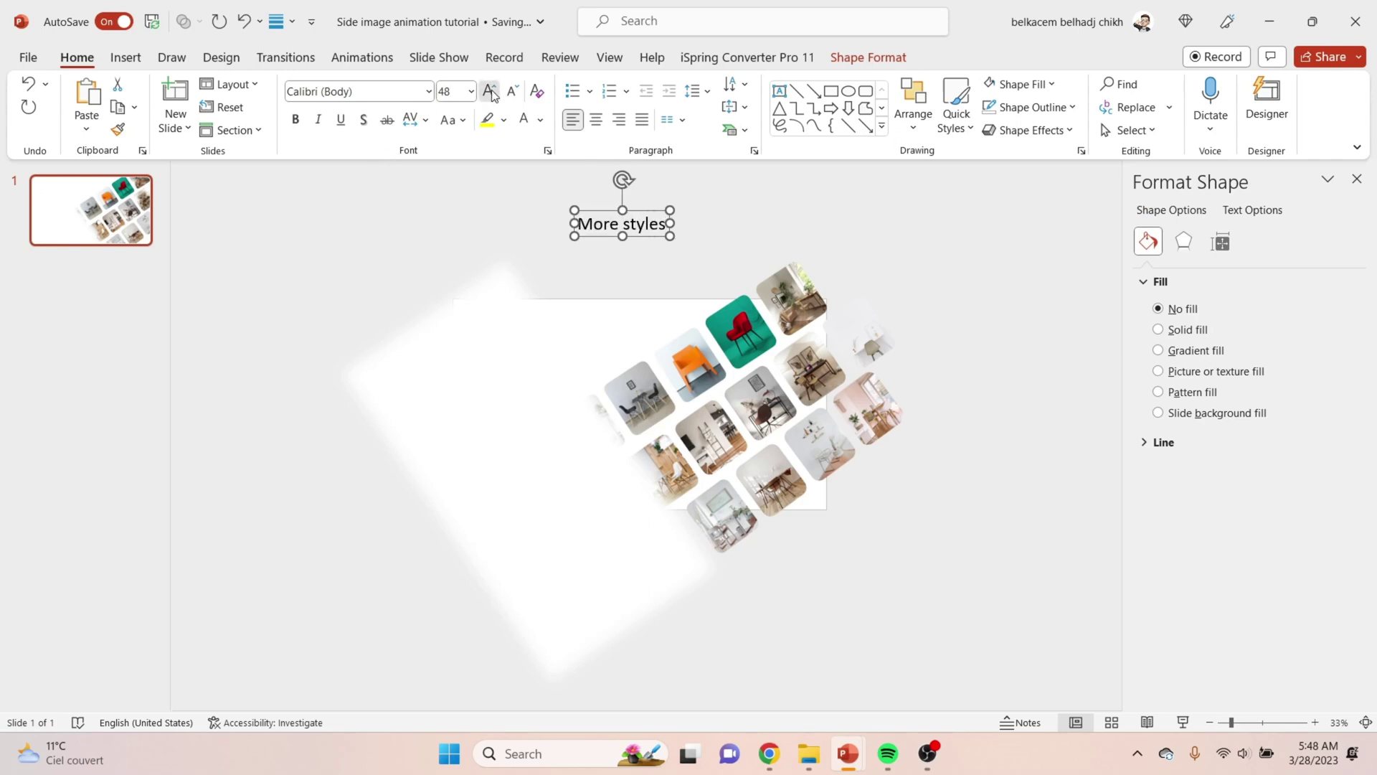
left_click(492, 92)
left_click_drag(658, 242, 557, 379)
Format the heading in bold Montserrat at 44 pt
left_click(312, 97)
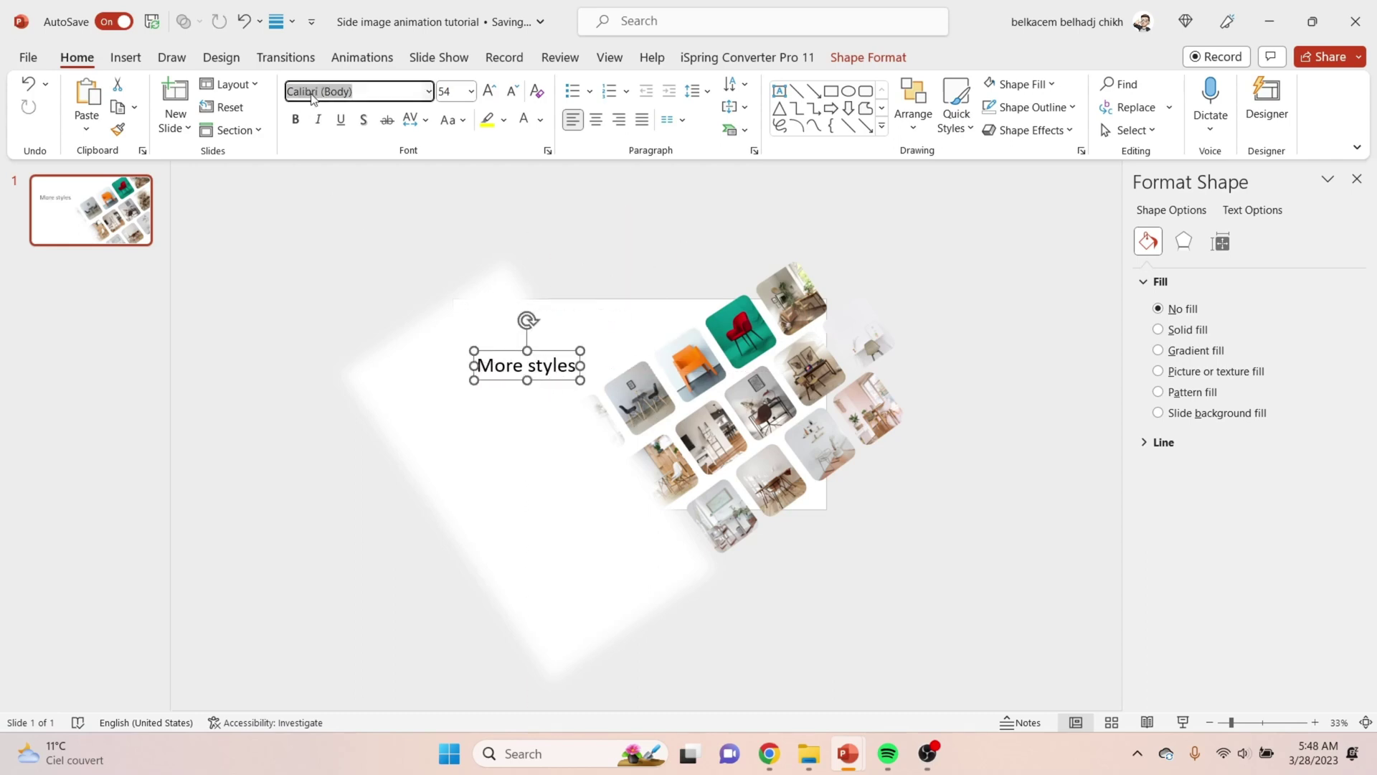
type("mon")
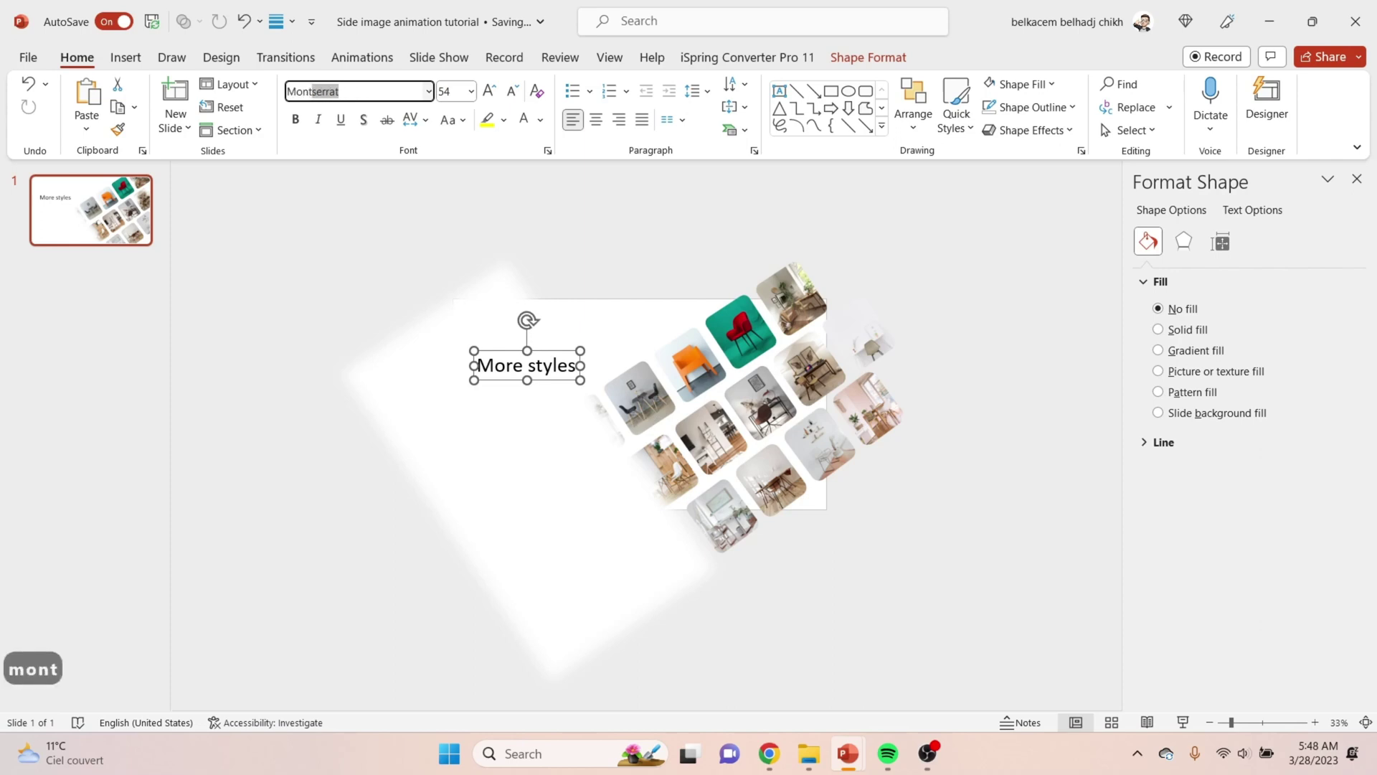
type("t")
key("Return")
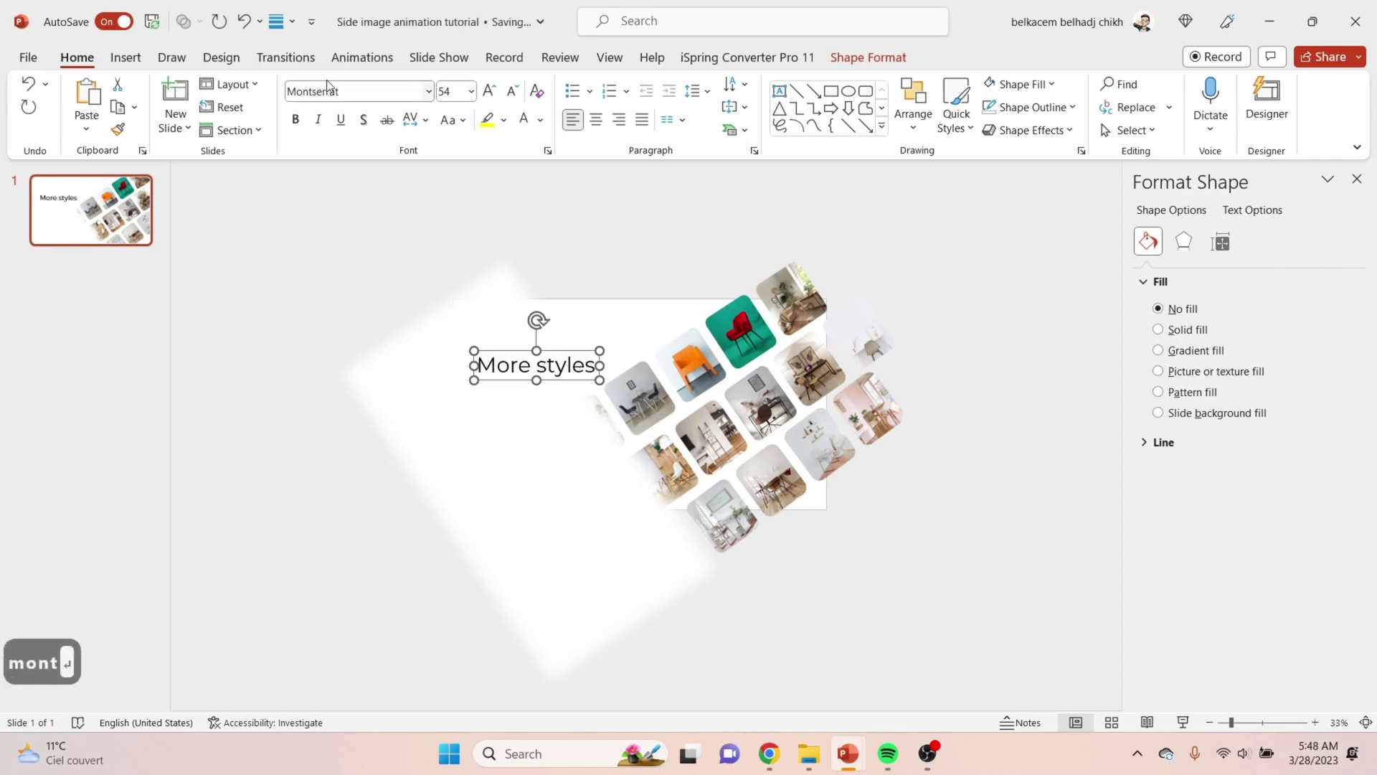
left_click(296, 120)
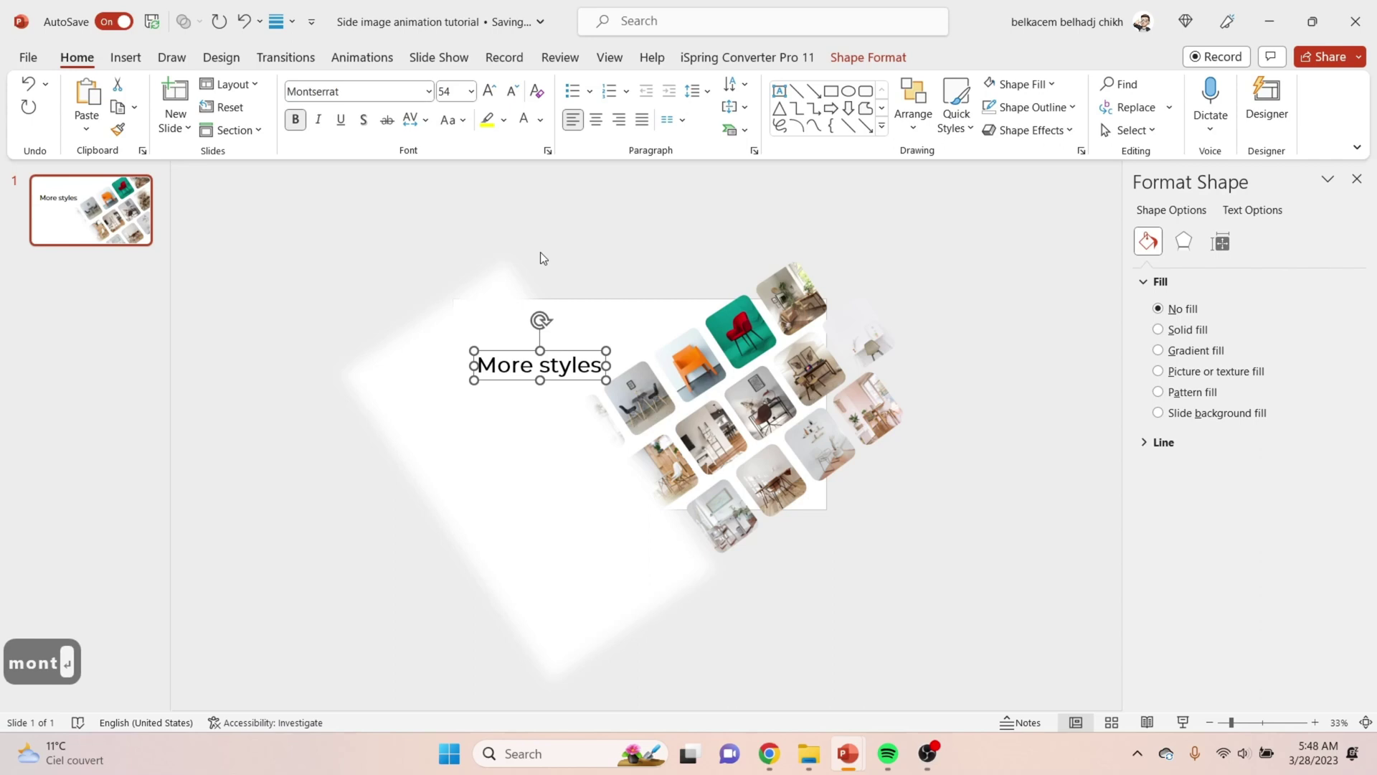
left_click(512, 91)
left_click(512, 91)
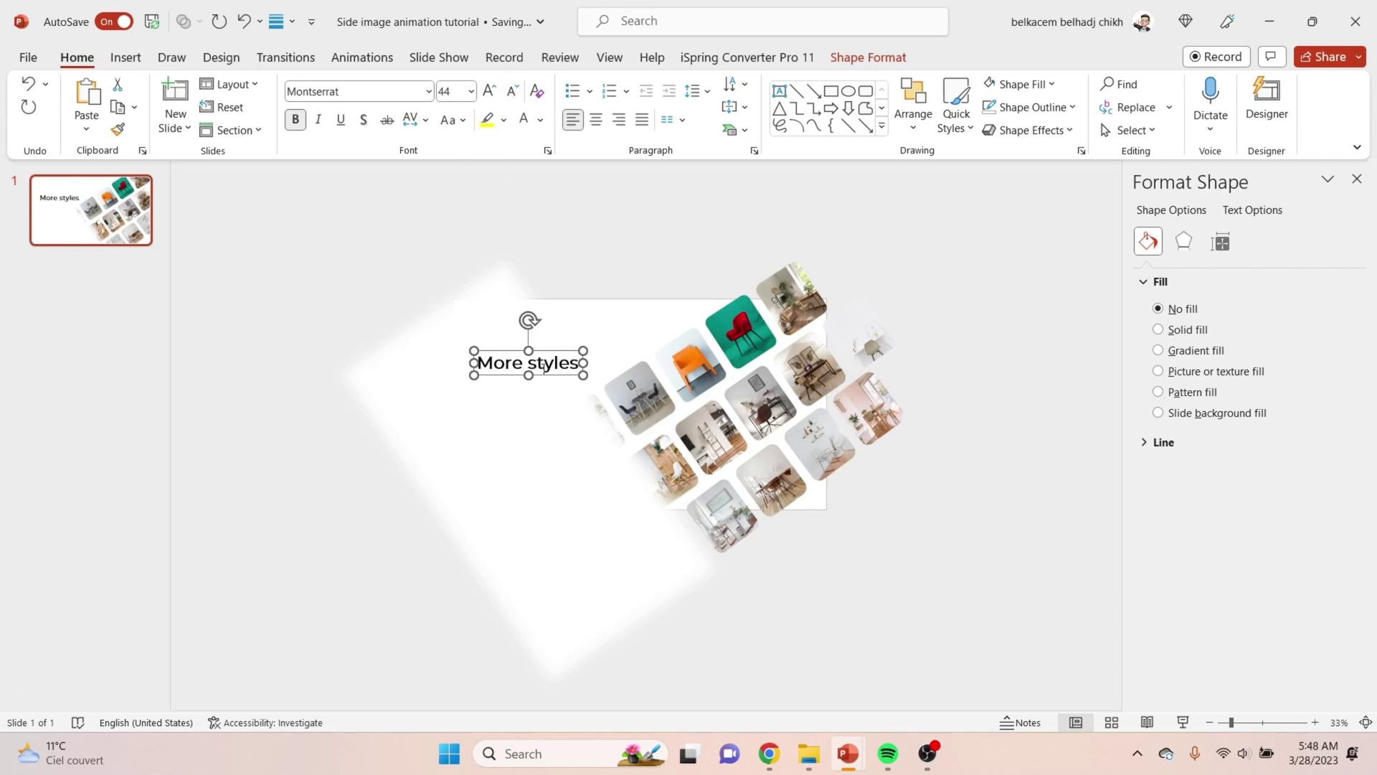
Place a copy of the heading directly below it and format the copy as non-bold Poppins at 18 pt
left_click_drag(538, 373, 548, 403, "ctrl+shift")
left_click(512, 93)
left_click(512, 93)
left_click(512, 93)
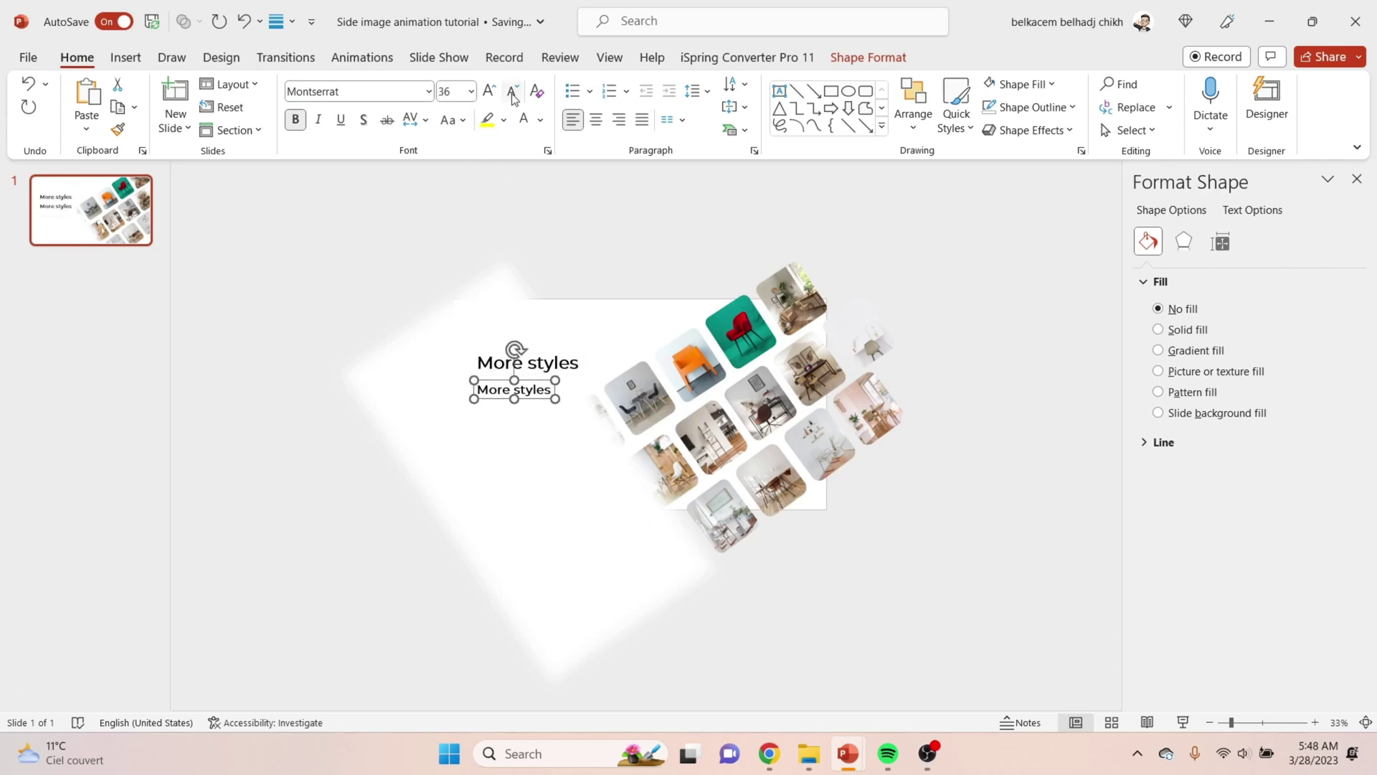
left_click(512, 93)
left_click(512, 93)
left_click(512, 93)
left_click(512, 93)
left_click(512, 93)
left_click(295, 120)
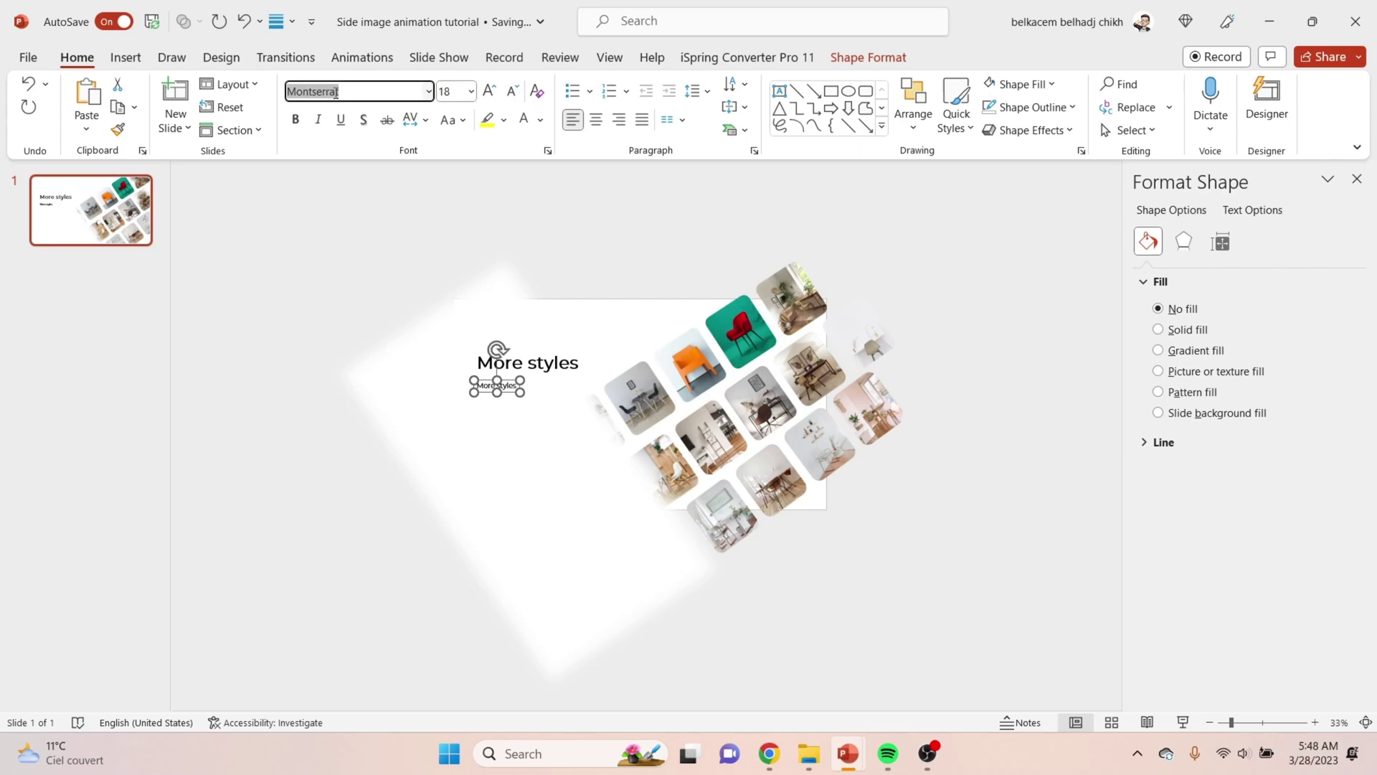
left_click(323, 91)
type("popp")
key("Return")
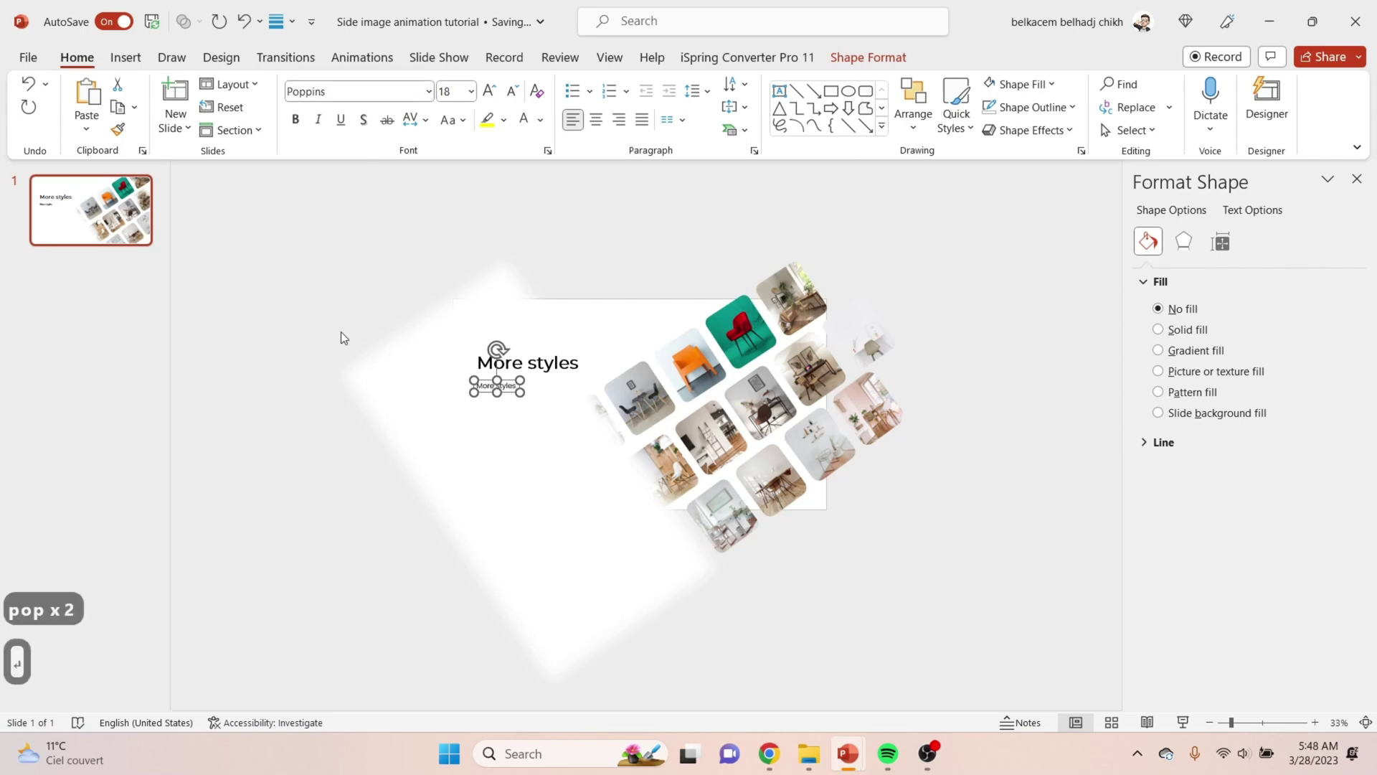
Replace the copied text with a placeholder paragraph generated by =lorem(1)
scroll(414, 356, "up", 5)
triple_click(631, 428)
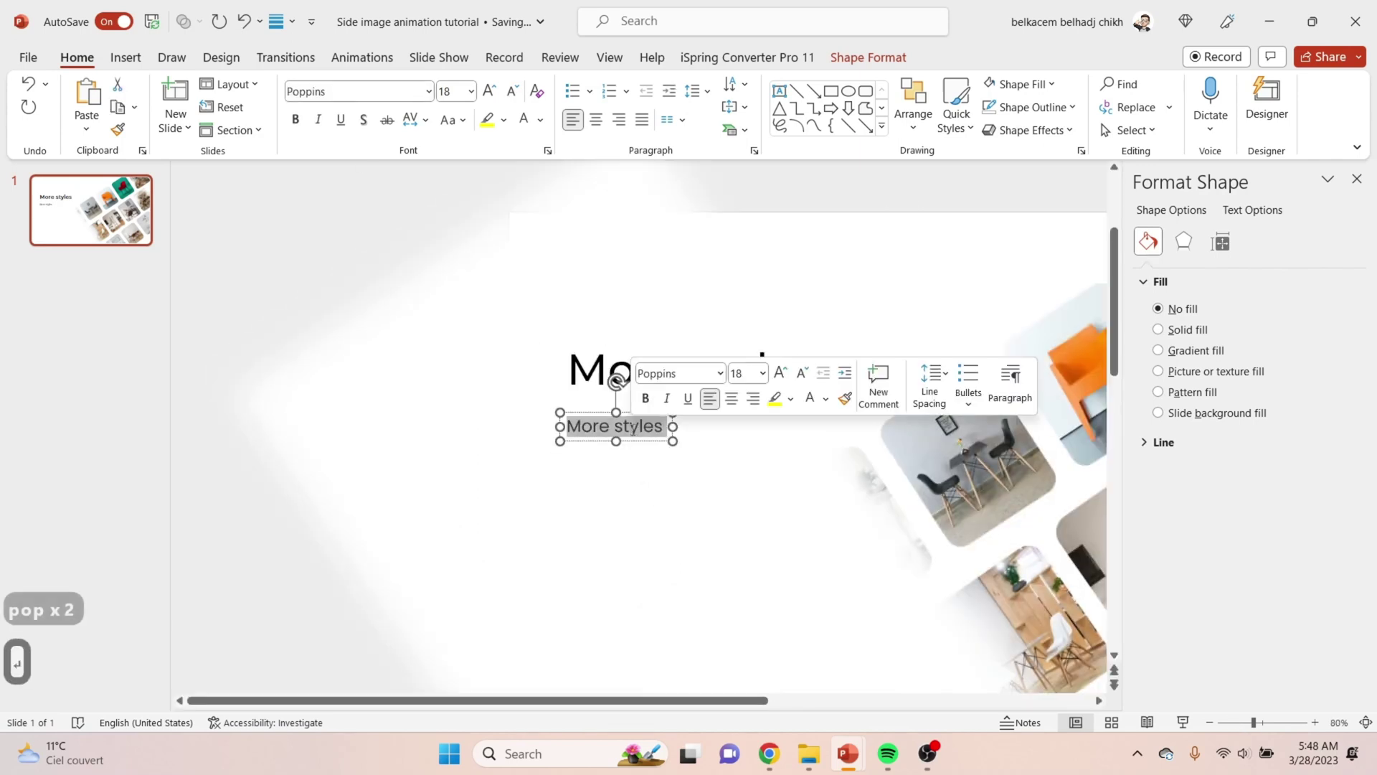
key("ctrl+z")
type("=")
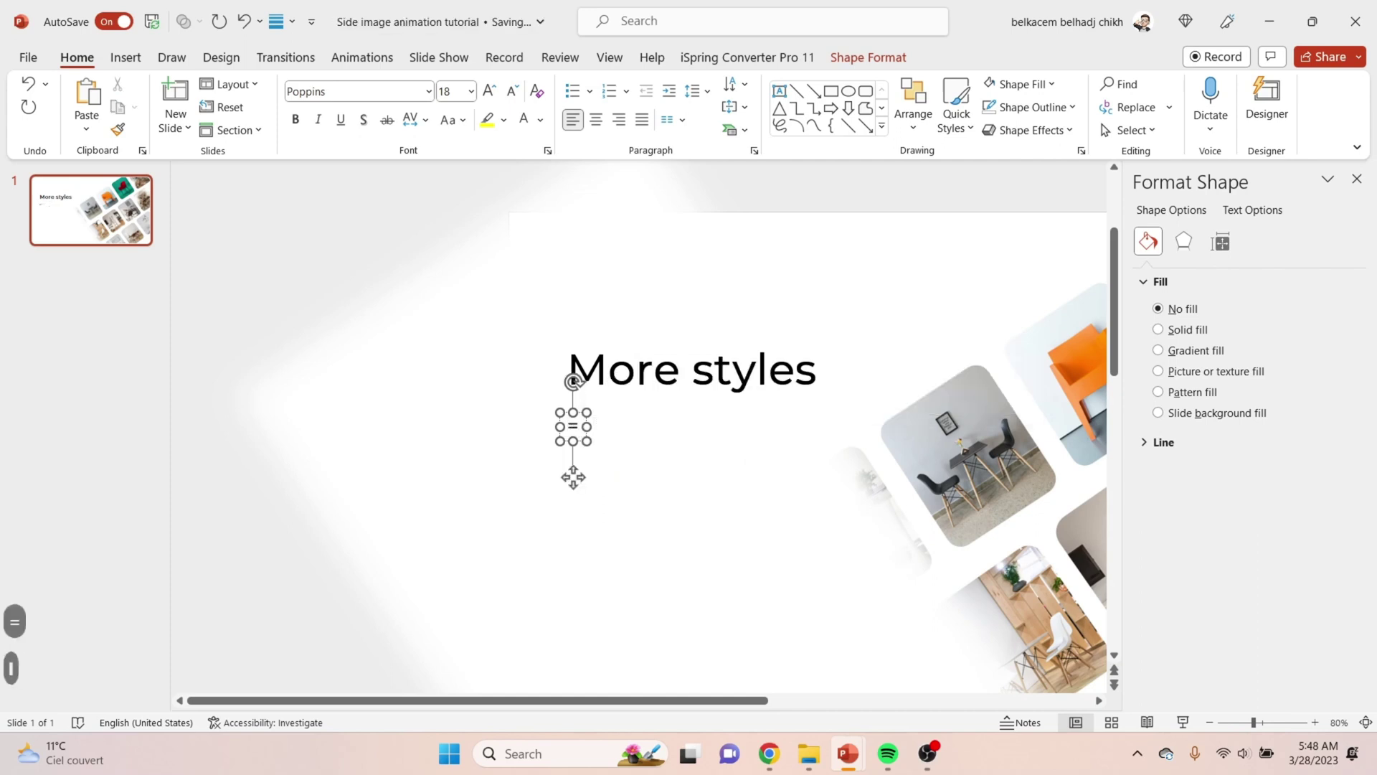
type("lorem(1)")
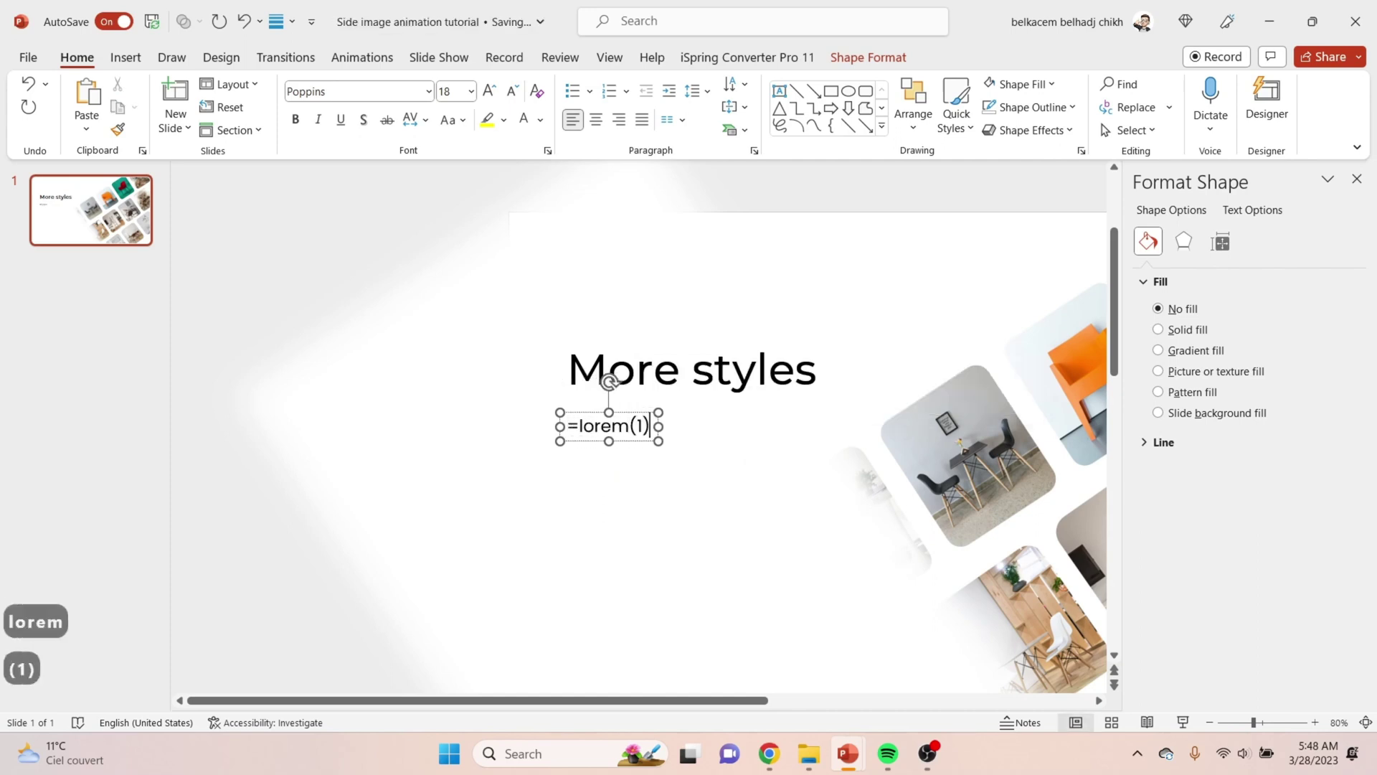
key("Return")
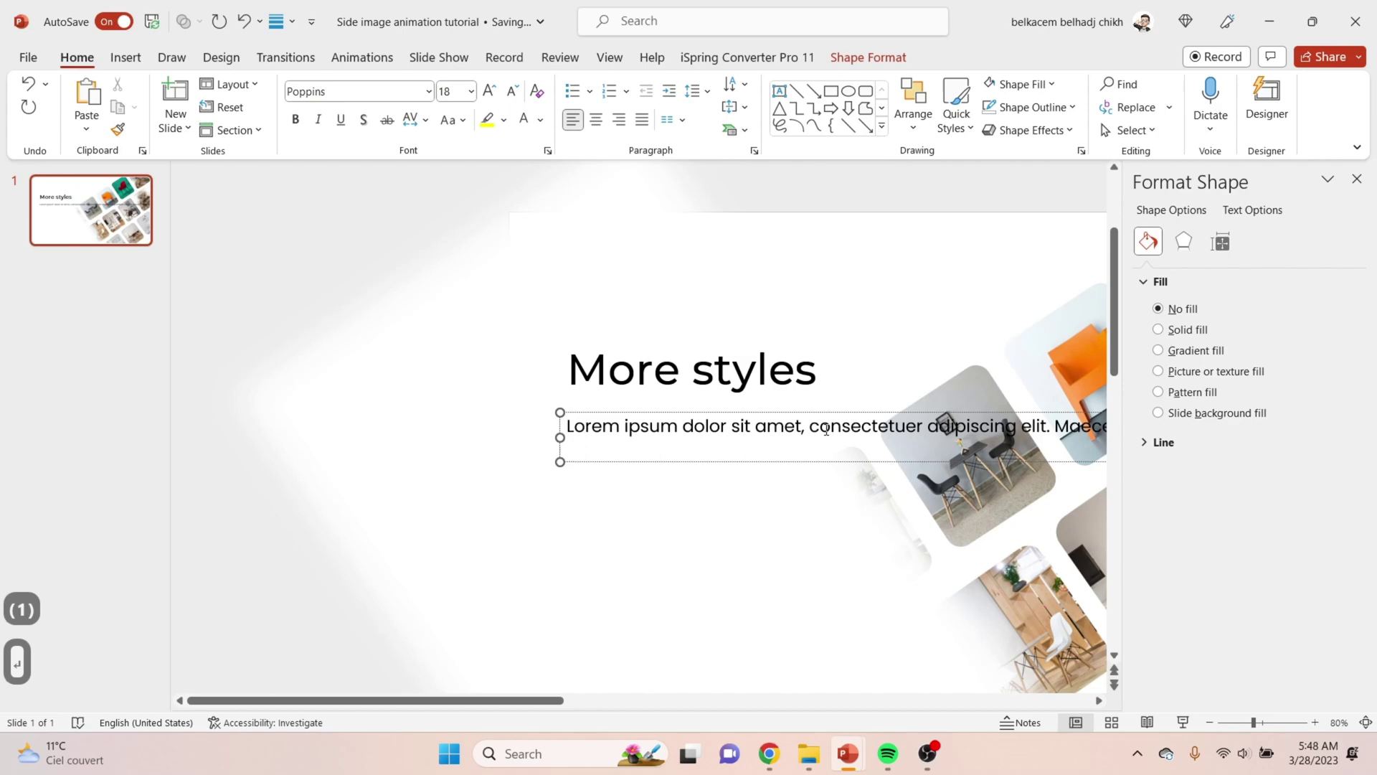
Narrow the paragraph box to about the heading's width and reduce its text to 9 pt
scroll(637, 392, "down", 3)
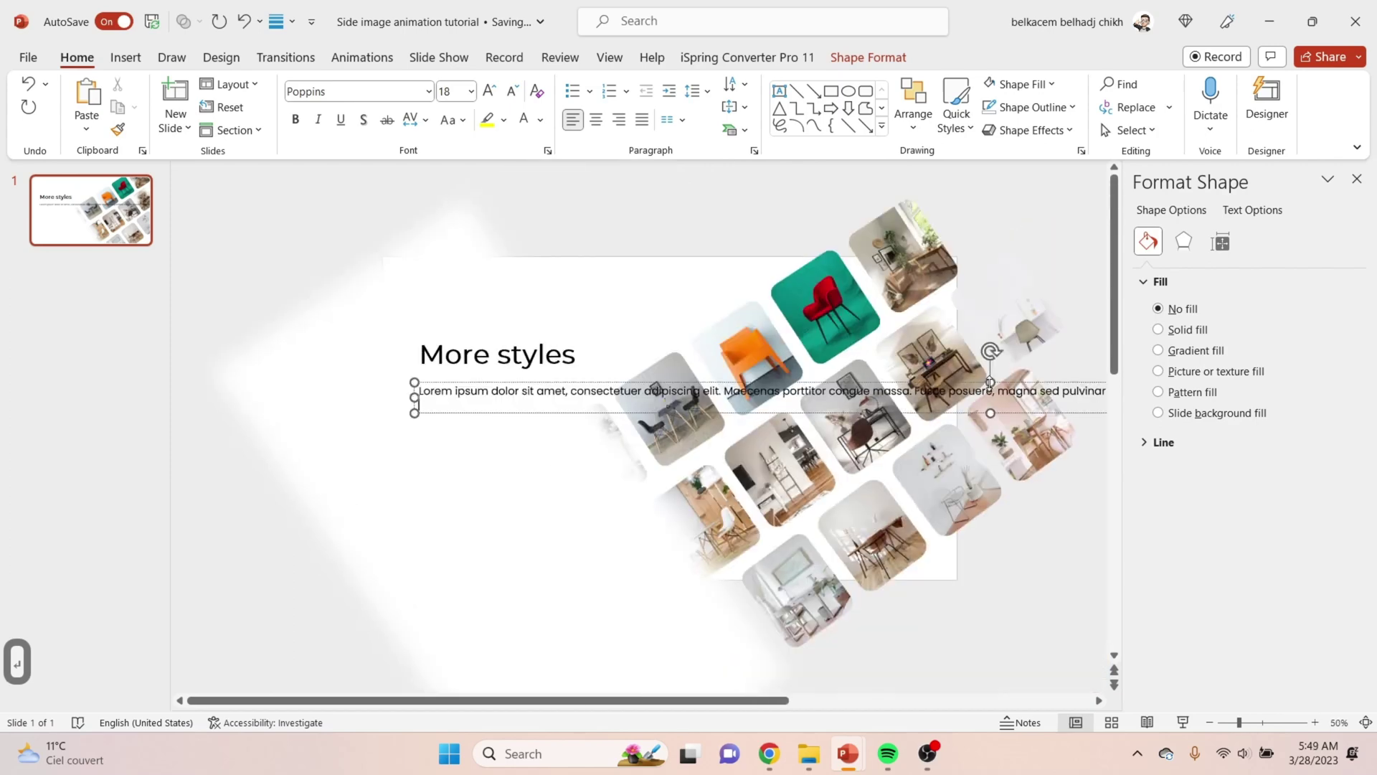
scroll(1001, 399, "down", 2)
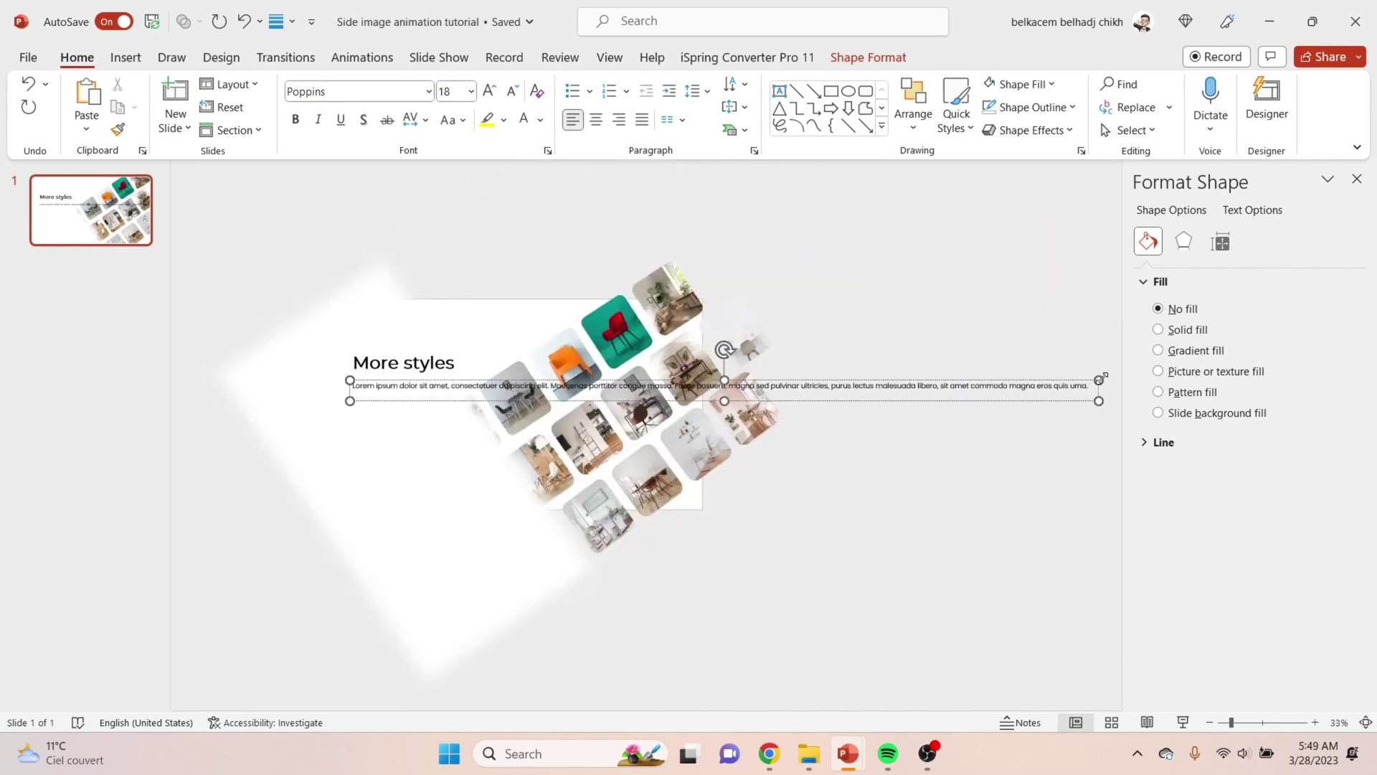
left_click_drag(1098, 391, 464, 376)
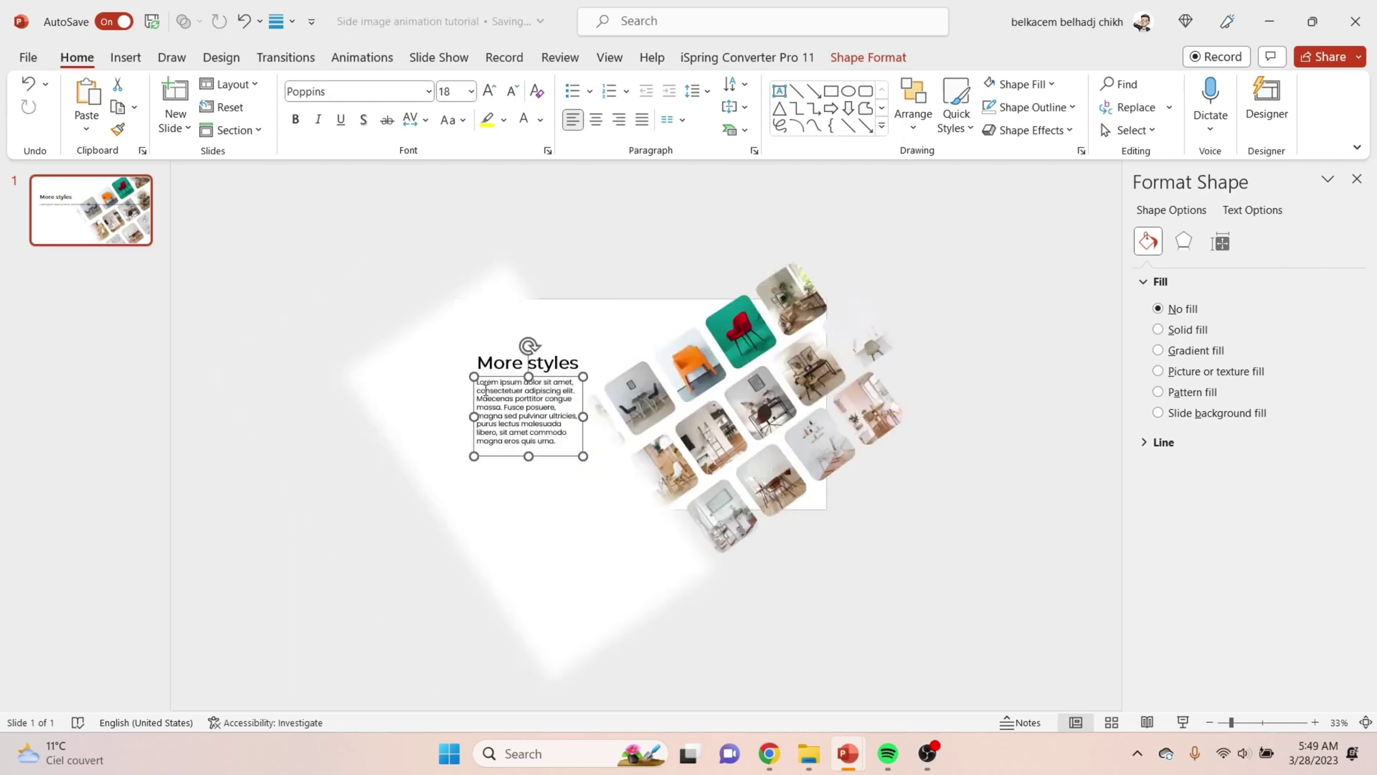
left_click(520, 95)
left_click(520, 95)
left_click(520, 95)
left_click(520, 95)
left_click(520, 94)
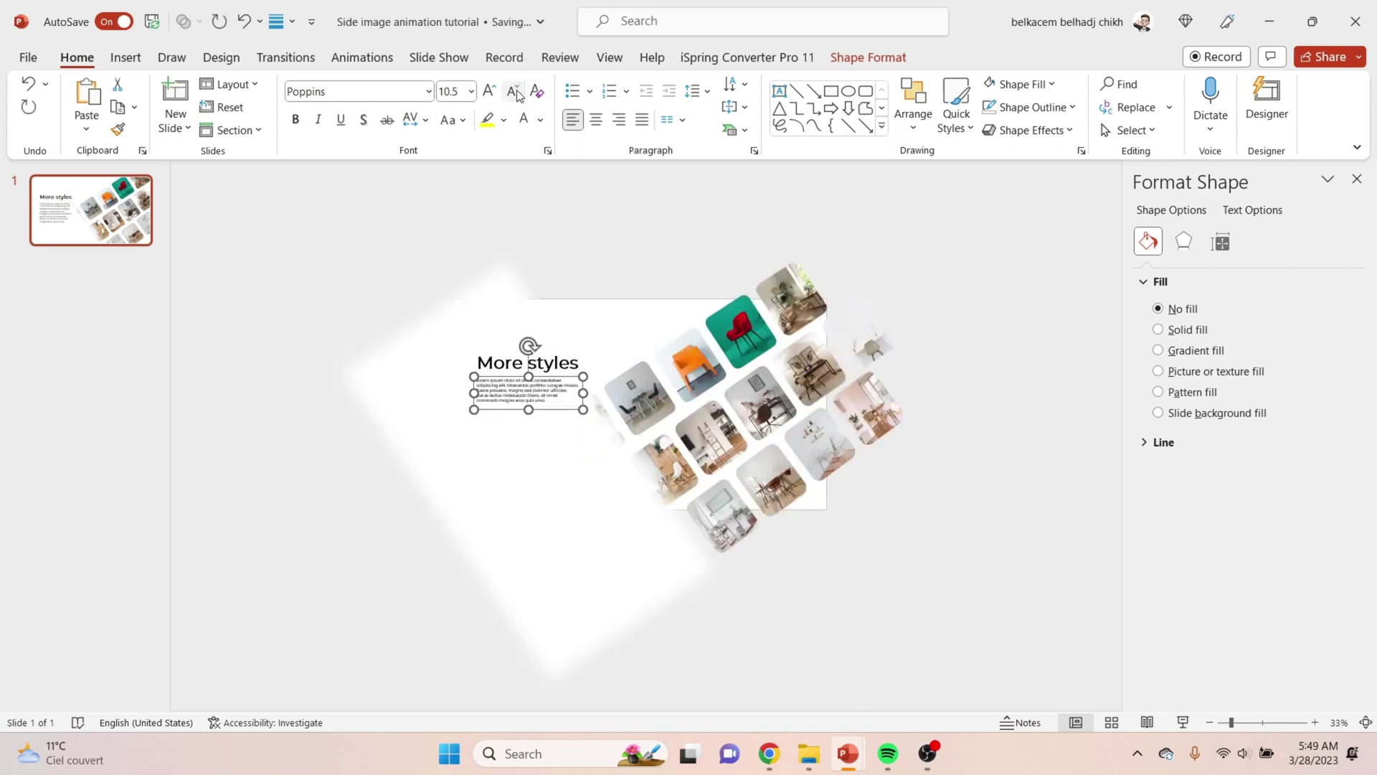
left_click(520, 94)
left_click(520, 95)
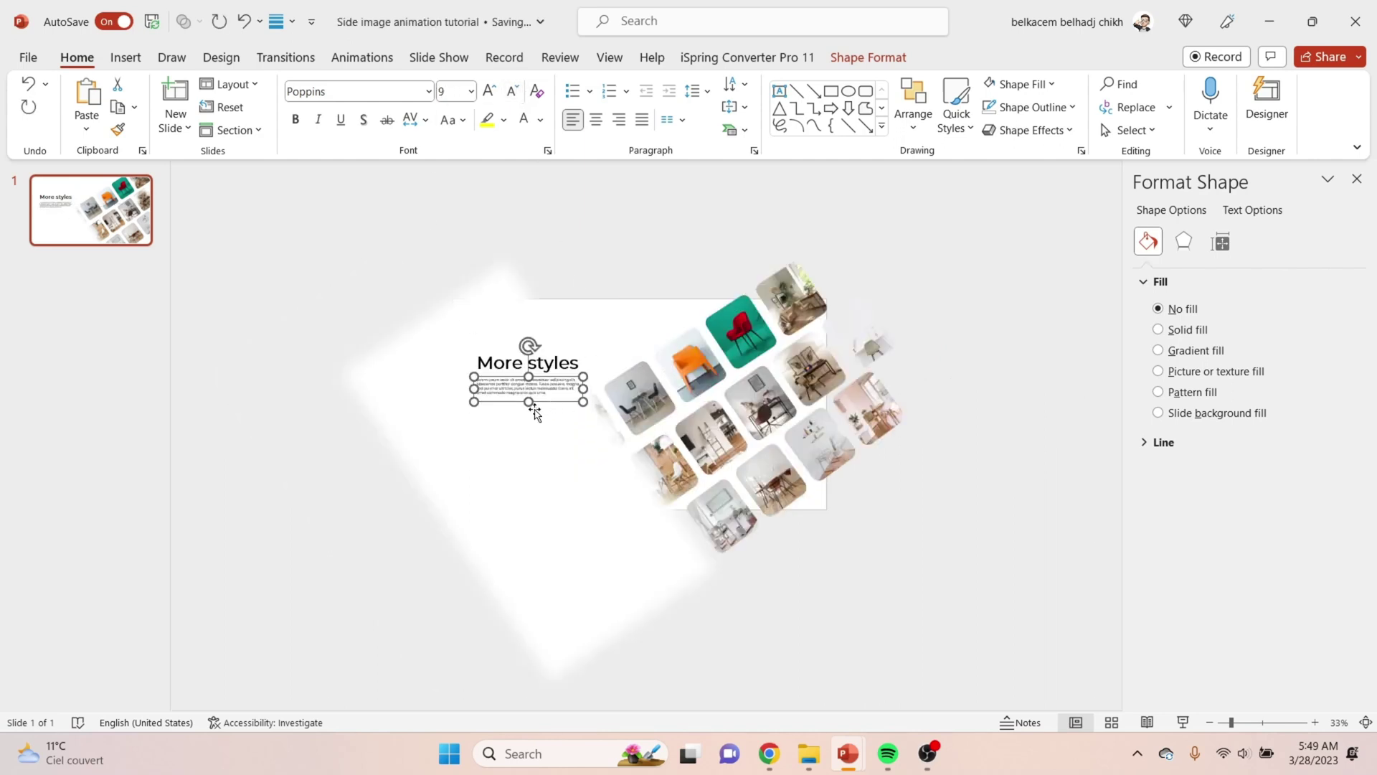
Shift the paragraph box slightly to the right beneath the heading and deselect it
left_click(320, 557)
left_click(506, 386)
scroll(506, 385, "up", 5)
left_click(623, 471)
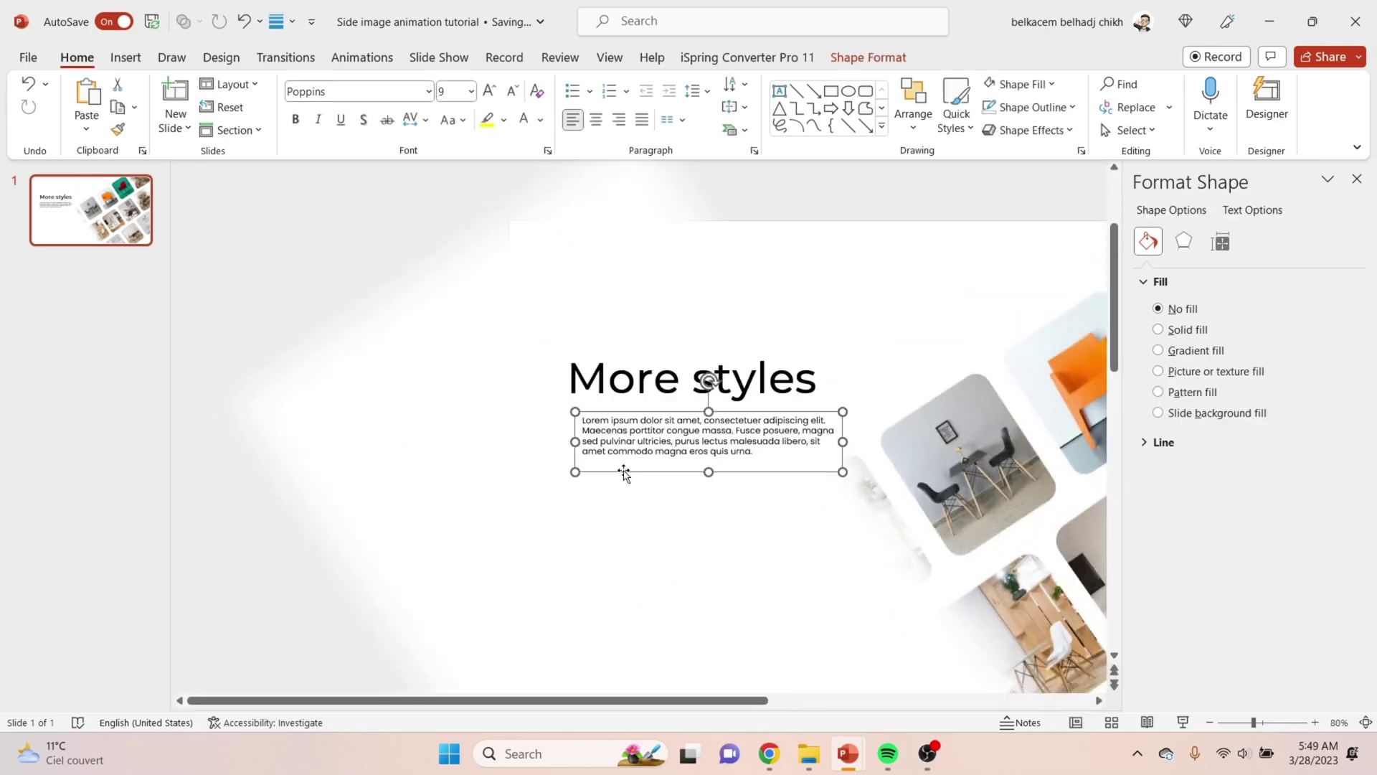
scroll(624, 471, "down", 3)
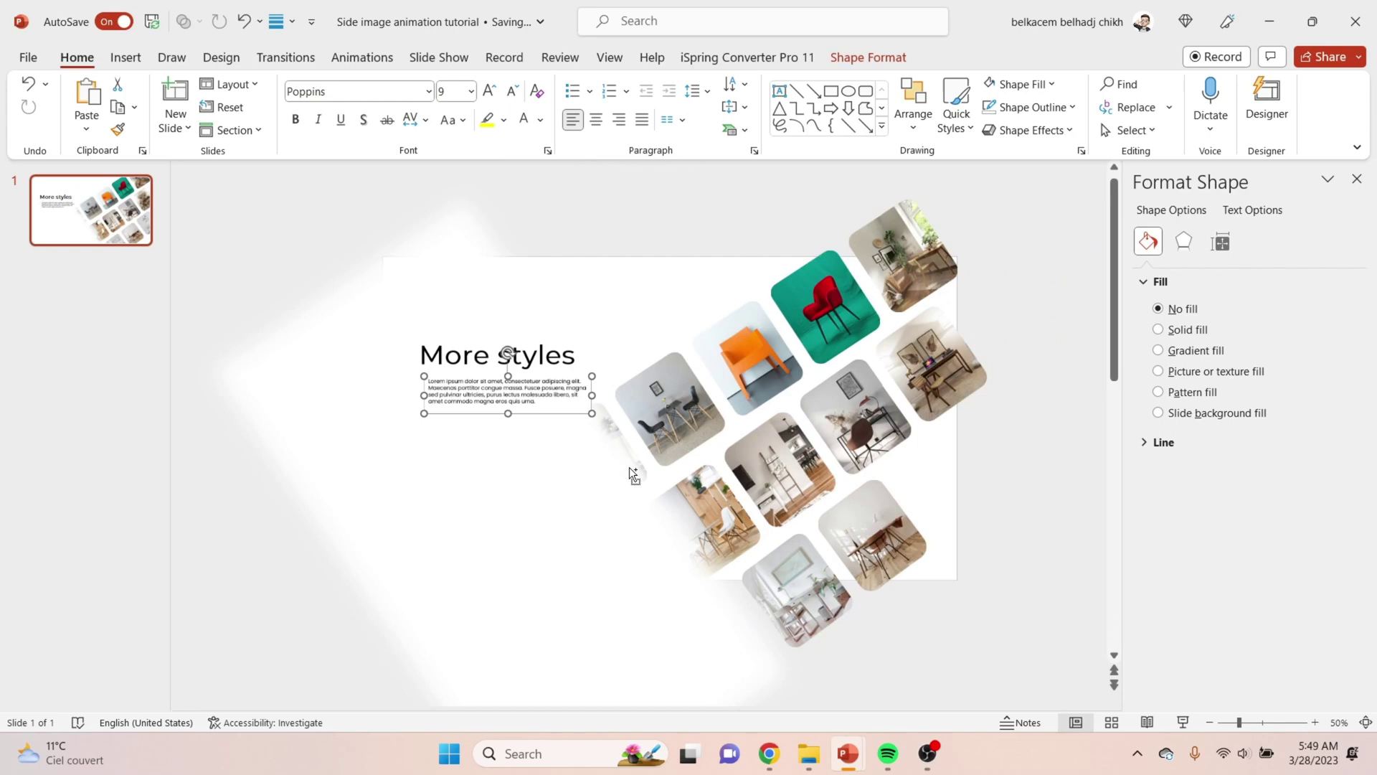
left_click(261, 565)
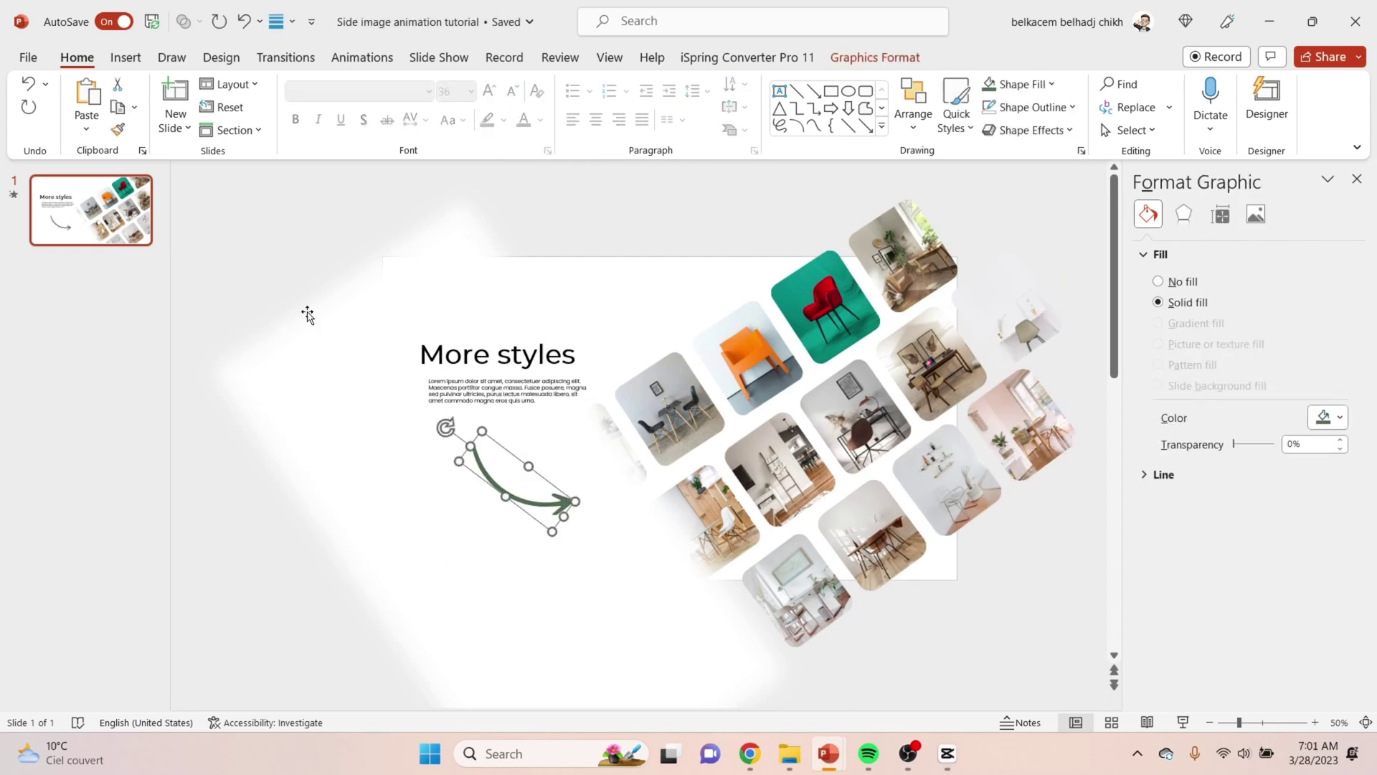
Apply a Wipe animation with the From Left direction to the curved green arrow
left_click(359, 58)
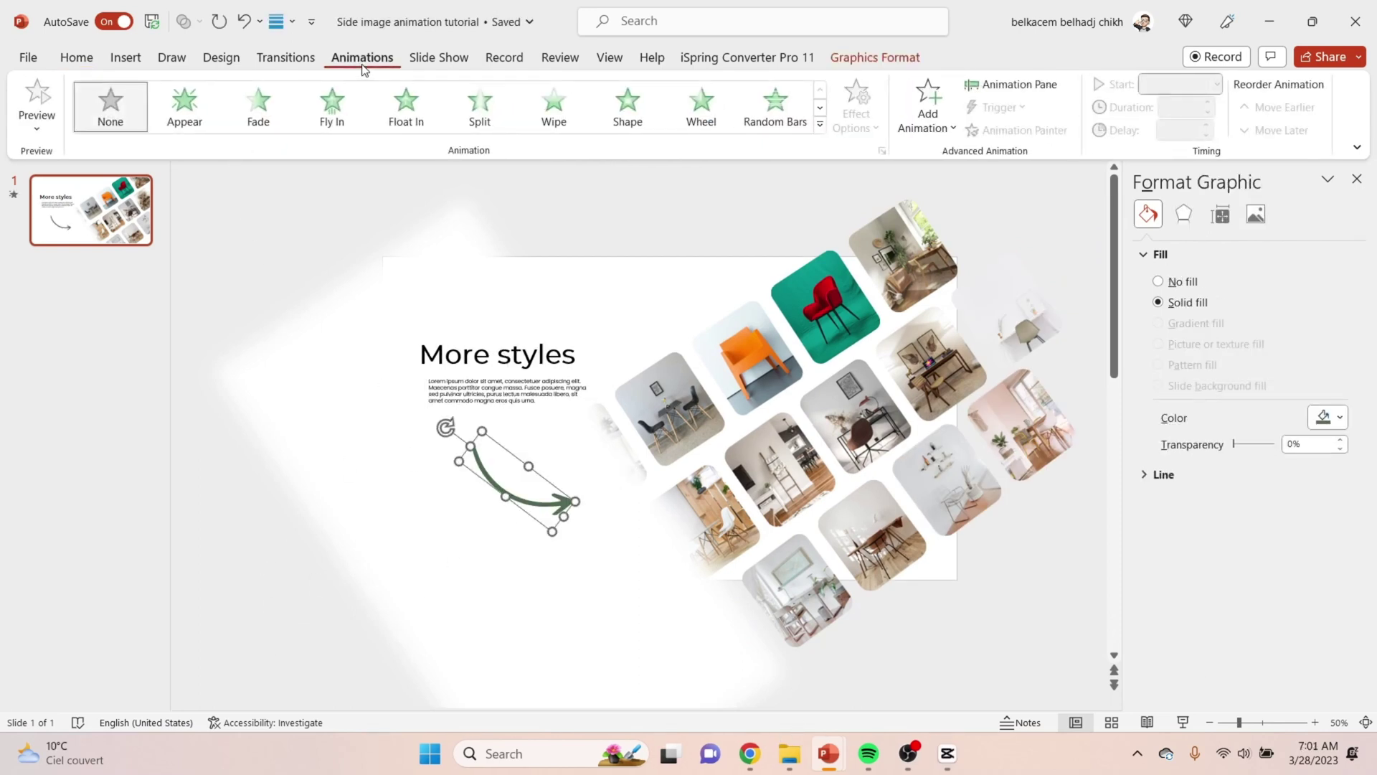
left_click(554, 107)
left_click(854, 113)
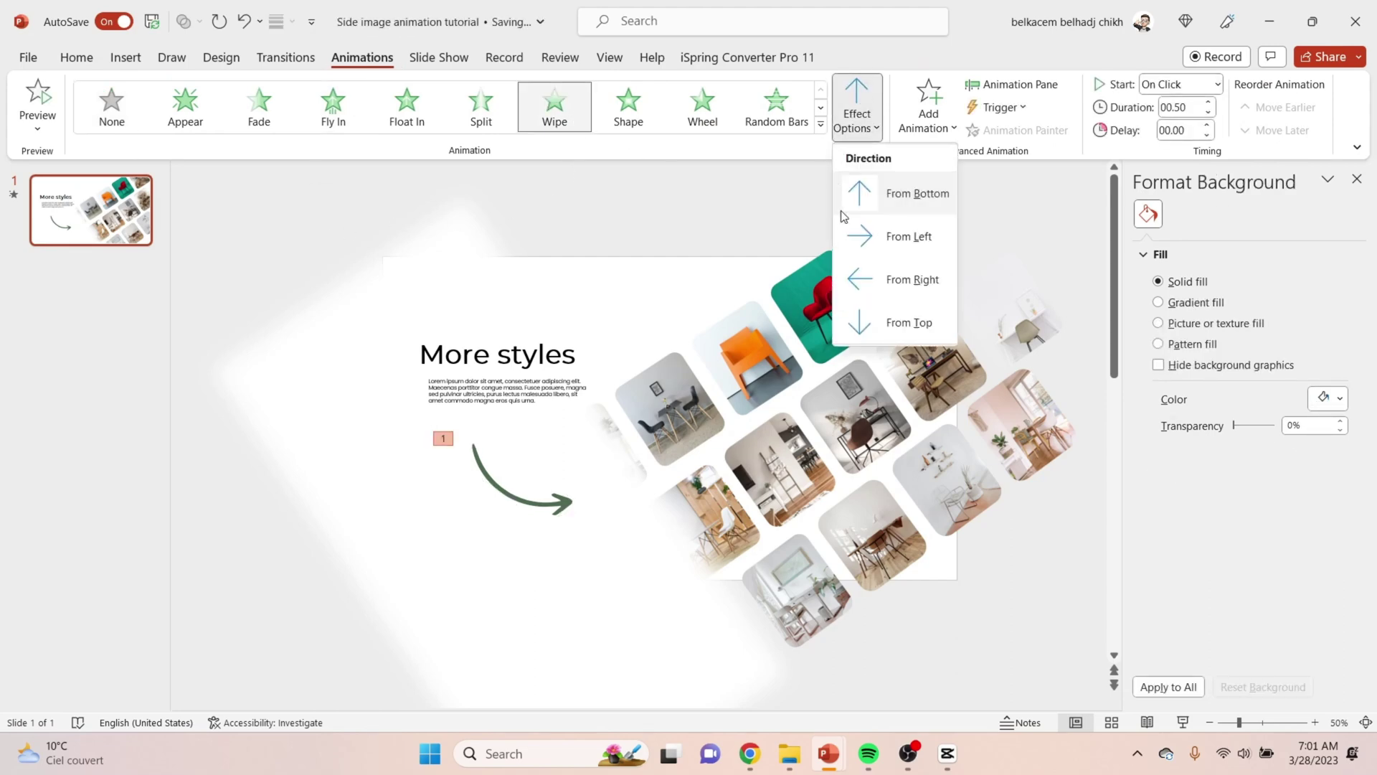
left_click(895, 237)
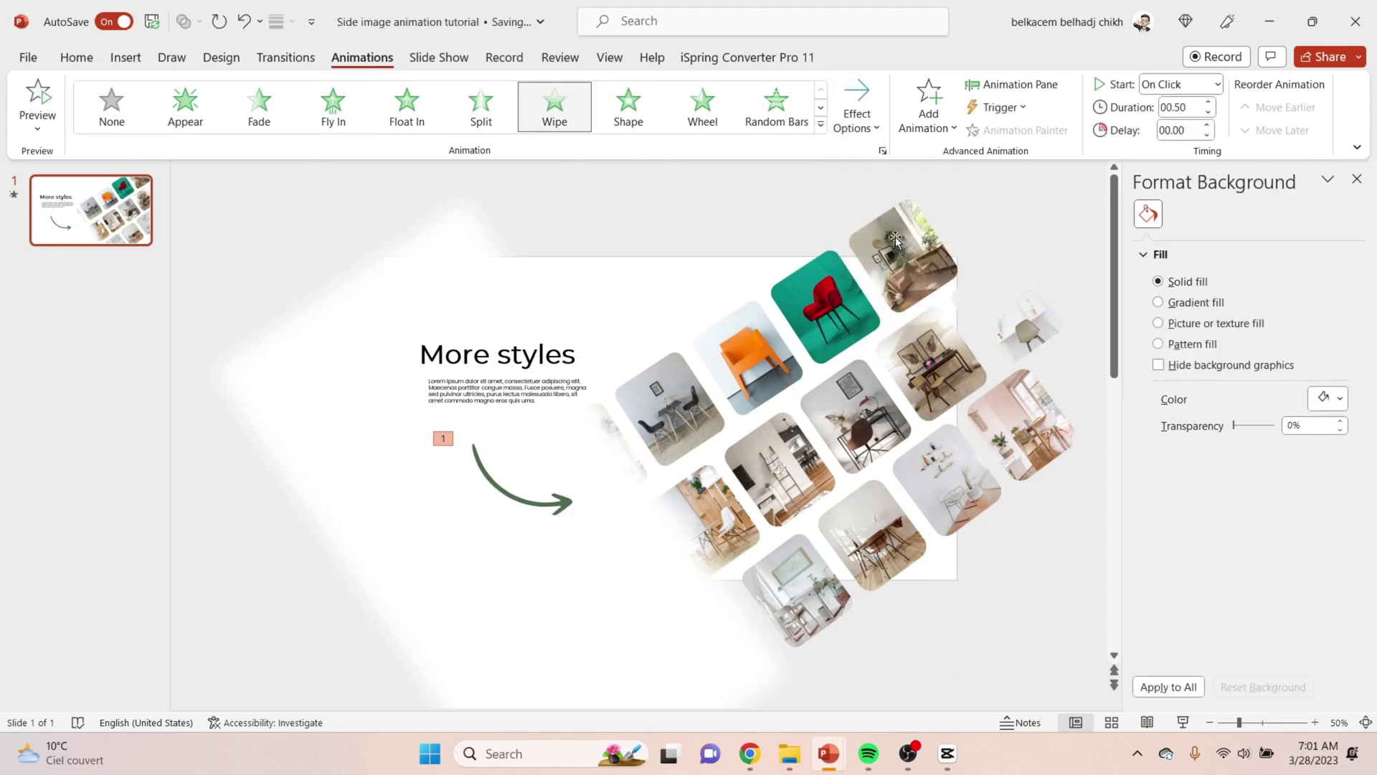
Set the arrow's Wipe animation to start With Previous
left_click(997, 90)
left_click(1321, 239)
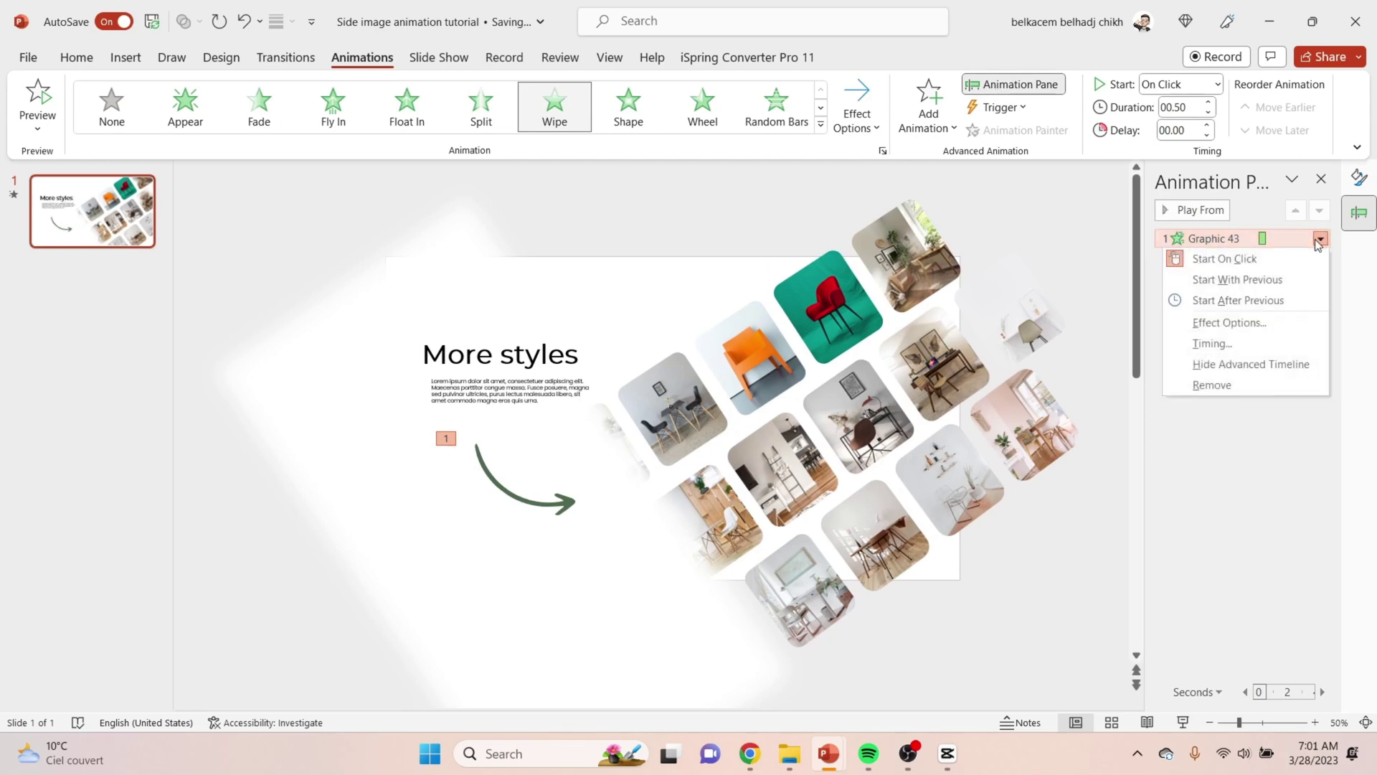
left_click(1276, 279)
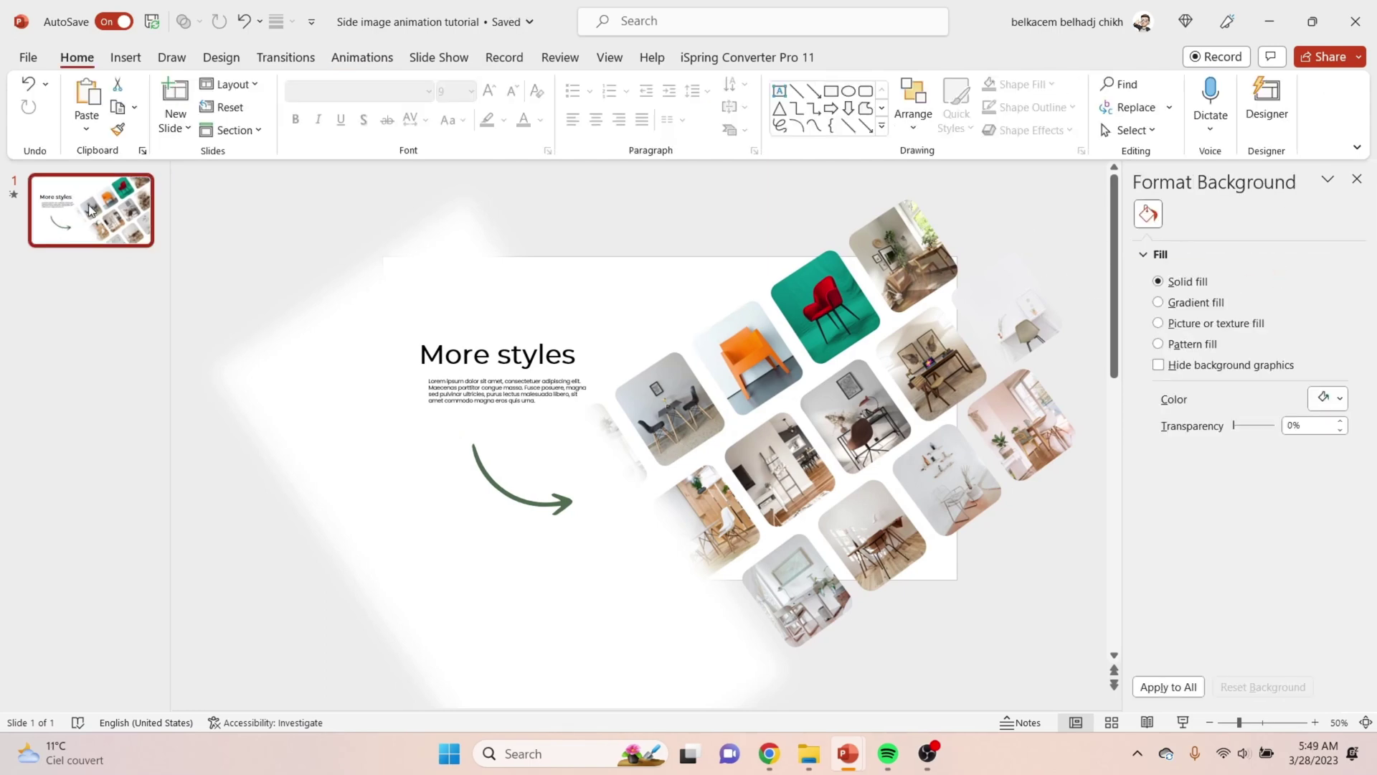
Duplicate the slide and, on the first slide, move the top photo row off beyond the upper-right corner
key("ctrl+d")
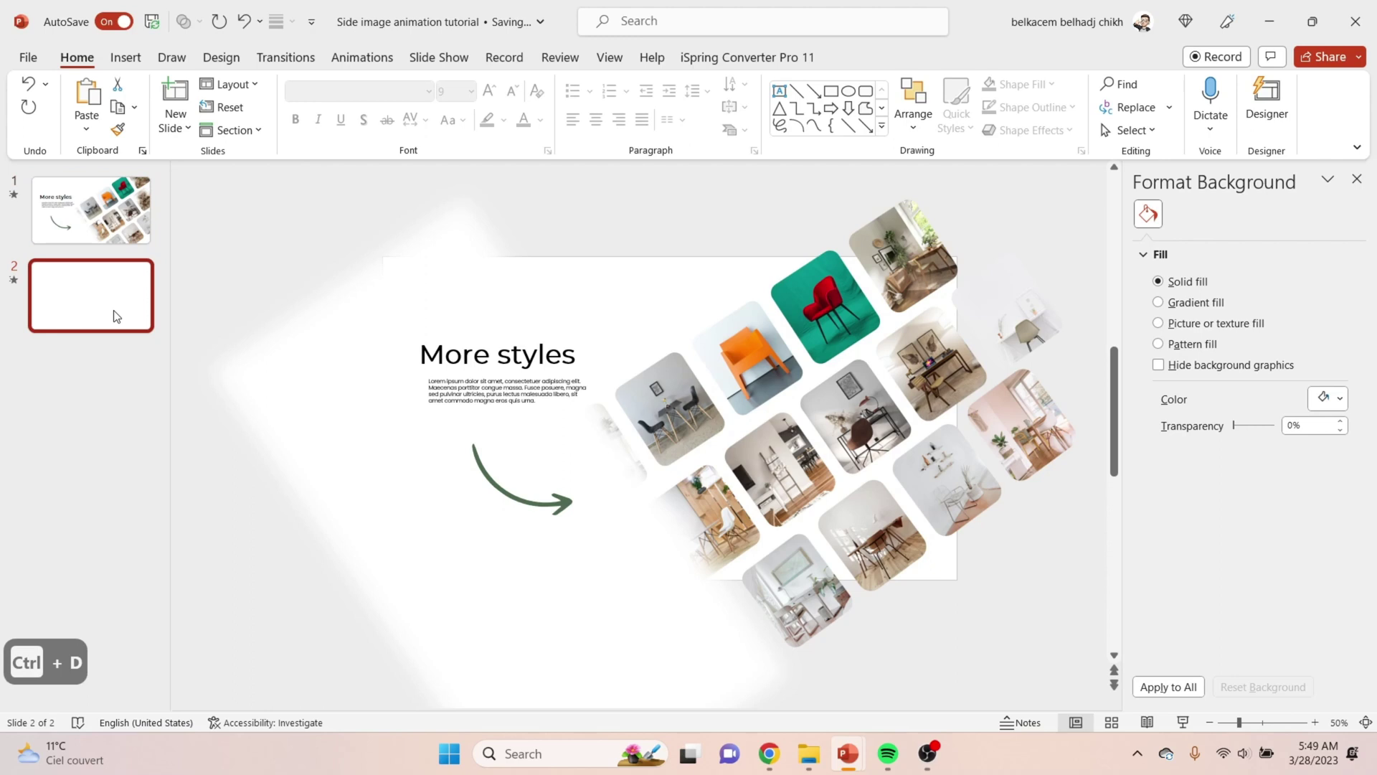
left_click(124, 211)
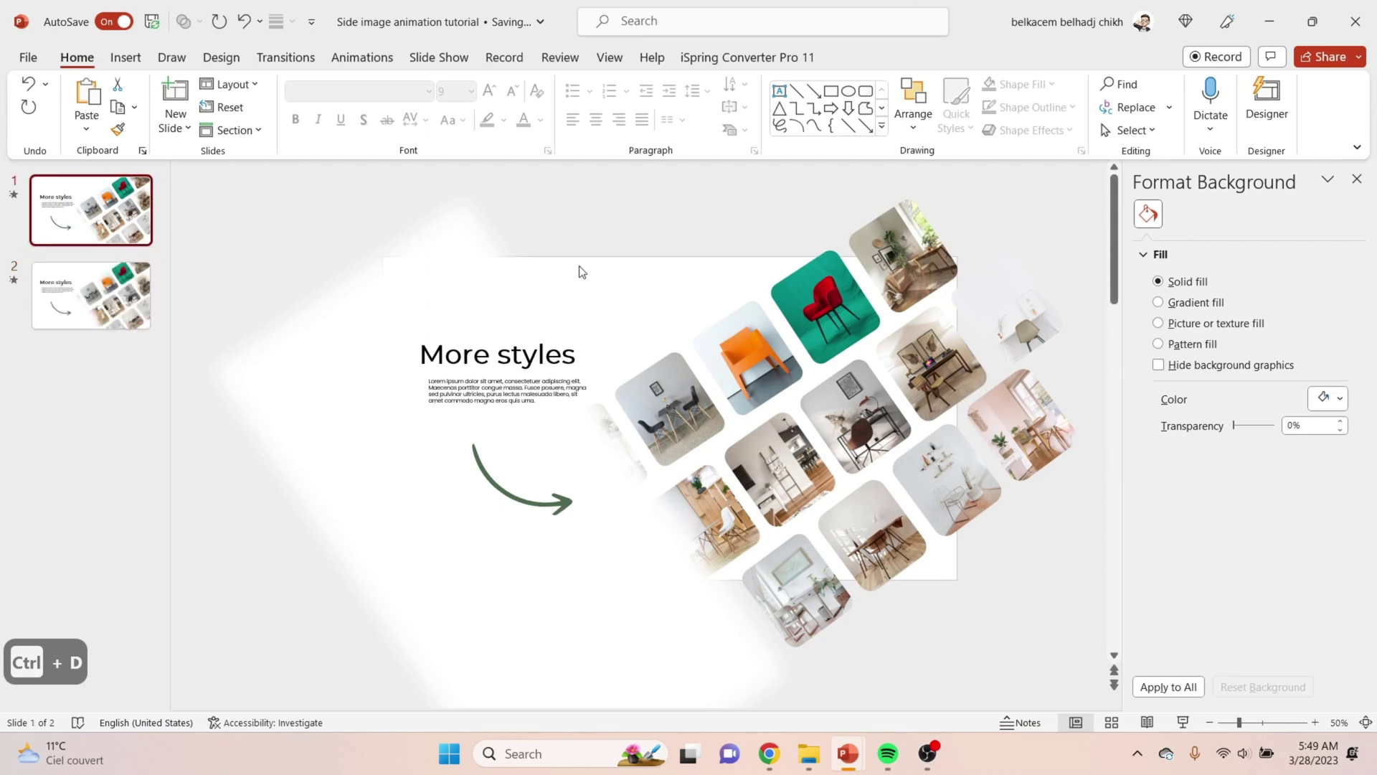
left_click(818, 332)
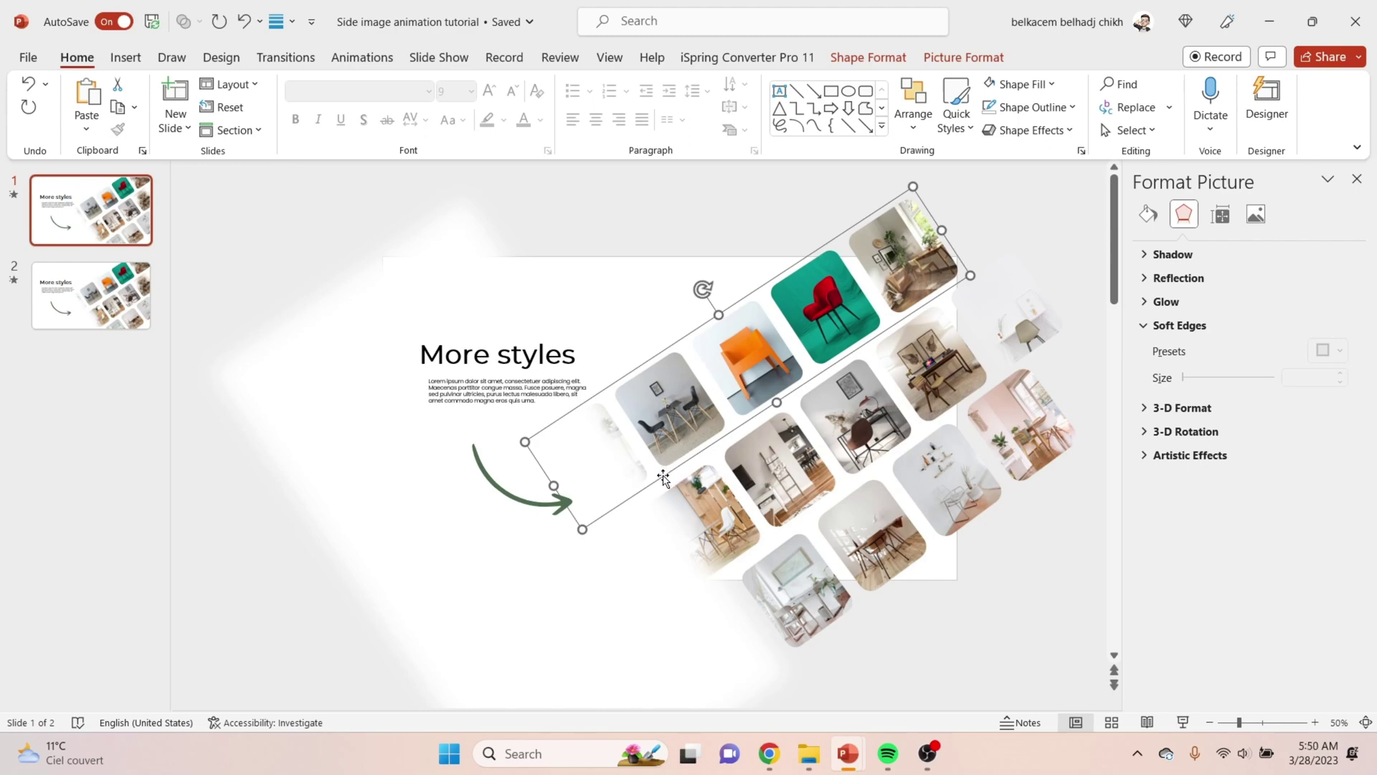
left_click_drag(664, 477, 1057, 198)
Move the middle photo row off the slide to the lower left and the bottom row off to the upper right
left_click(1013, 336)
left_click_drag(1046, 345, 624, 645)
left_click(863, 588)
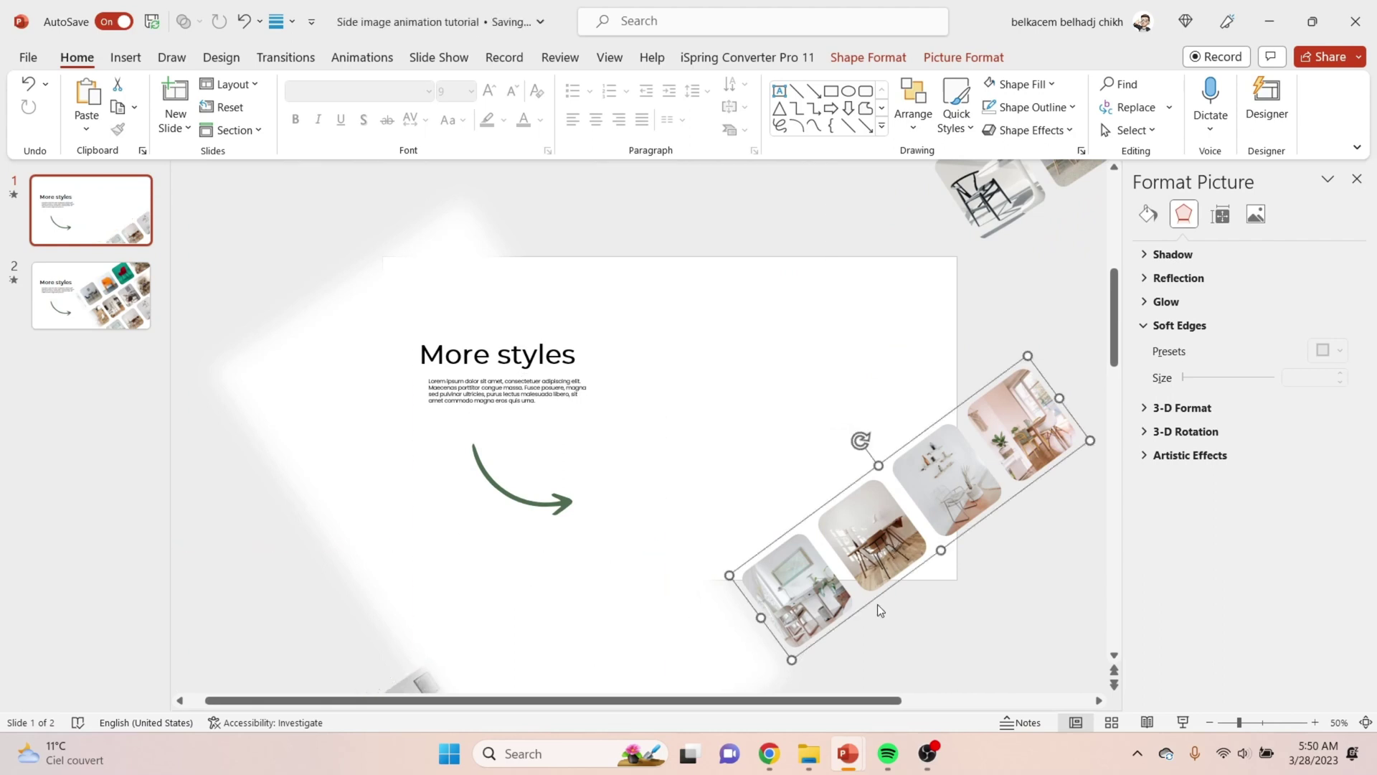
left_click_drag(883, 604, 1085, 324)
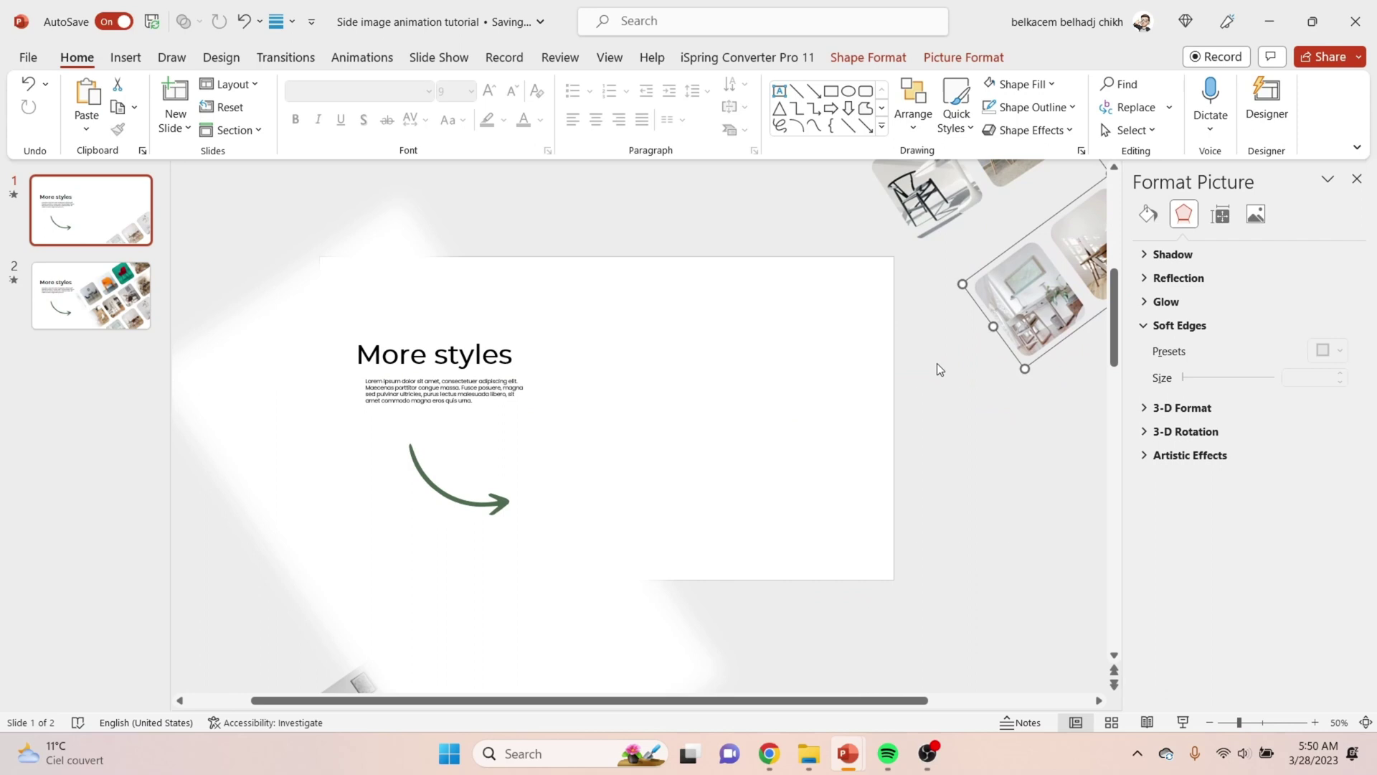
scroll(937, 363, "down", 2)
left_click_drag(938, 432, 1007, 405)
left_click(804, 499)
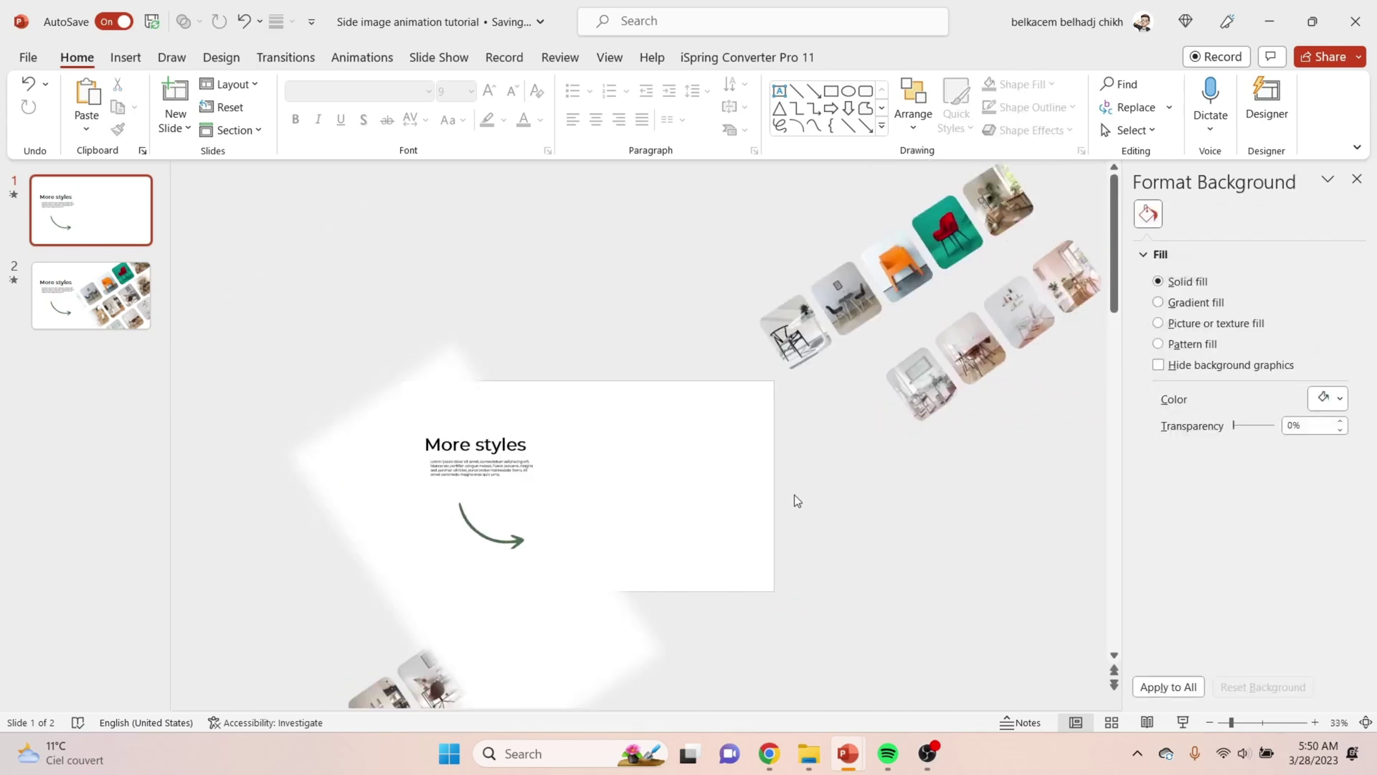
Move the white soft-edged shape off the slide's left side and place the middle photo row just below the slide
left_click(482, 598)
left_click_drag(526, 622, 320, 648)
left_click(564, 635)
left_click_drag(564, 636, 530, 668)
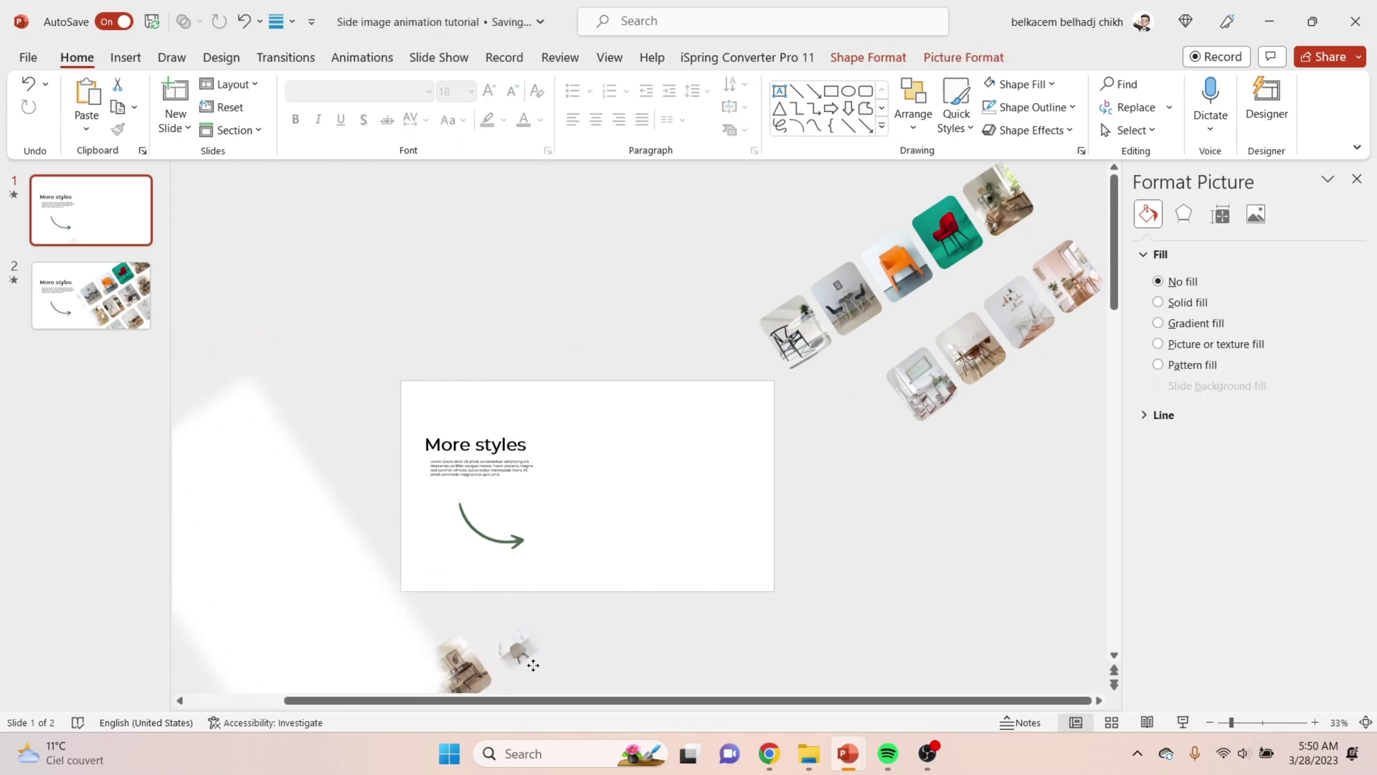
Move the heading and paragraph off the slide's left side and delete the green arrow
left_click(486, 471)
left_click_drag(519, 497, 245, 497)
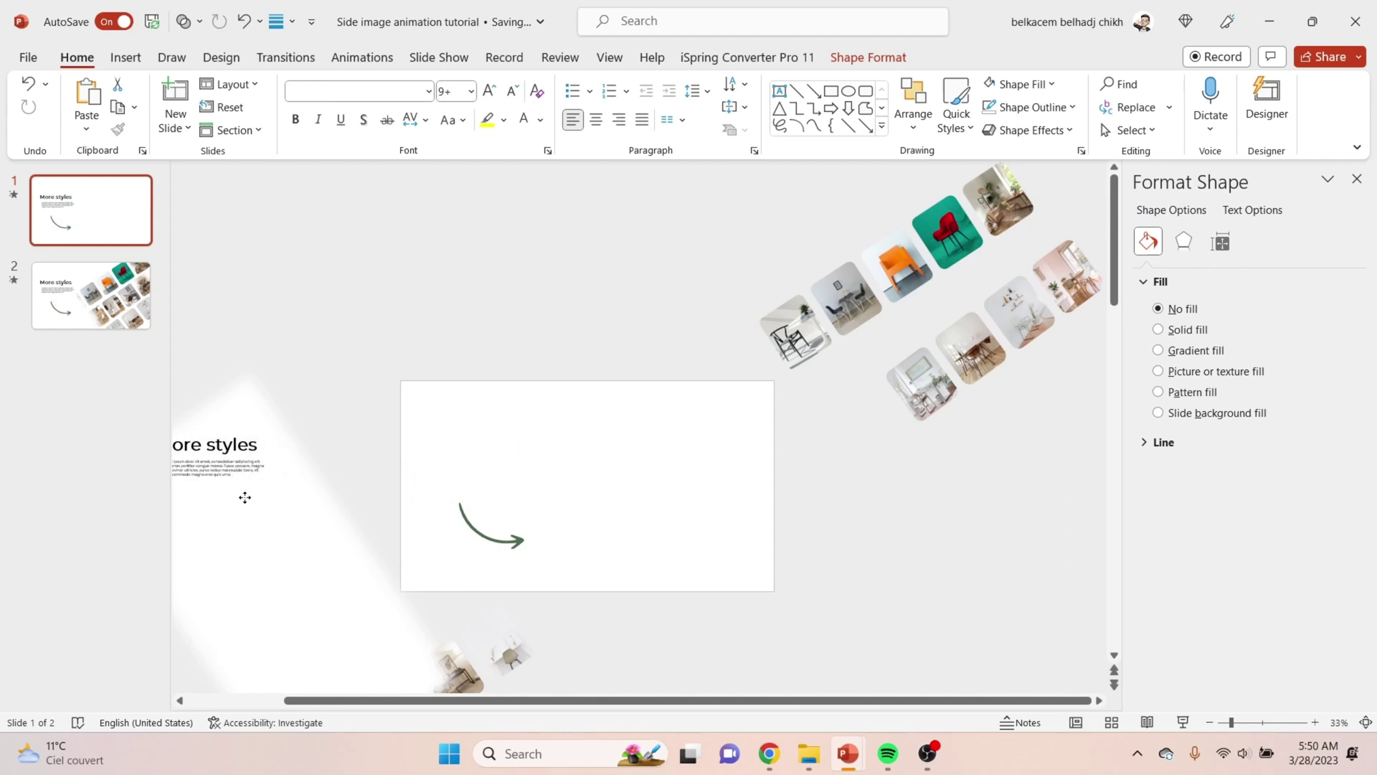
left_click(482, 530)
key("Delete")
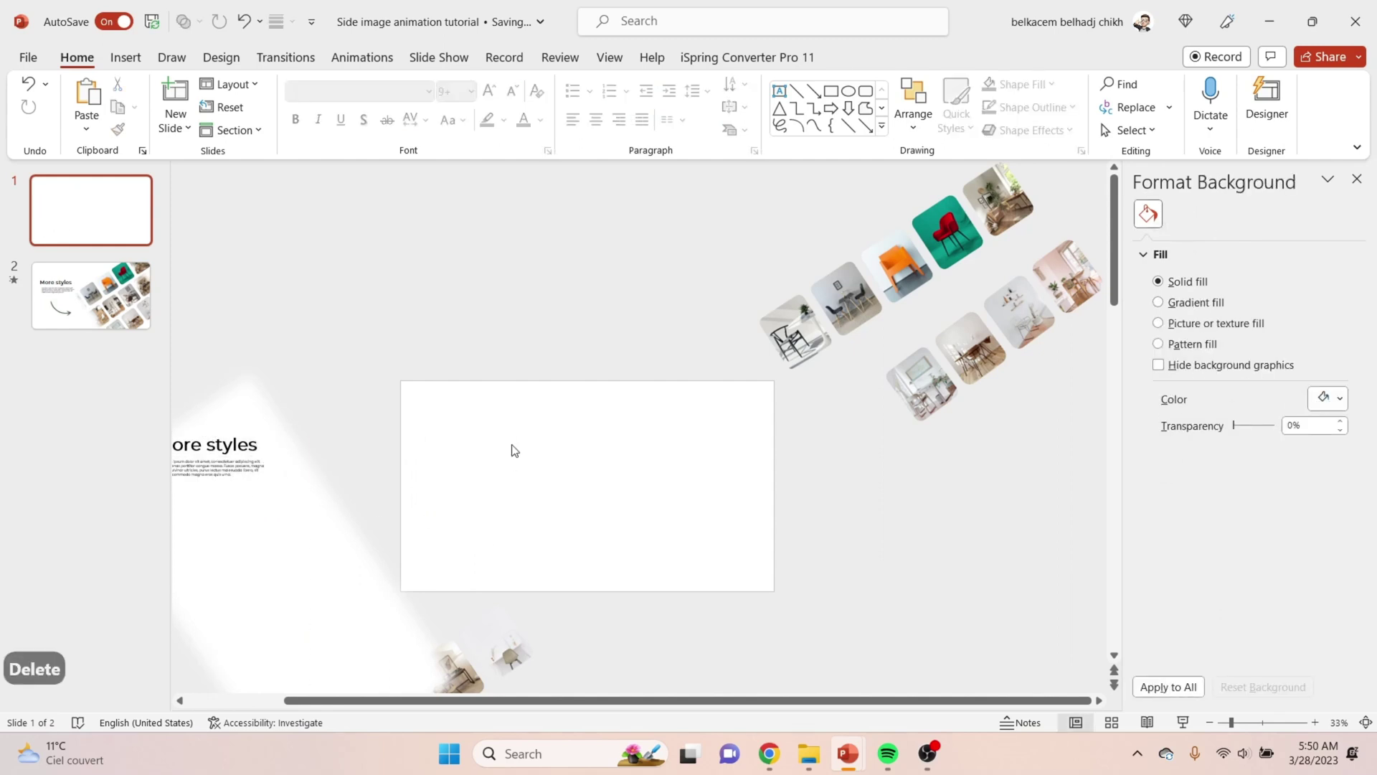
Ungroup the three photo rows around the first slide into individual pictures
left_click(836, 242)
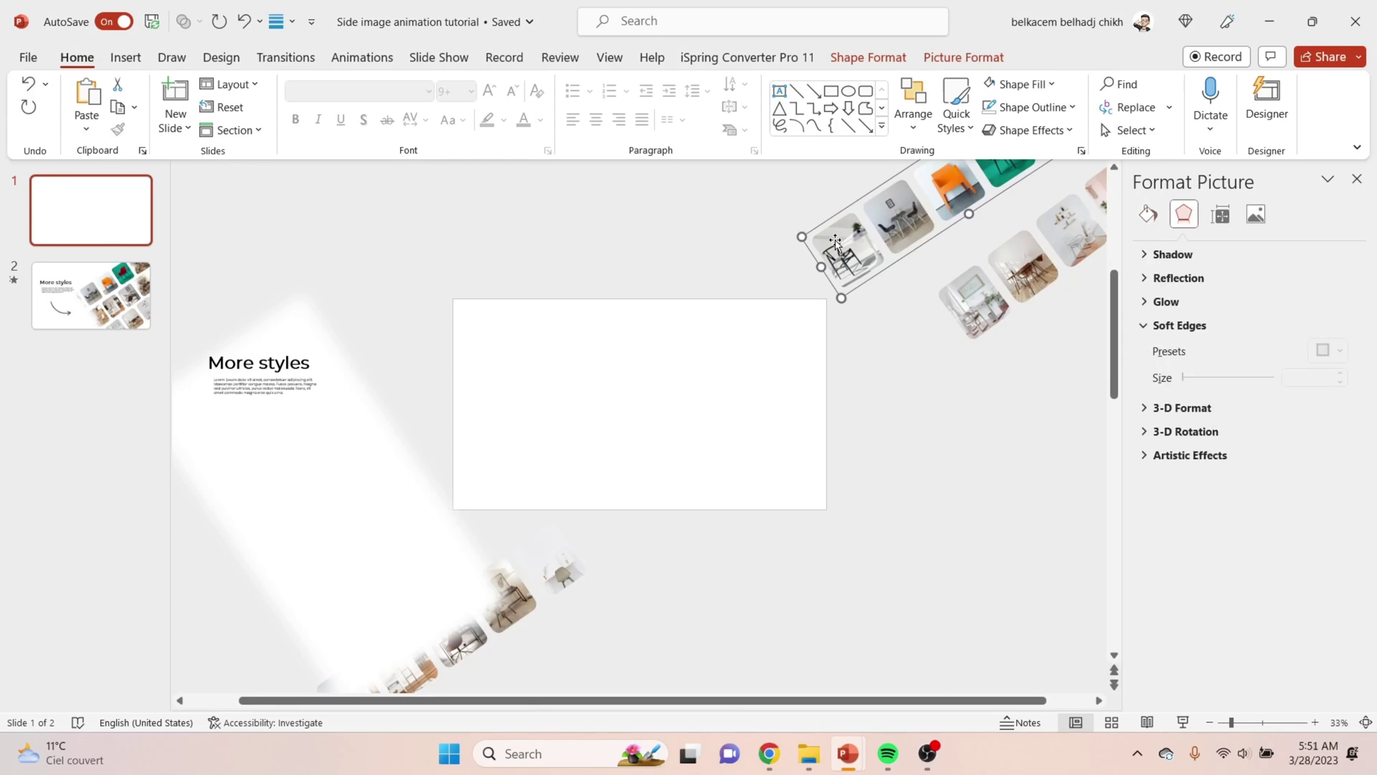
key("ctrl+shift+g")
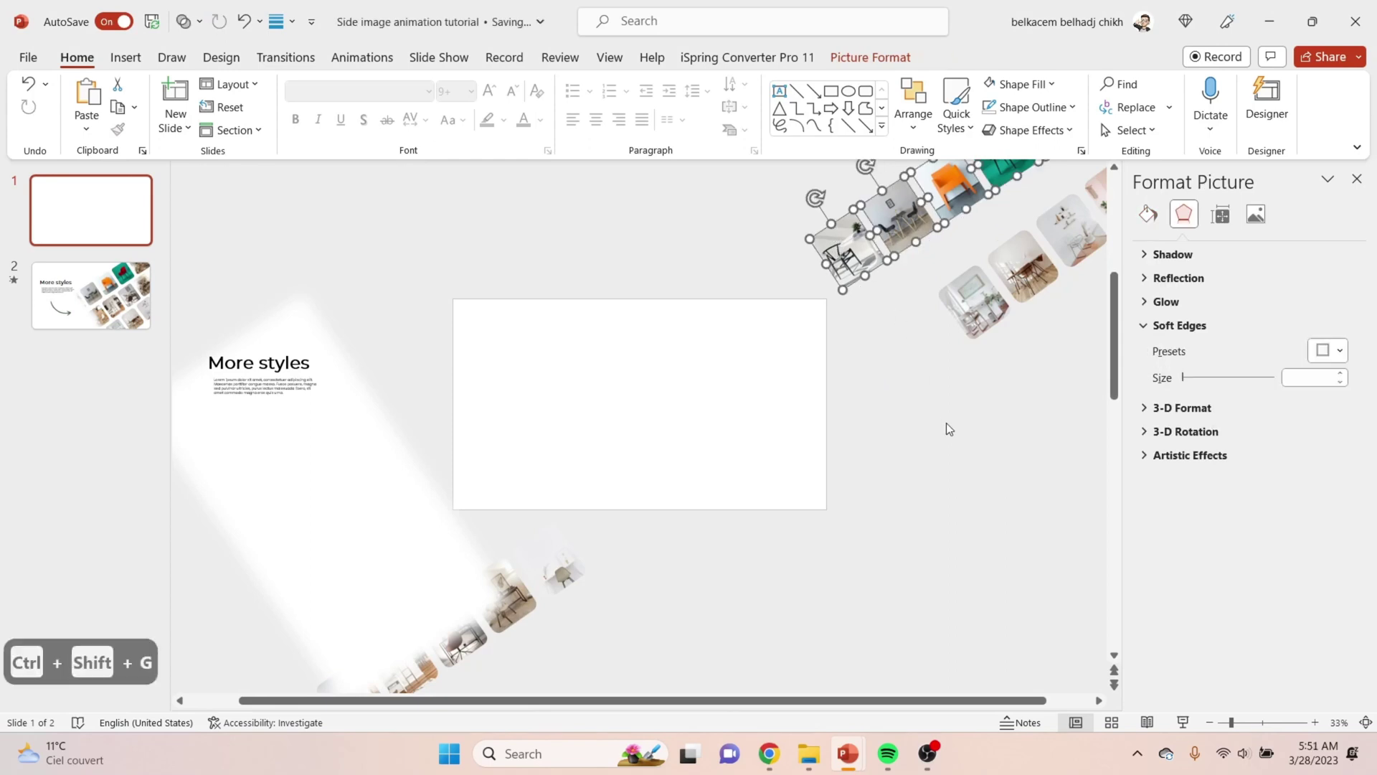
left_click(947, 428)
left_click(975, 289)
key("ctrl+shift+g")
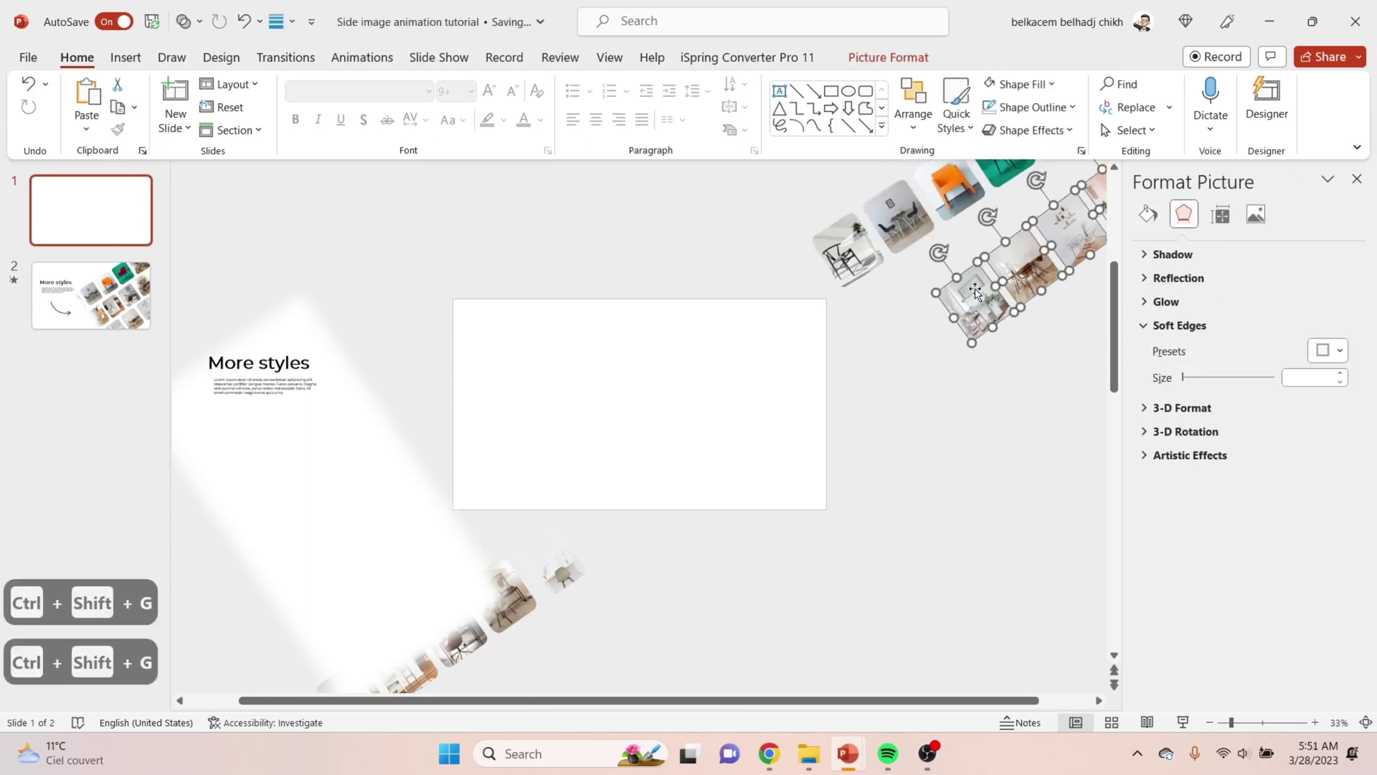
left_click(790, 587)
left_click(546, 566)
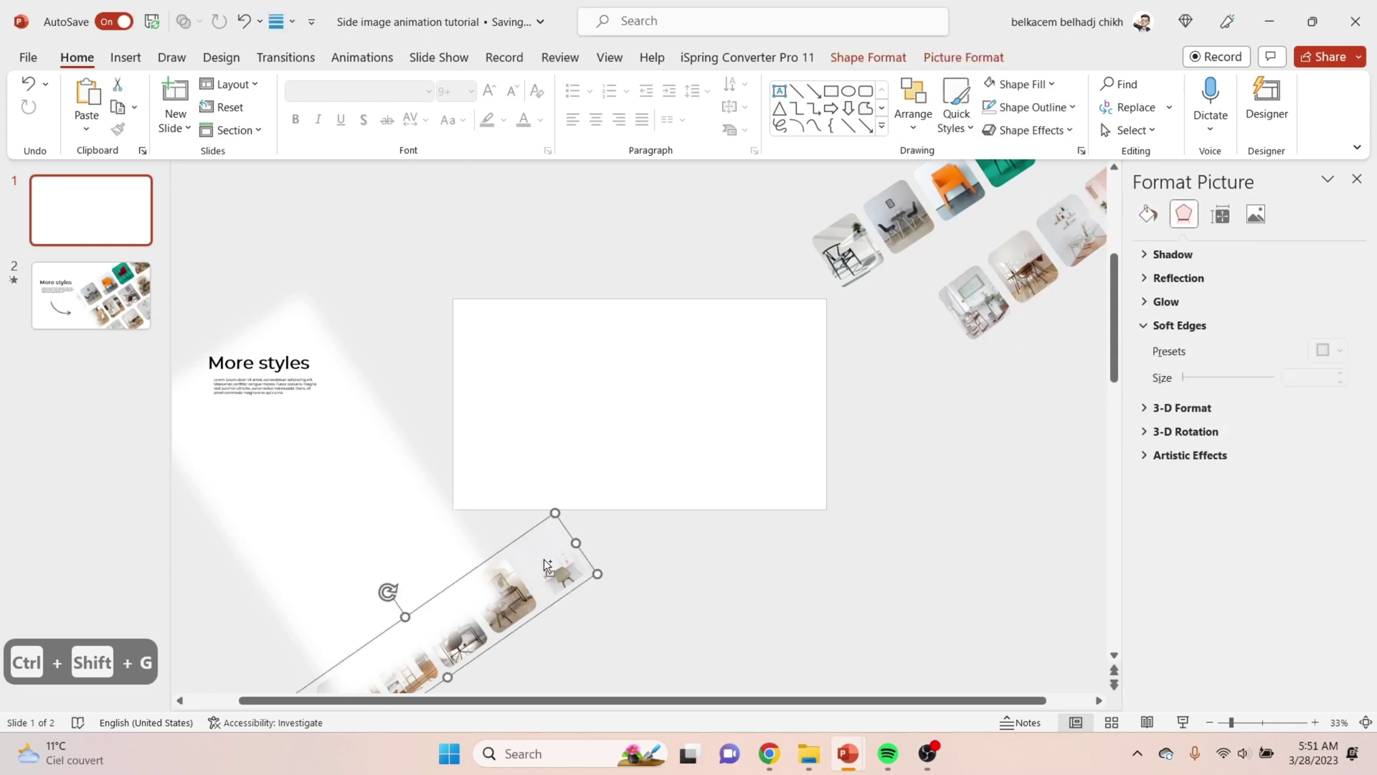
key("ctrl+shift+g")
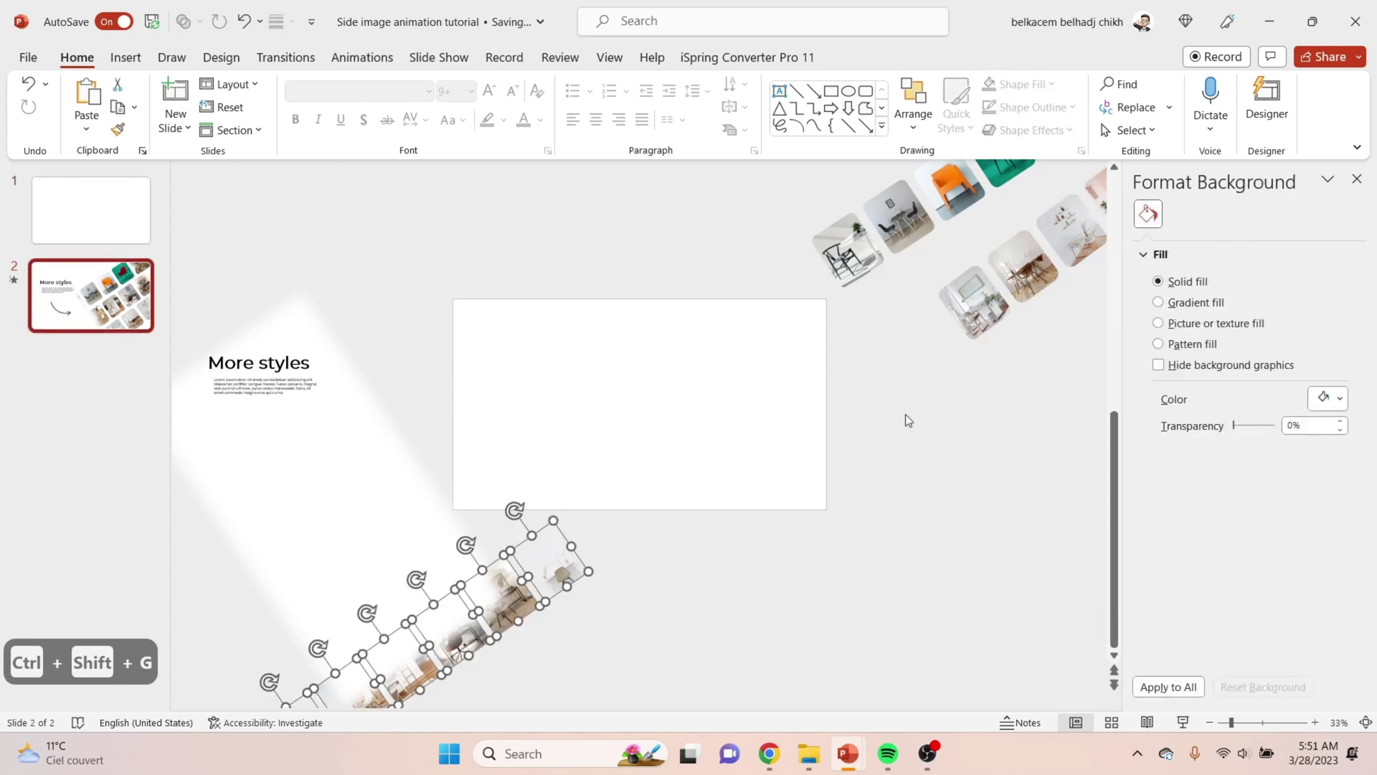
Ungroup the three photo rows on the second slide into individual pictures and deselect them
left_click(763, 411)
key("ctrl+shift+g")
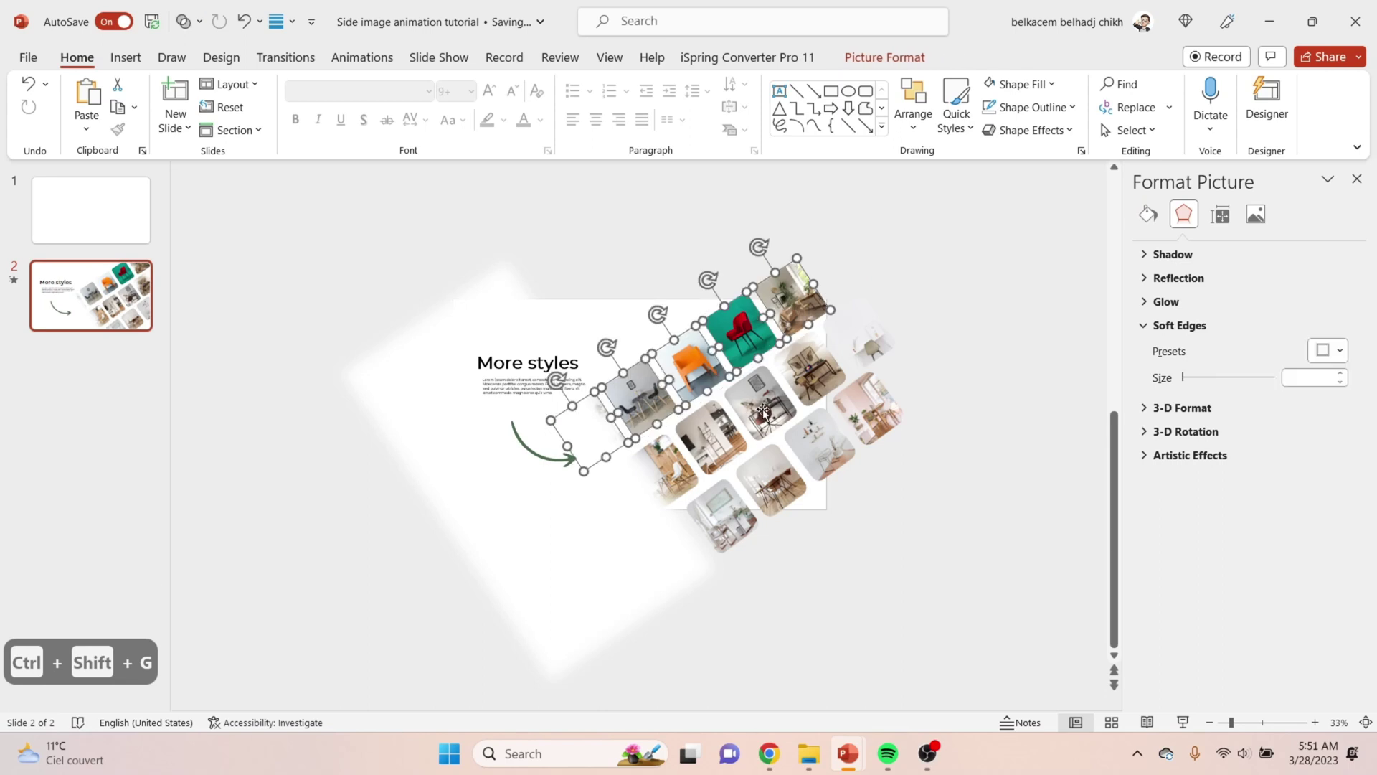
left_click(765, 413)
key("ctrl+shift+g")
left_click(815, 457)
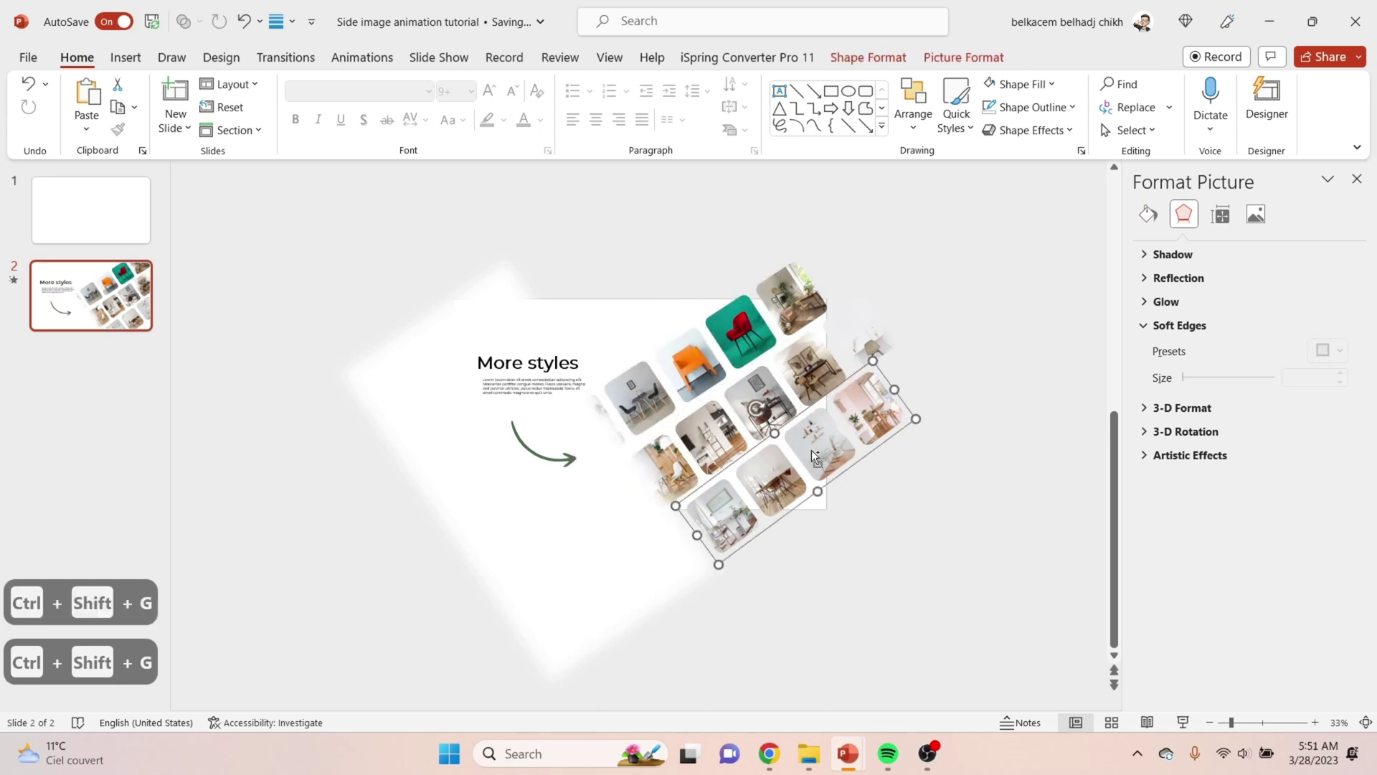
key("ctrl+shift+g")
left_click(885, 502)
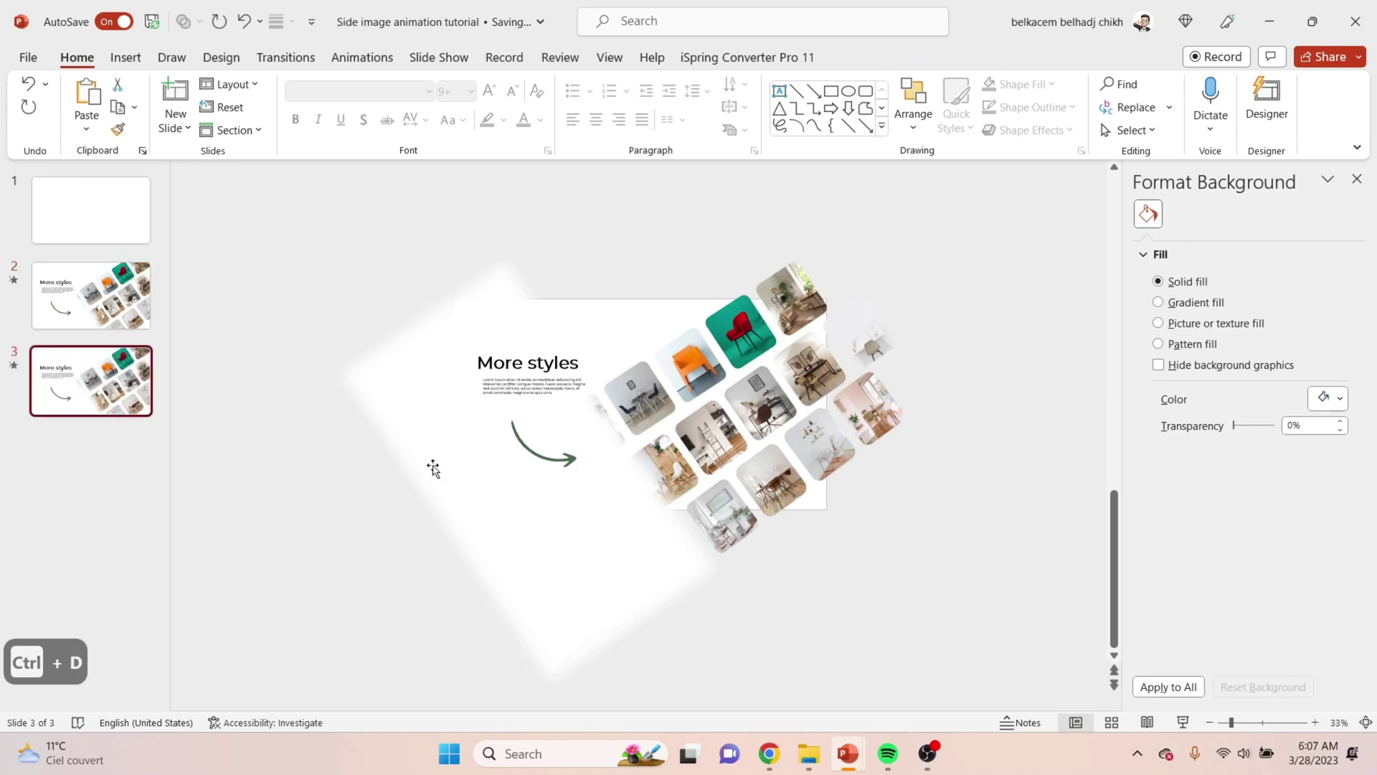
On the third slide, move the white soft-edged shape, the heading with paragraph, and the arrow off the left side
left_click(518, 500)
left_click_drag(614, 524, 361, 565)
left_click(608, 356)
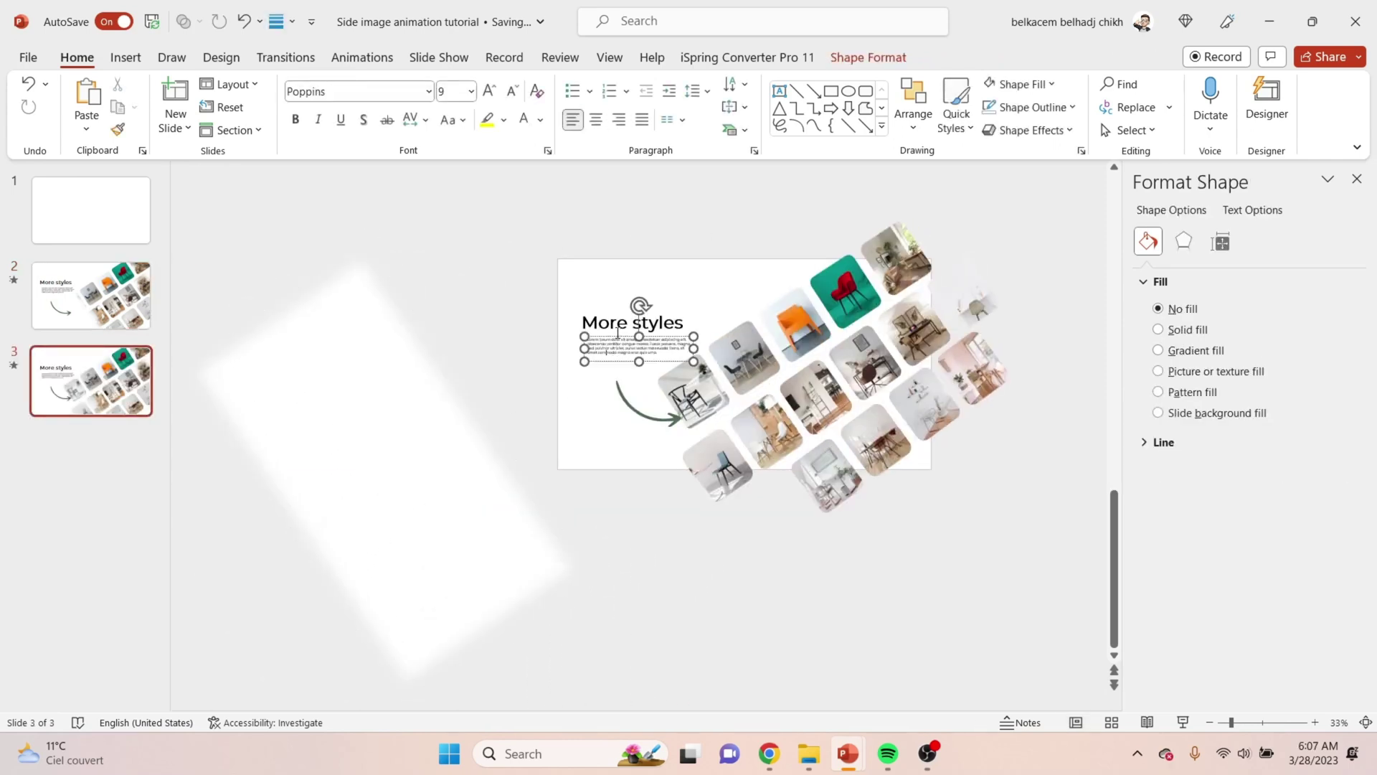
left_click(617, 335, "shift")
left_click_drag(624, 337, 360, 340)
left_click(654, 419)
left_click_drag(655, 416, 405, 460)
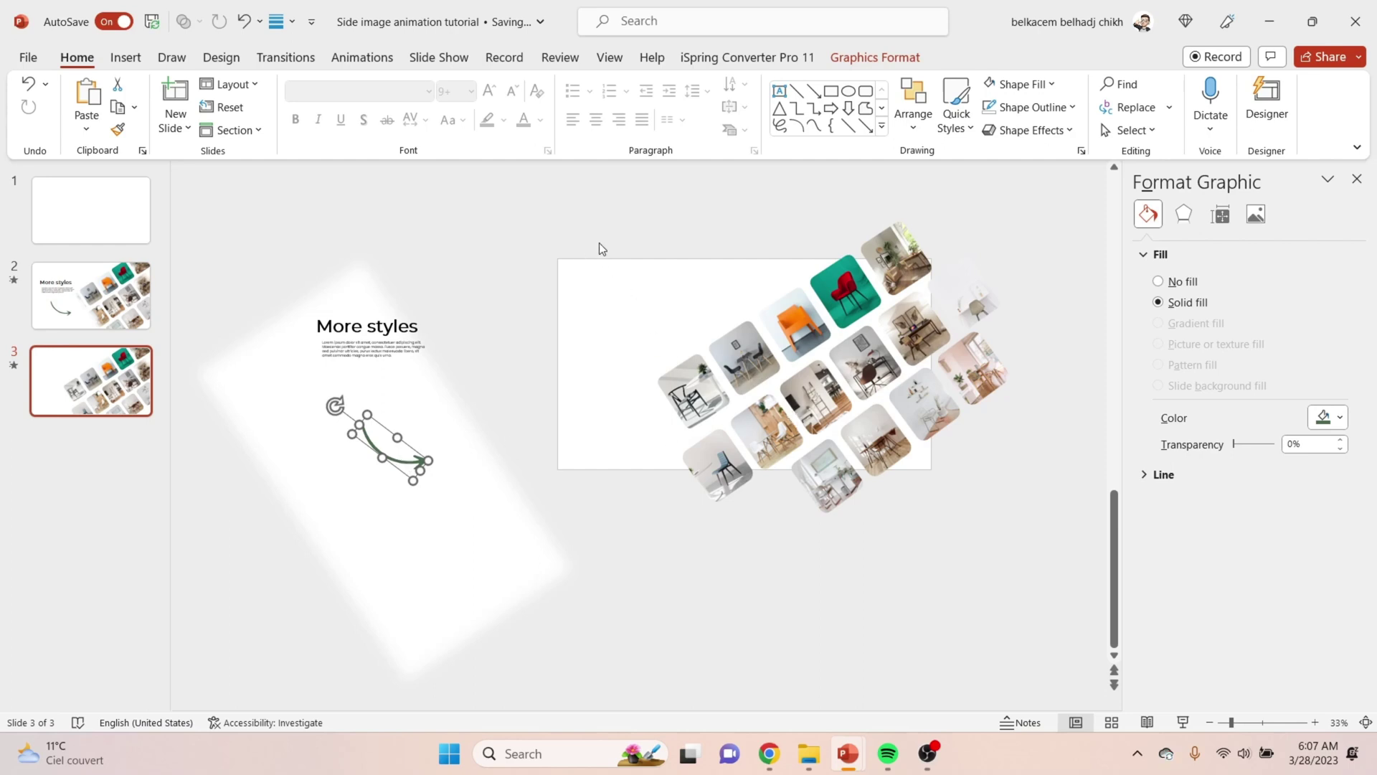
Move the five photos of the top row together off the third slide beyond its upper-left corner
left_click(692, 398)
left_click(739, 363, "shift")
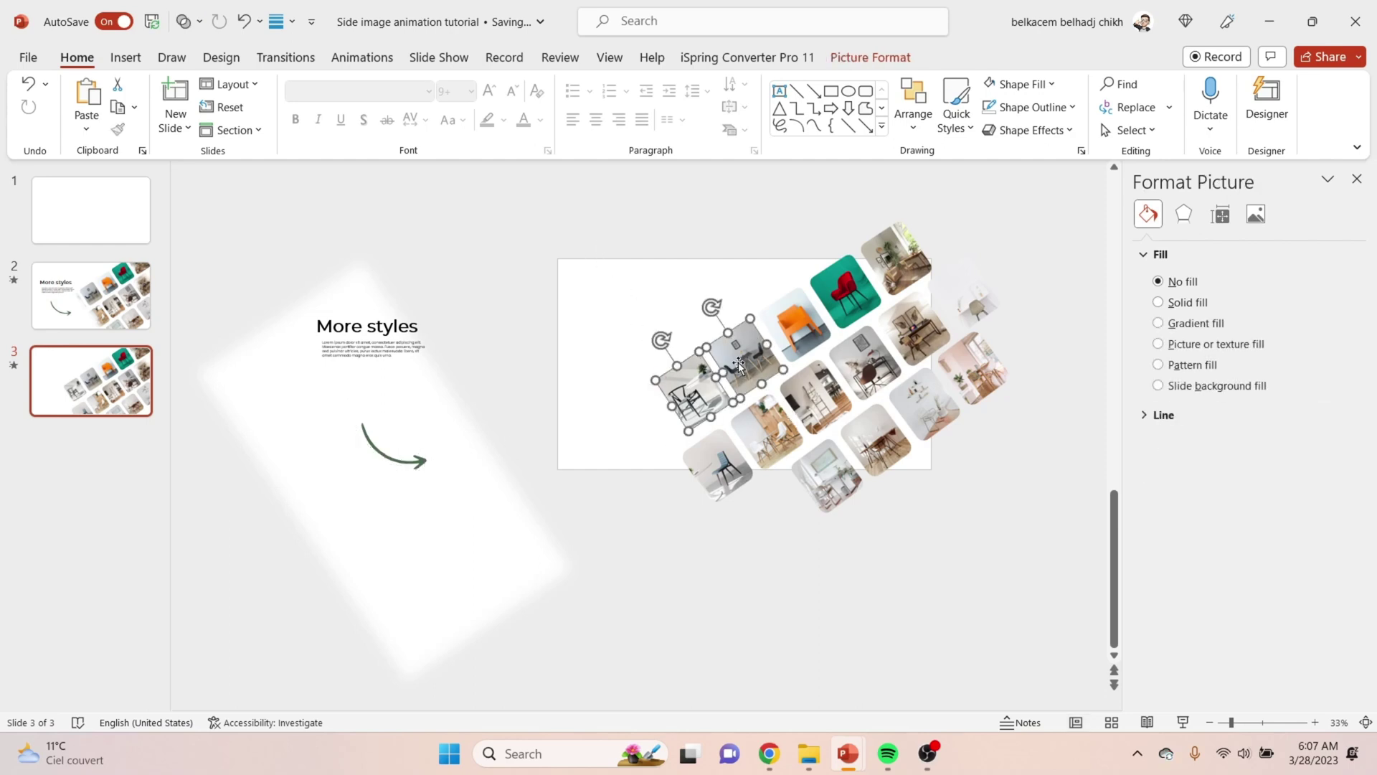
left_click(781, 328, "shift")
left_click(838, 297, "shift")
left_click(882, 279, "shift")
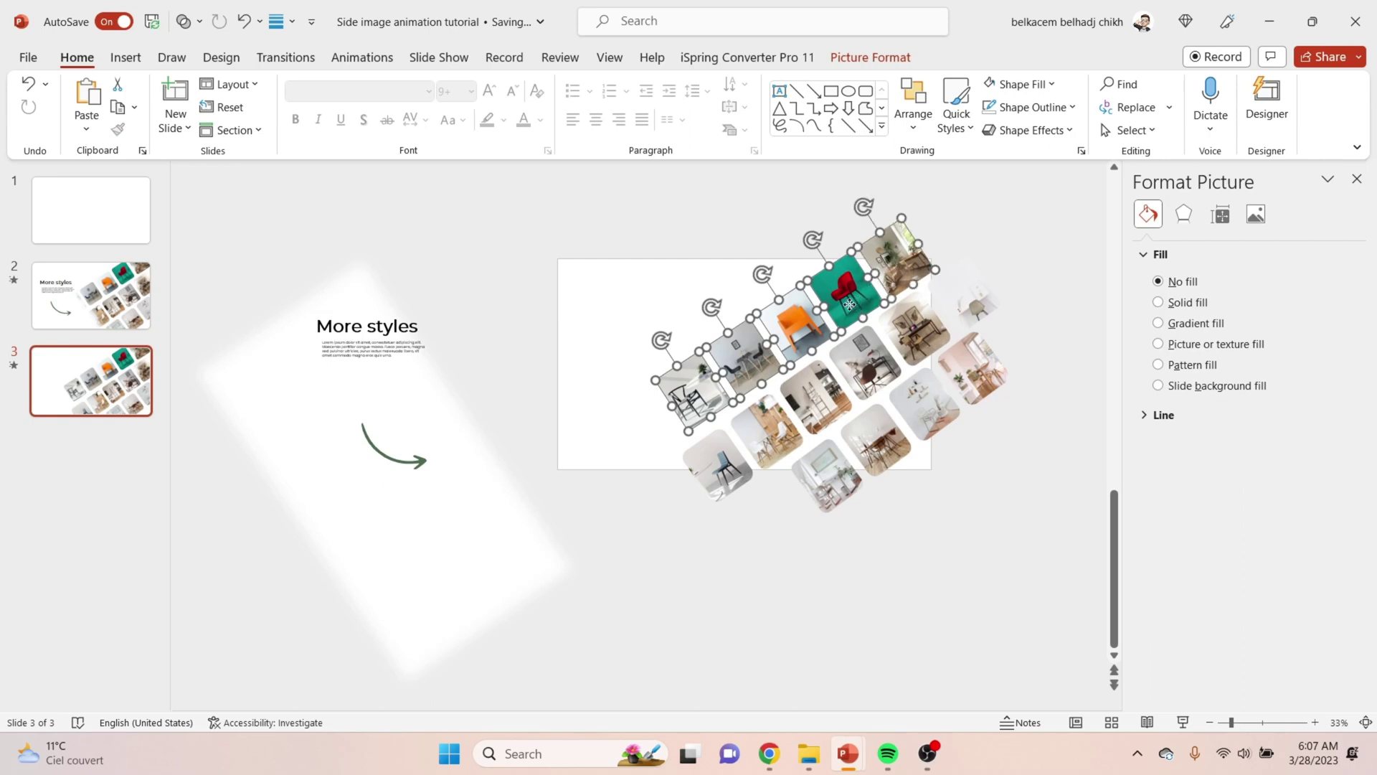
left_click_drag(849, 304, 607, 176)
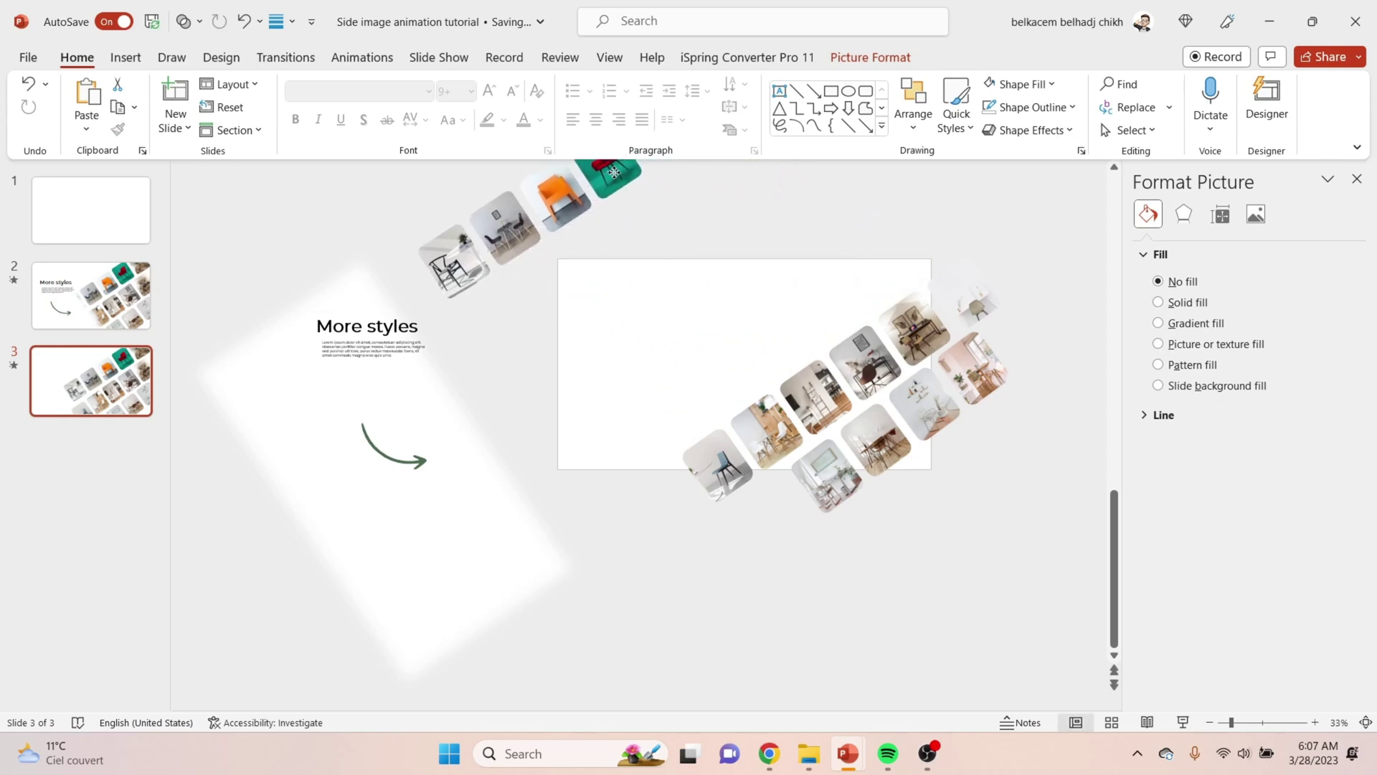
Move the four photos of the bottom row together off the third slide beyond its lower-right corner
left_click(972, 380)
left_click(897, 429, "shift")
left_click(842, 476, "shift")
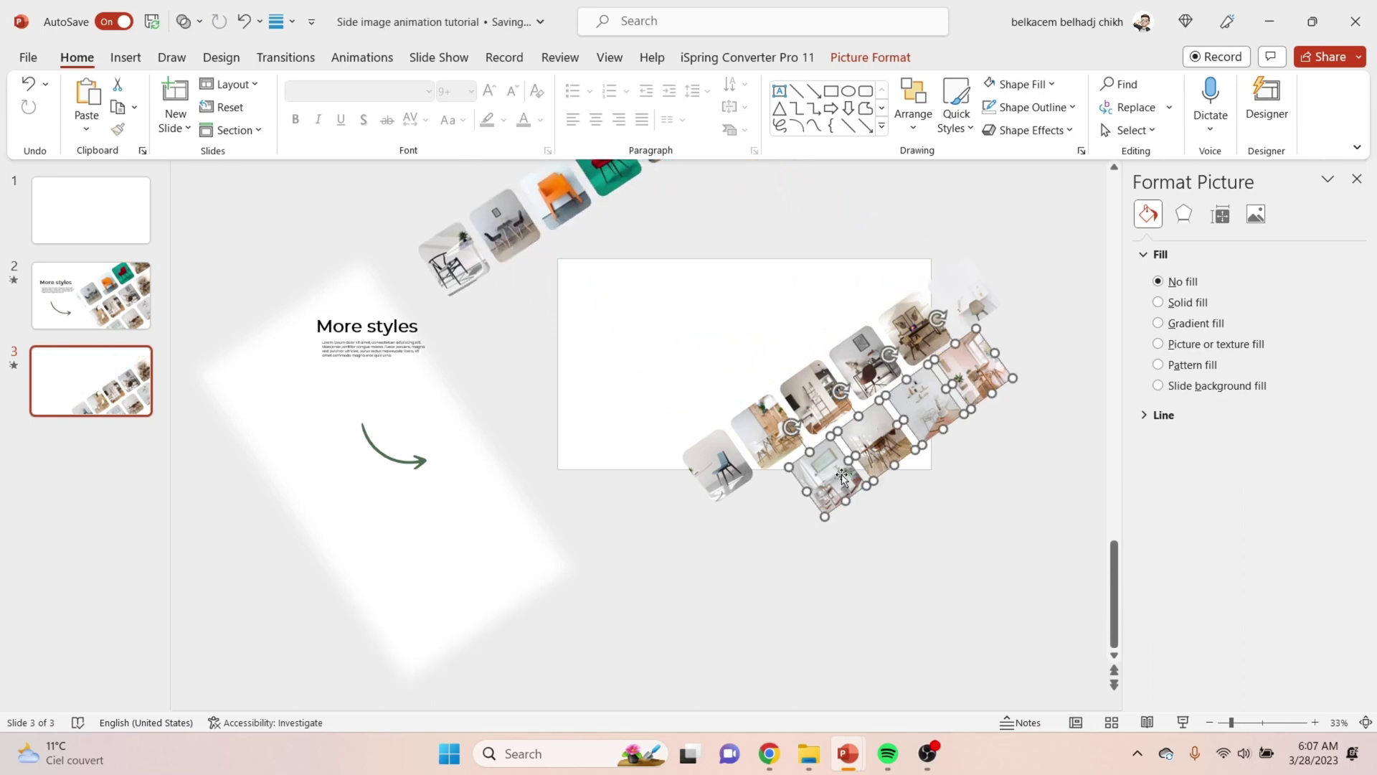
left_click_drag(827, 467, 938, 598)
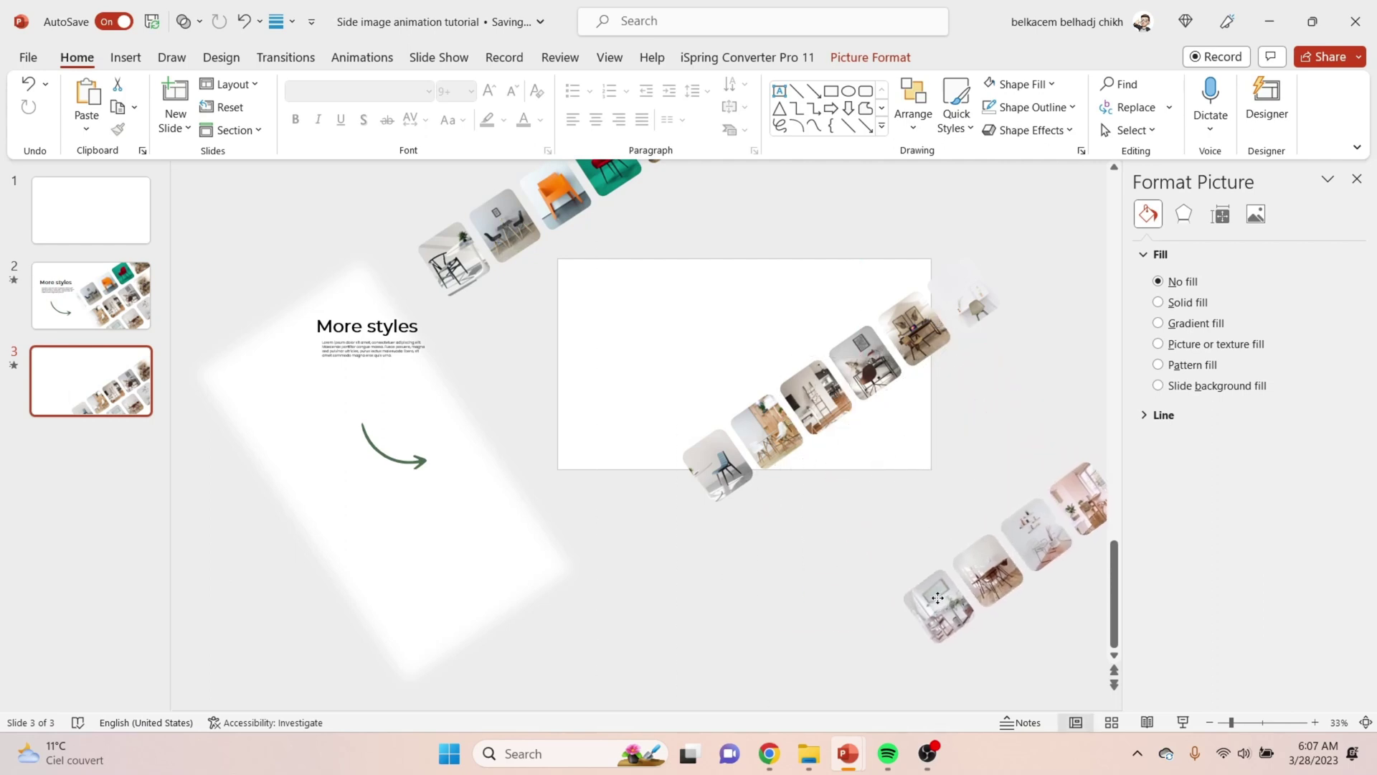
Group the six remaining middle-row photos and rotate the group until the row is horizontal
left_click(940, 389)
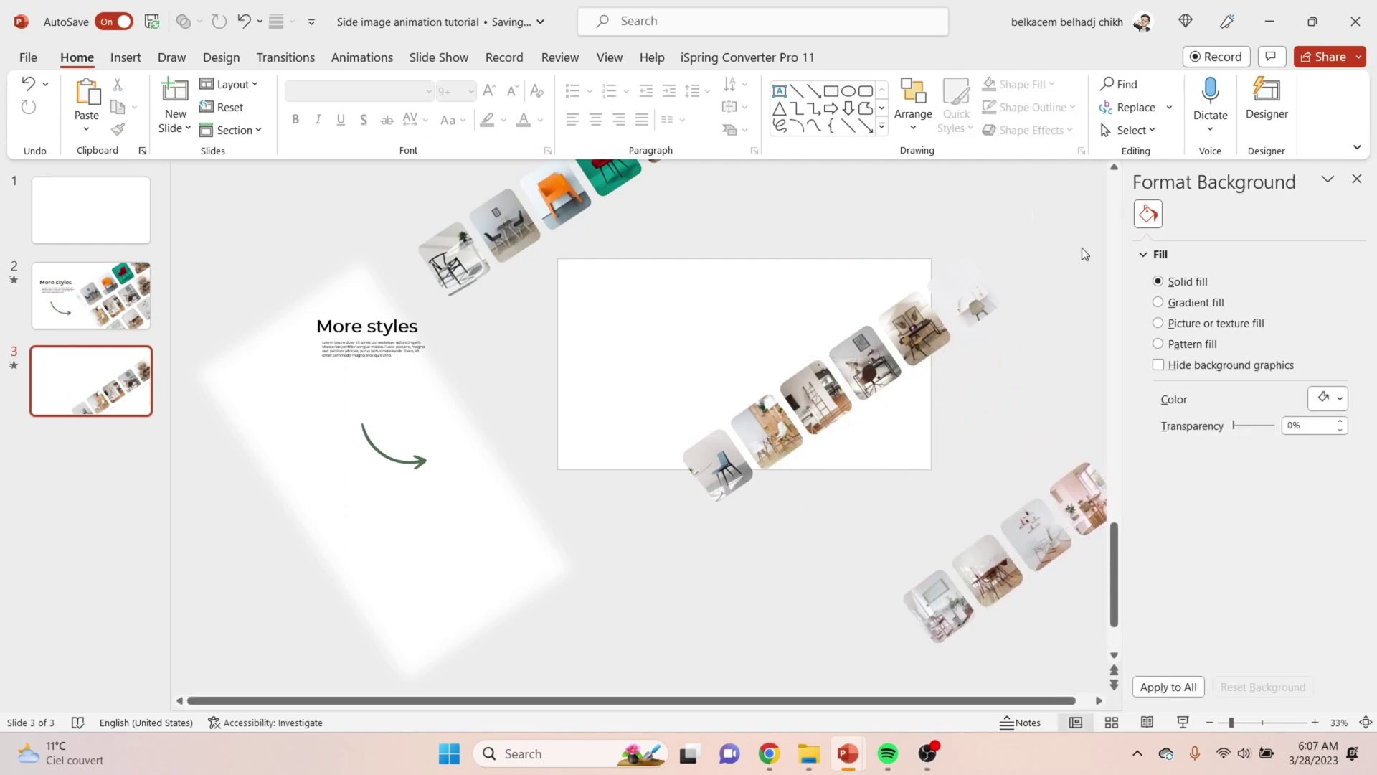
left_click_drag(672, 576, 1023, 221)
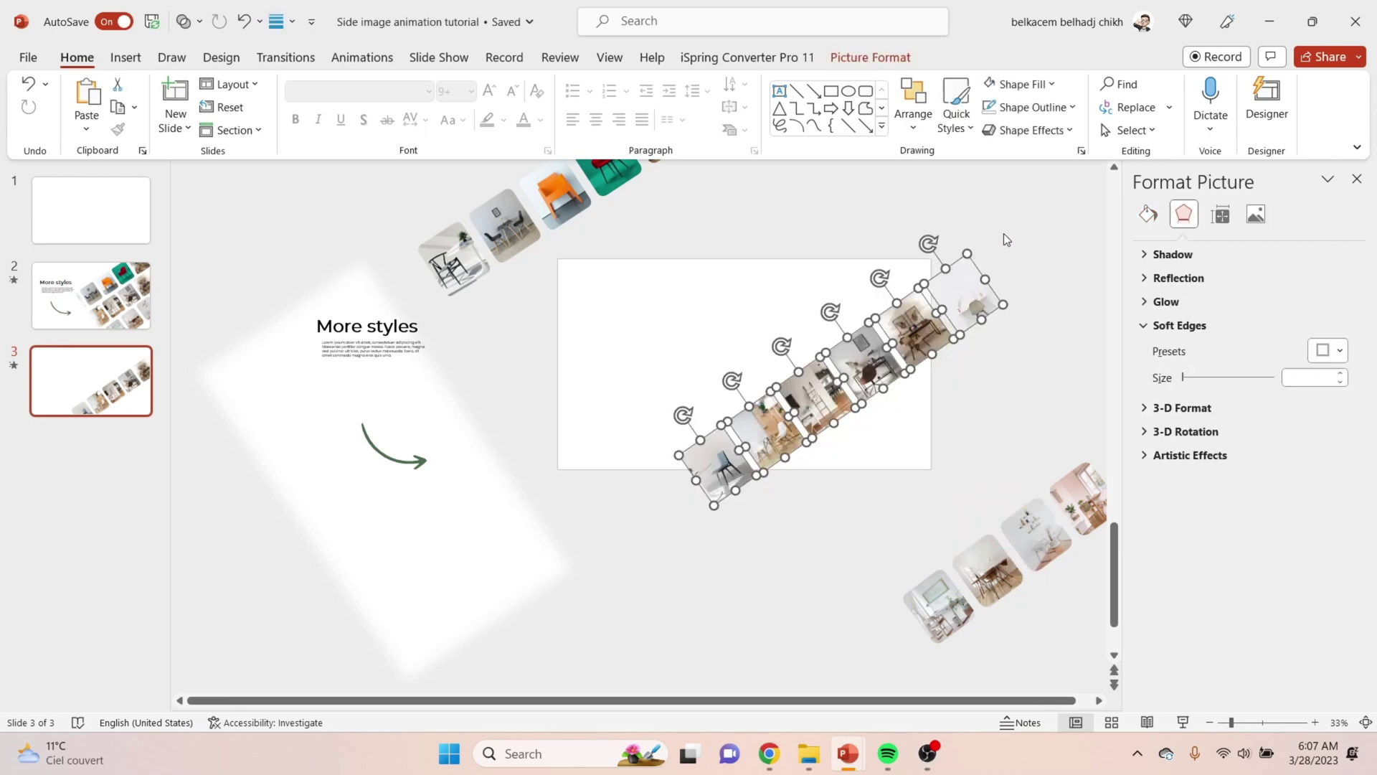
key("ctrl+g")
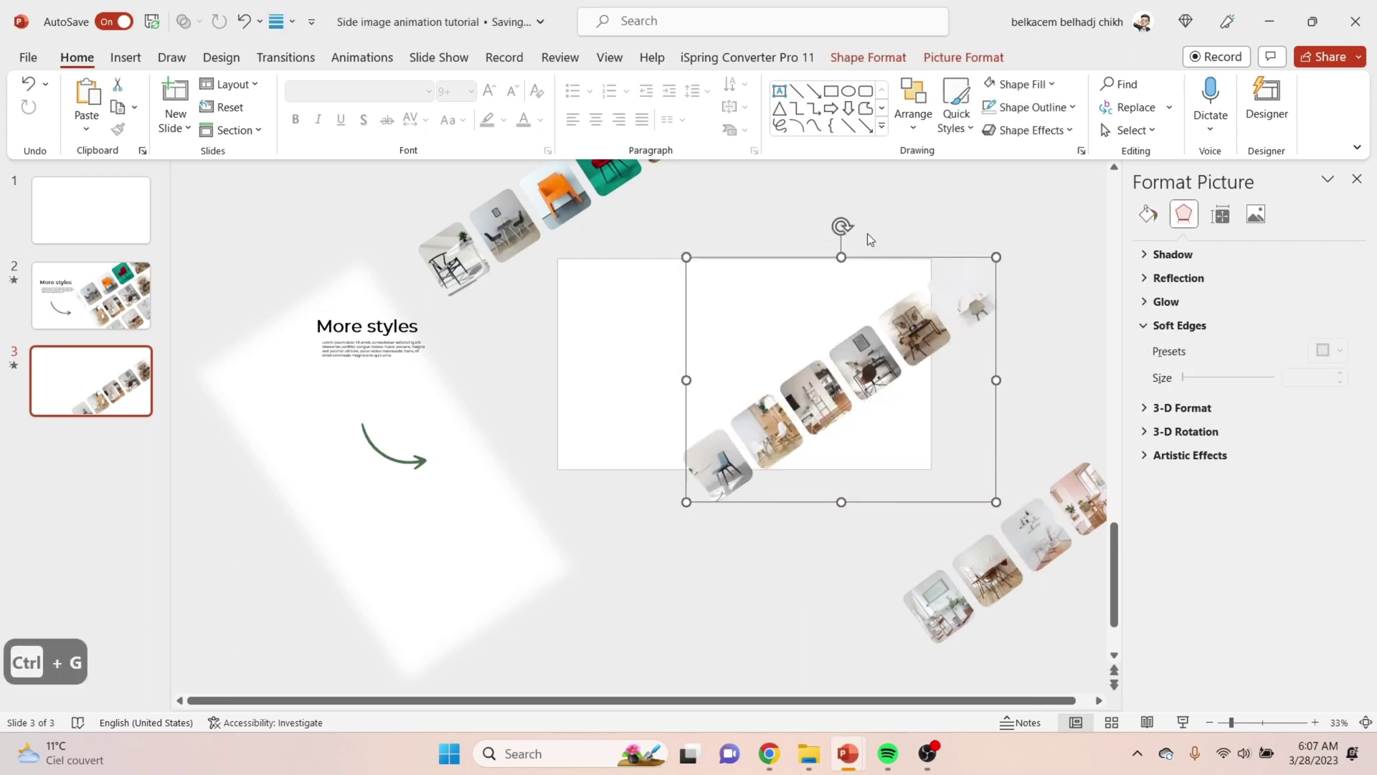
left_click_drag(845, 226, 929, 250)
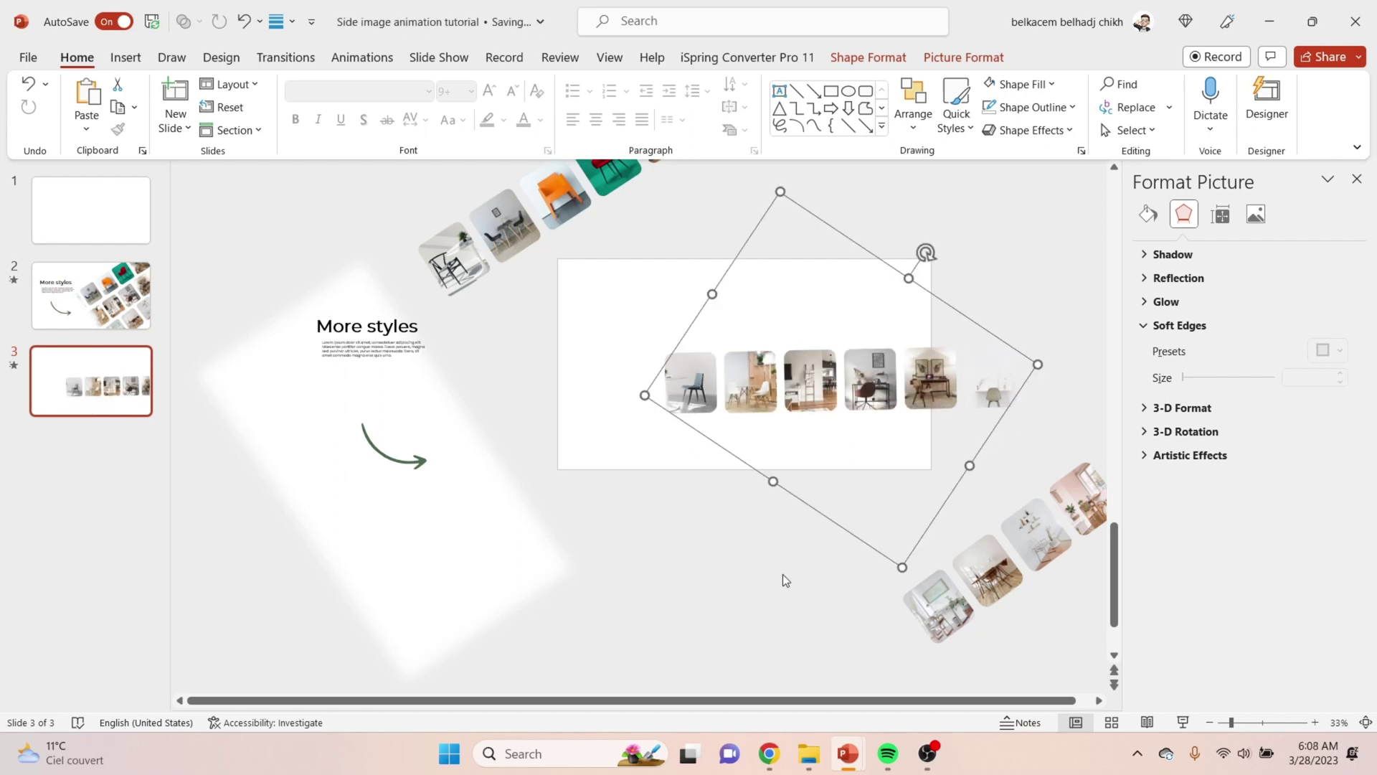
Shift the horizontal photo row left across the slide and ungroup it into separate pictures
left_click_drag(848, 531, 773, 561)
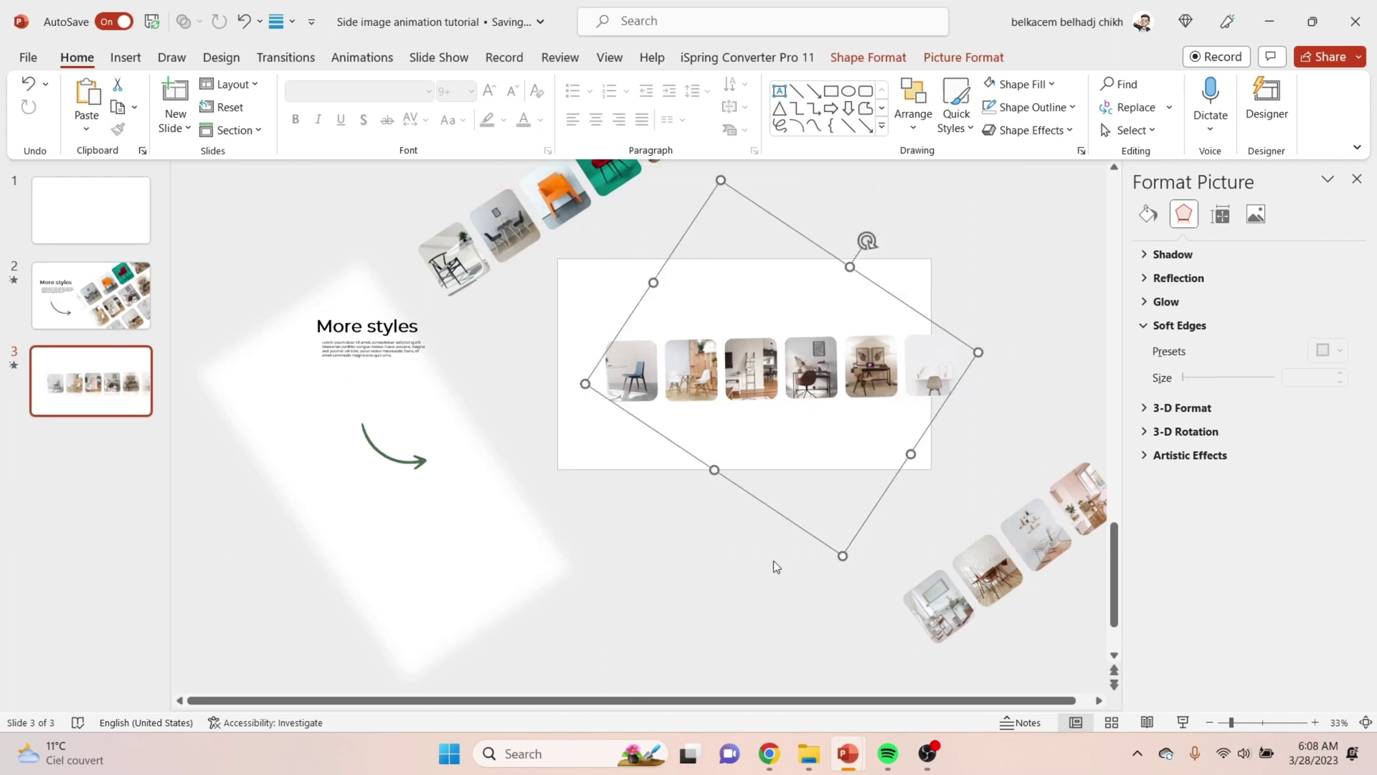
key("ctrl+shift+g")
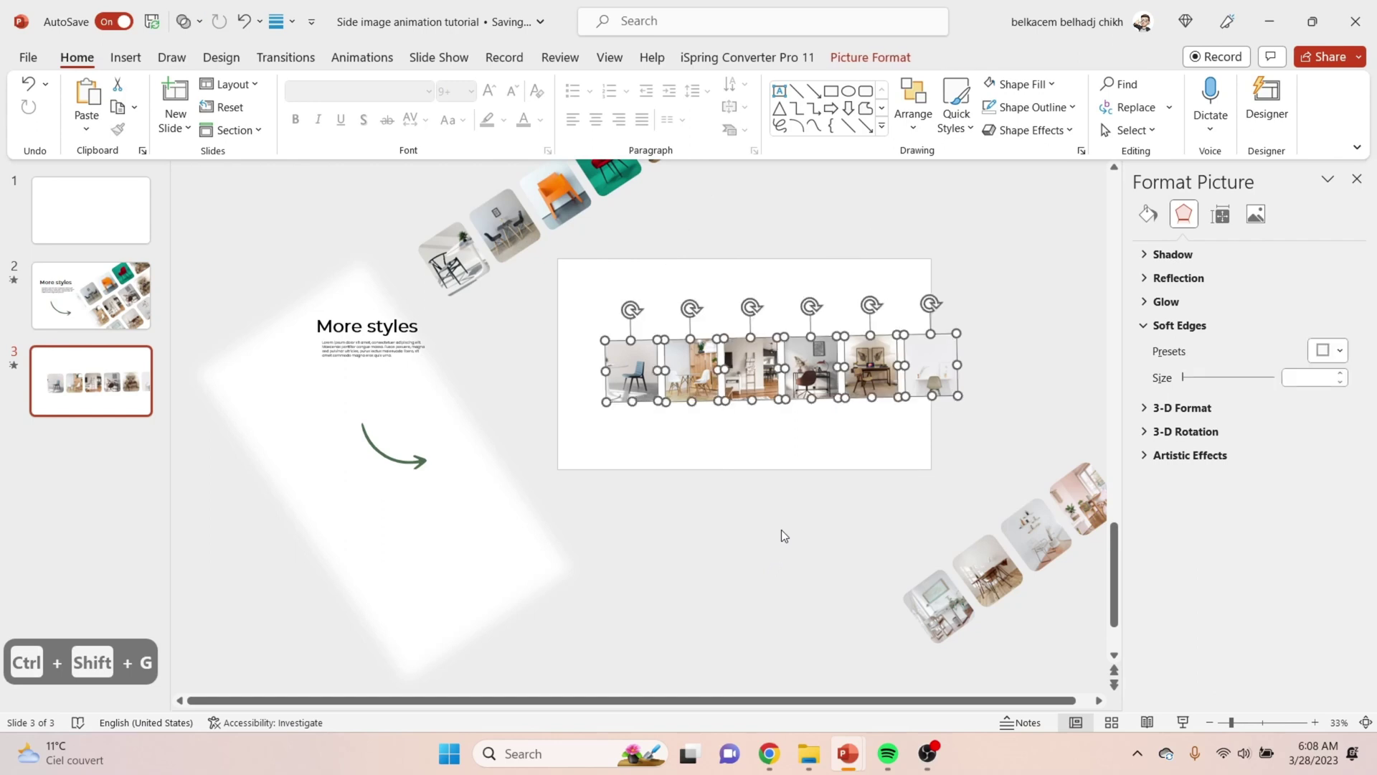
left_click(715, 457)
Move the five photos beside the blue chair to the right, leaving the chair photo in place
left_click(691, 369)
left_click(632, 373, "shift")
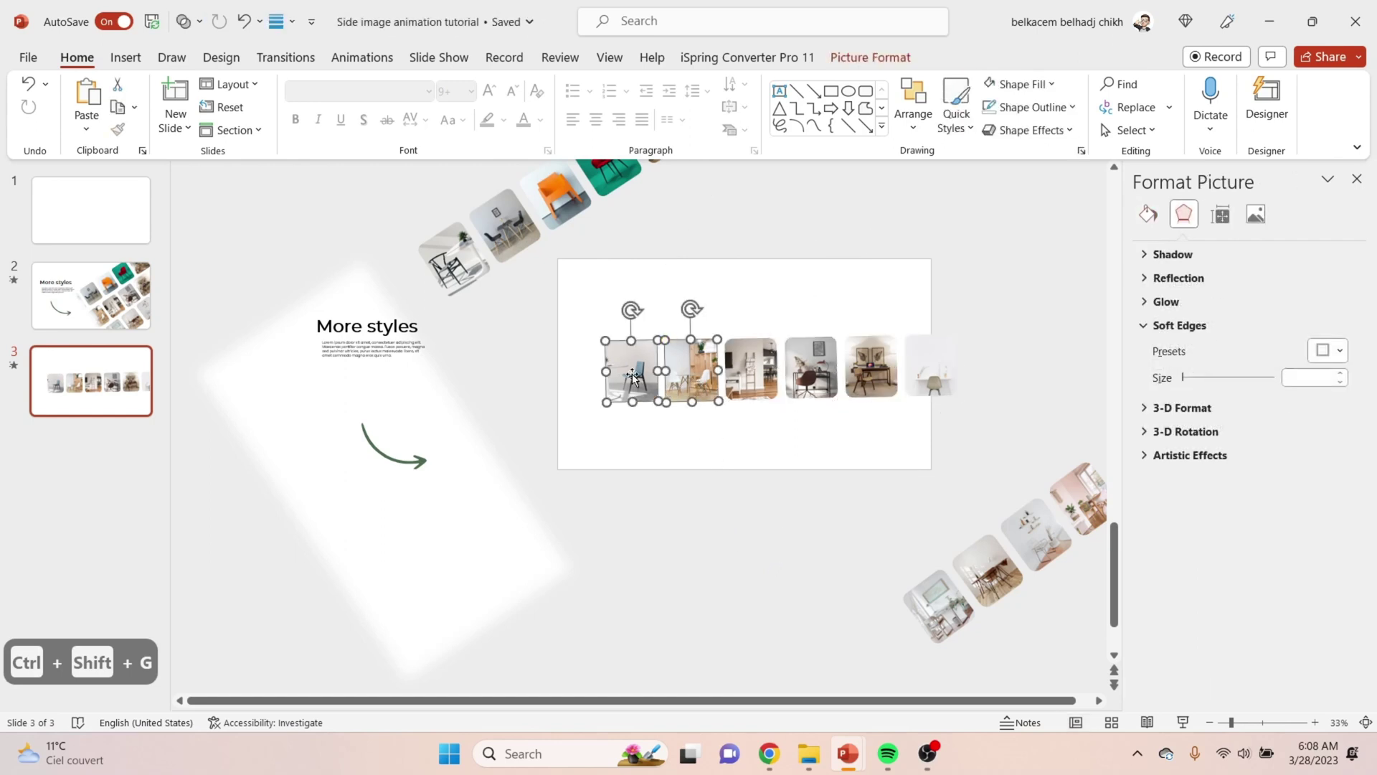
left_click(762, 380, "shift")
left_click(815, 373, "shift")
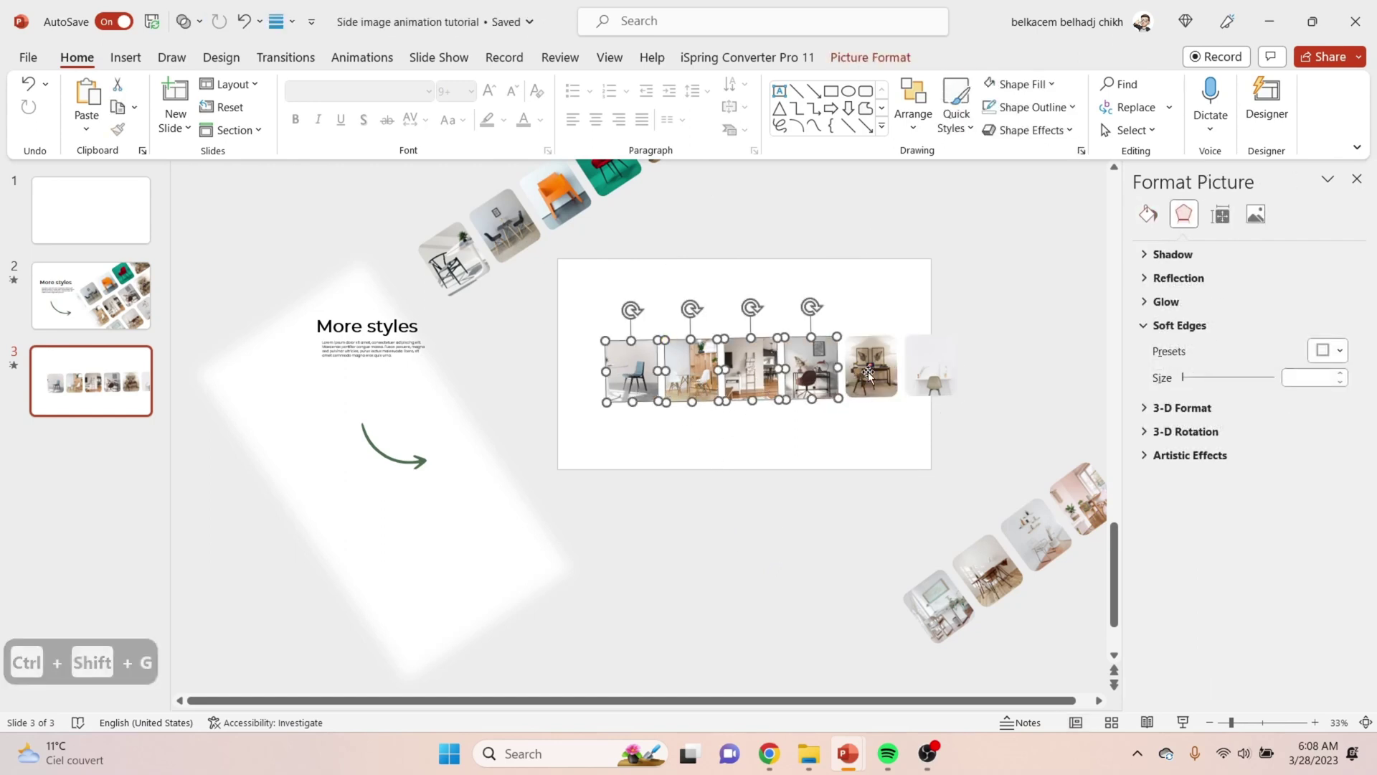
left_click(870, 376, "shift")
left_click(924, 374, "shift")
left_click_drag(877, 388, 994, 385)
Enlarge the blue chair photo to nearly the slide's height and place it at the slide's left side
left_click(830, 540)
left_click_drag(775, 399, 657, 409)
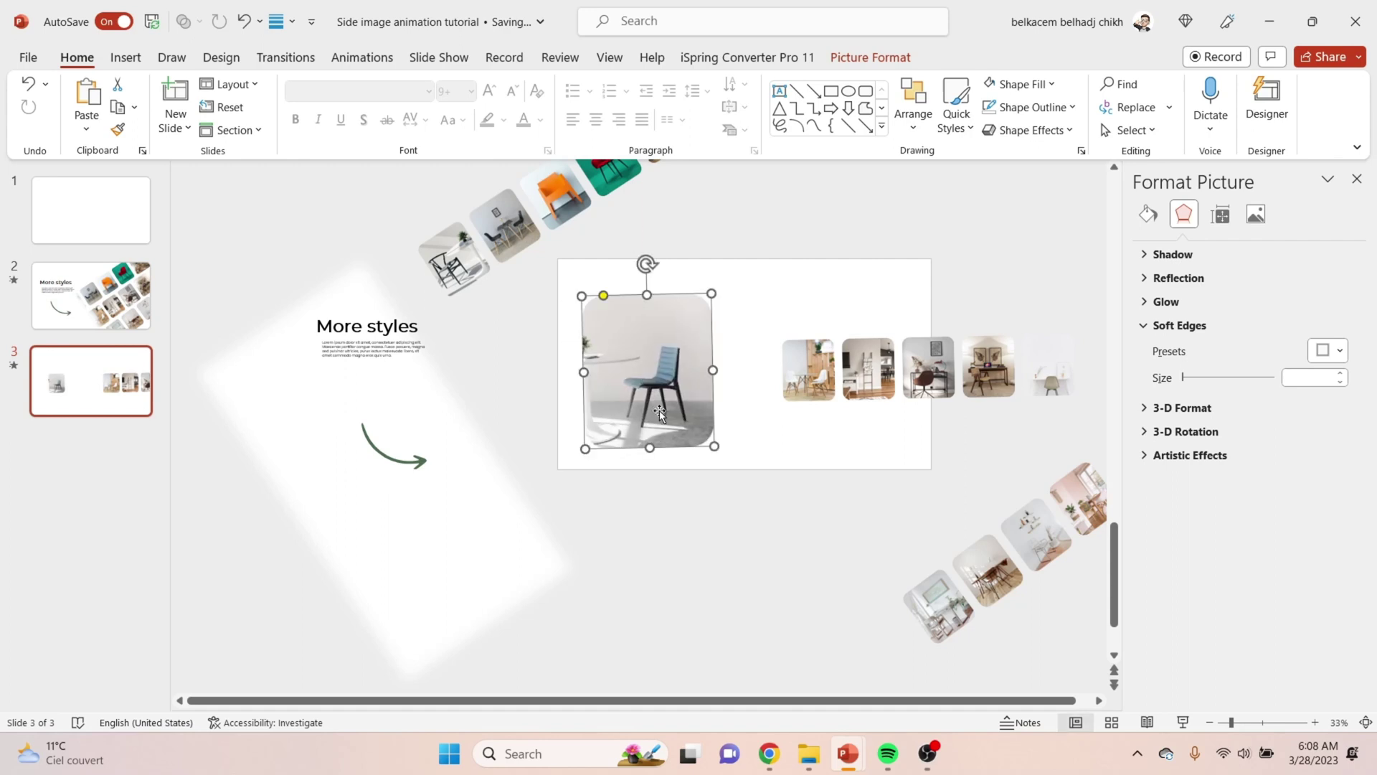
left_click(816, 501)
Shift the five small photos together to the left, closer to the enlarged blue chair photo
left_click(808, 369)
left_click(864, 385, "shift")
left_click(927, 380, "shift")
left_click(988, 380, "shift")
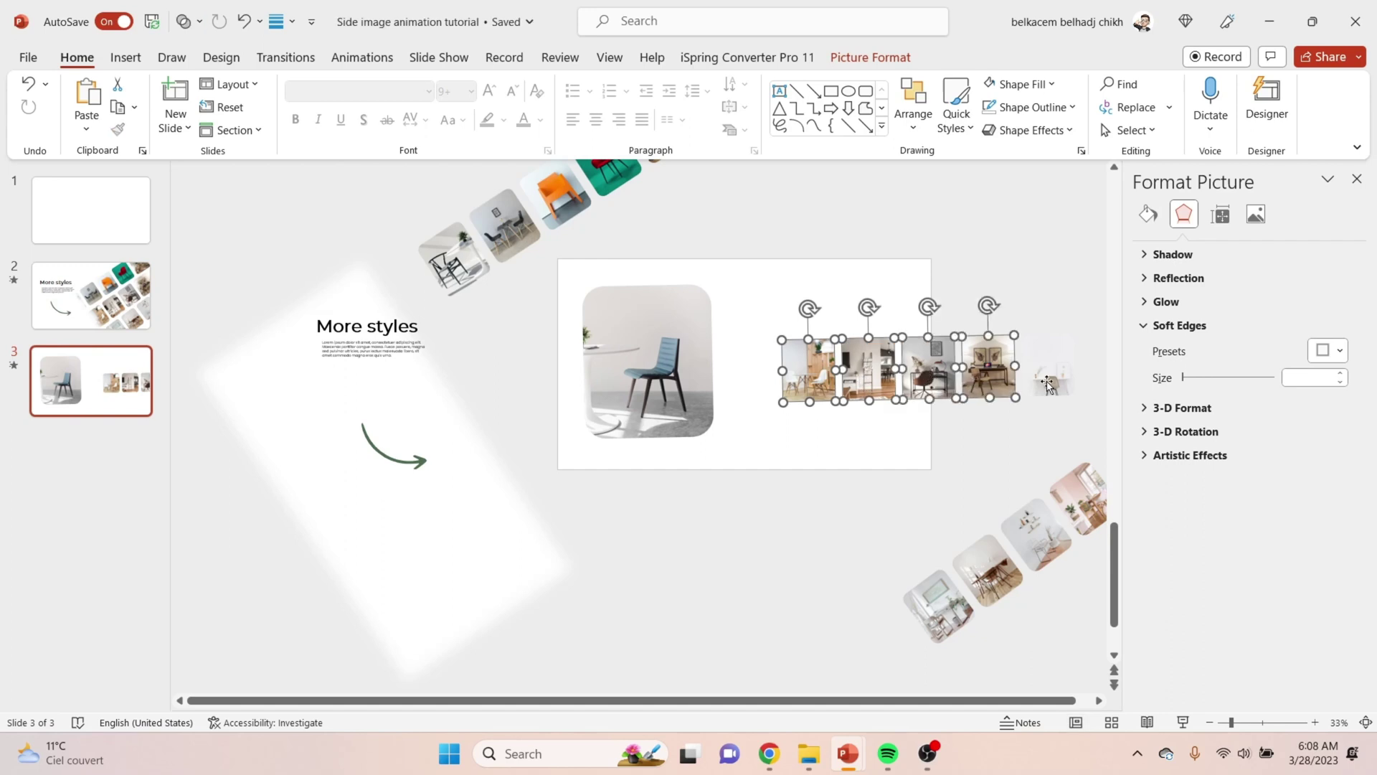
left_click(1051, 380, "shift")
left_click_drag(1051, 380, 1014, 385)
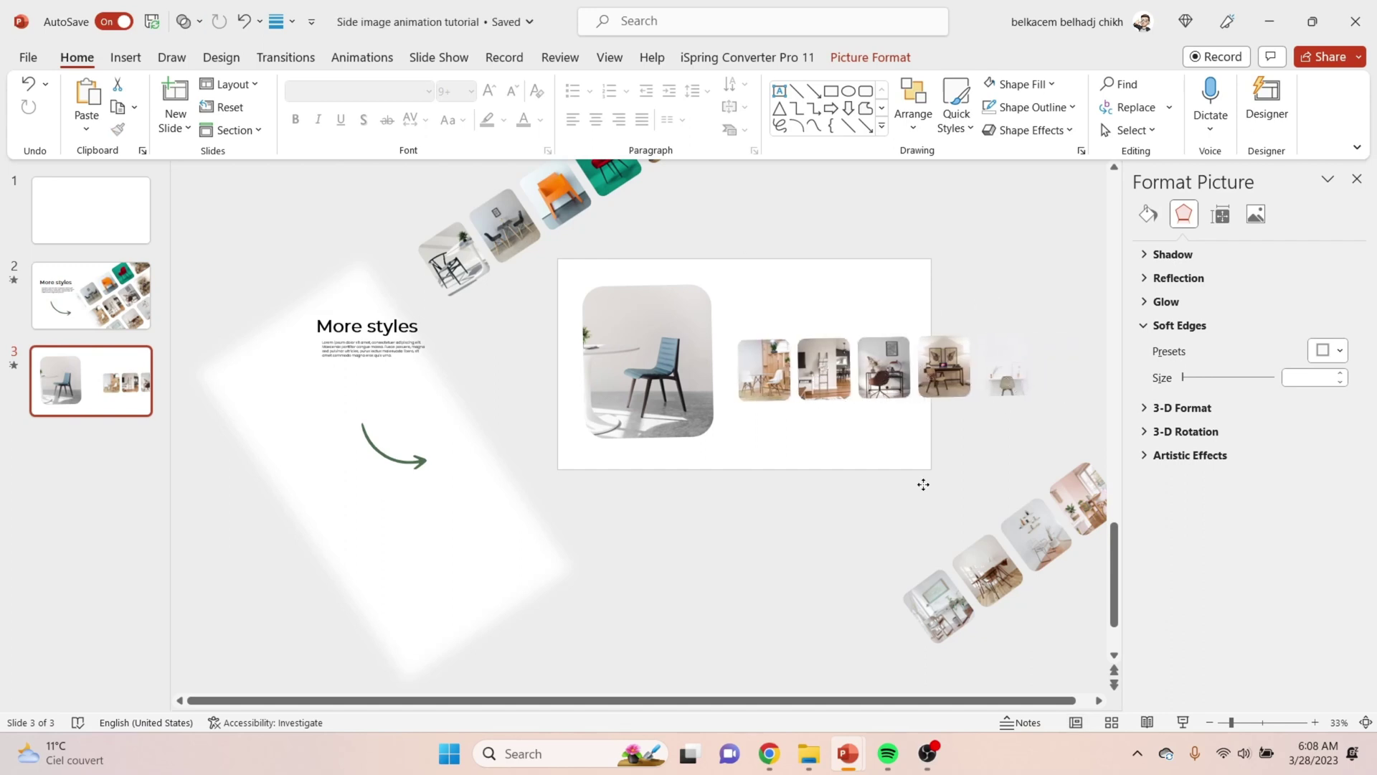
Duplicate slide 3 and delete the enlarged blue chair photo from the copy
left_click(695, 539)
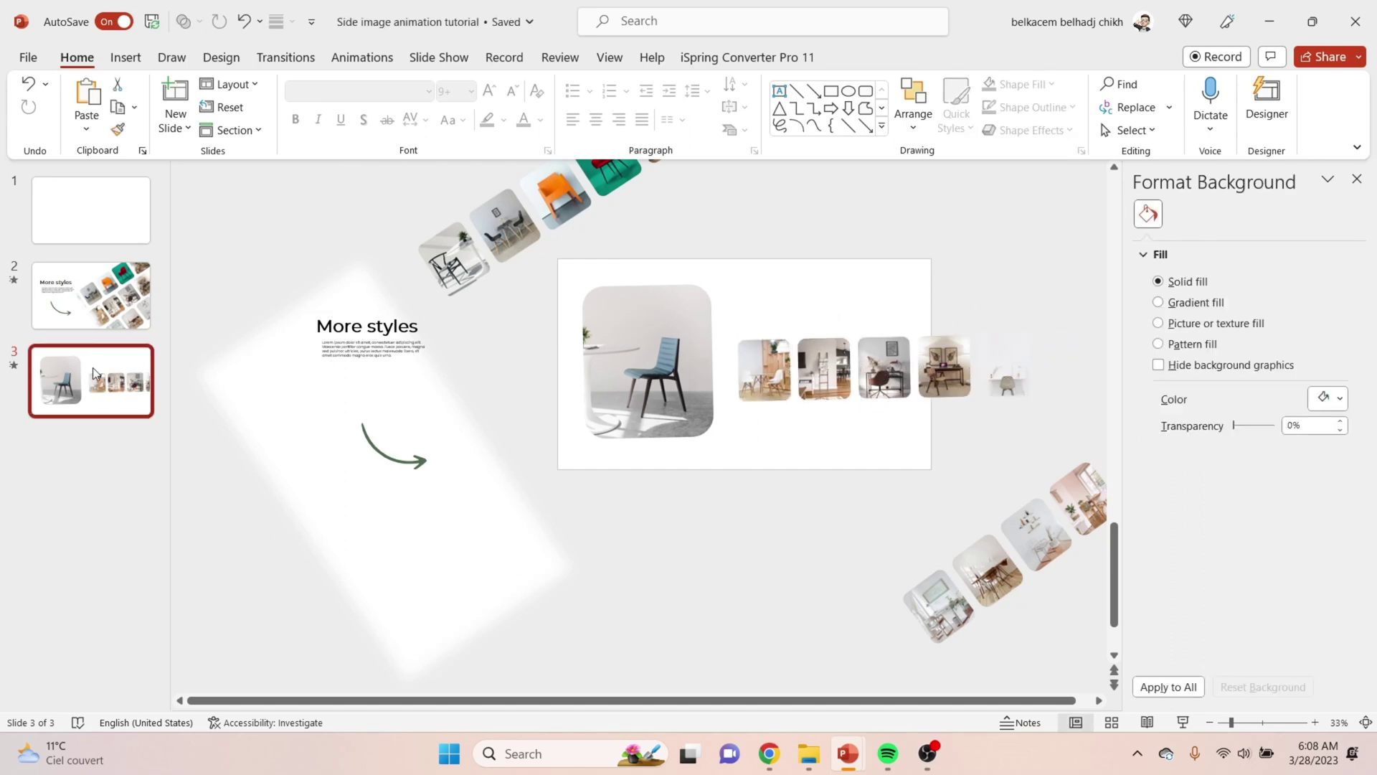
key("ctrl+d")
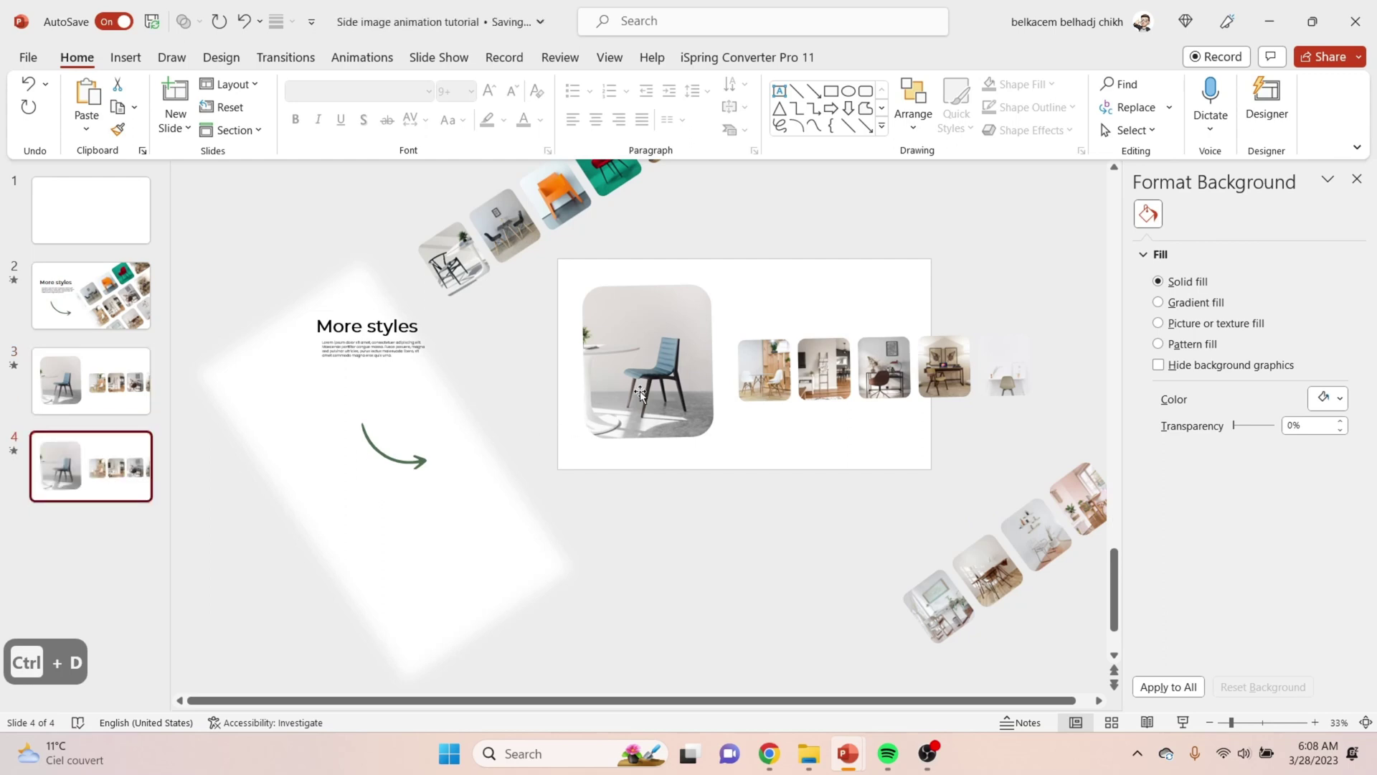
left_click(641, 392)
key("Delete")
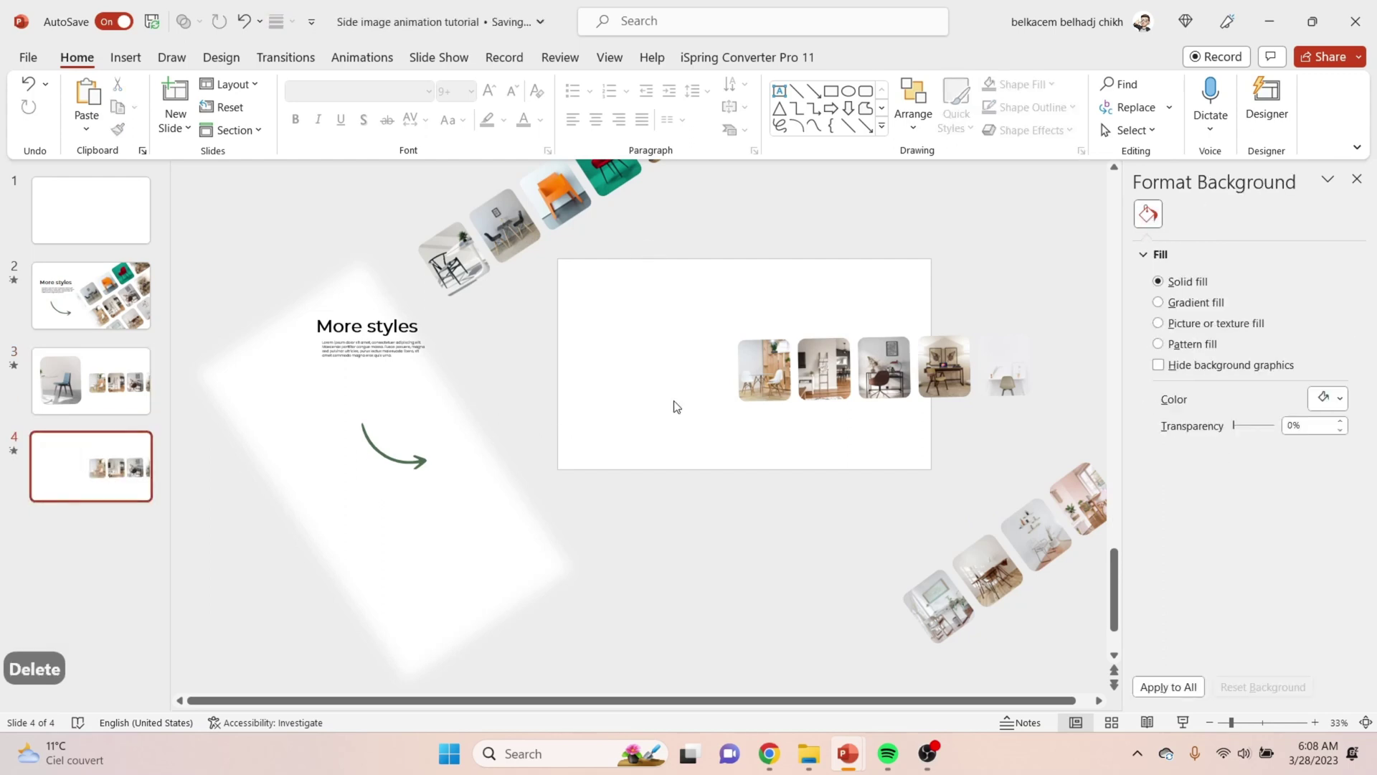
Shift the five small photos on slide 4 together to the left, into the space beside the removed photo
left_click(764, 370)
left_click(824, 368, "shift")
left_click(890, 380, "shift")
left_click(947, 376, "shift")
left_click(1007, 375, "shift")
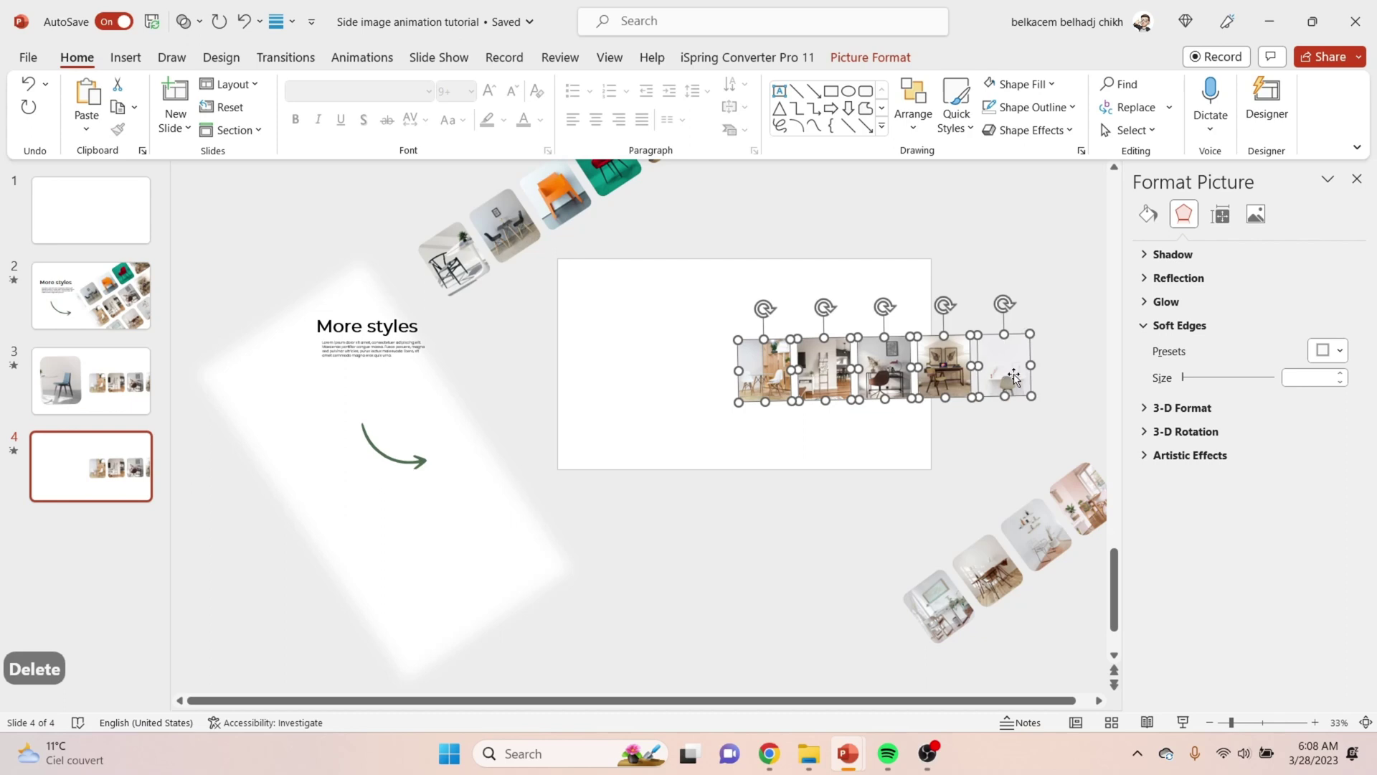
left_click_drag(1017, 376, 957, 381)
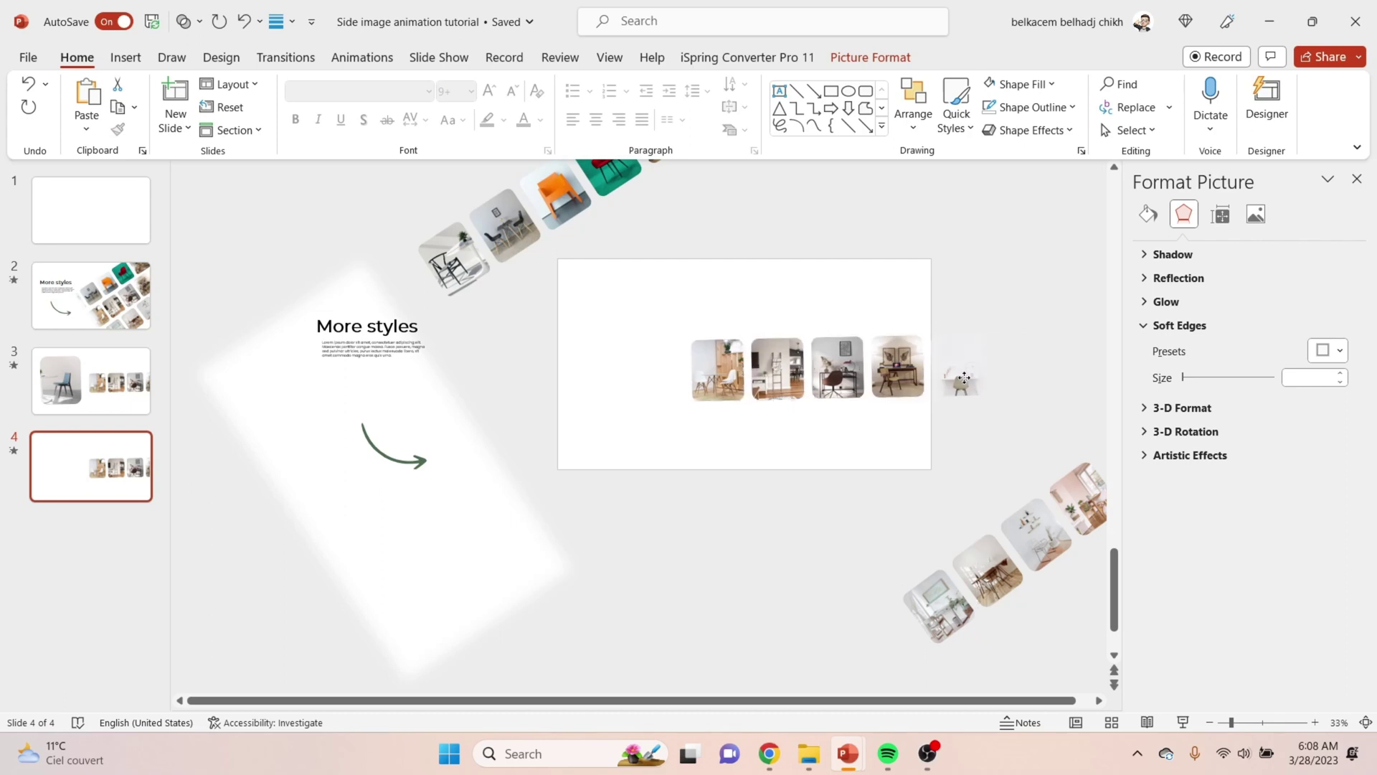
Enlarge the white-chairs dining photo to nearly the slide's height at the slide's left side and nudge the four remaining small photos left
left_click(714, 379)
left_click_drag(714, 379, 715, 450)
left_click(958, 377)
left_click(894, 372, "shift")
left_click(853, 373, "shift")
left_click(784, 366, "shift")
left_click_drag(783, 366, 780, 366)
left_click(610, 517)
Duplicate slide 4 and delete the enlarged white-chairs dining photo from the copy
left_click(92, 459)
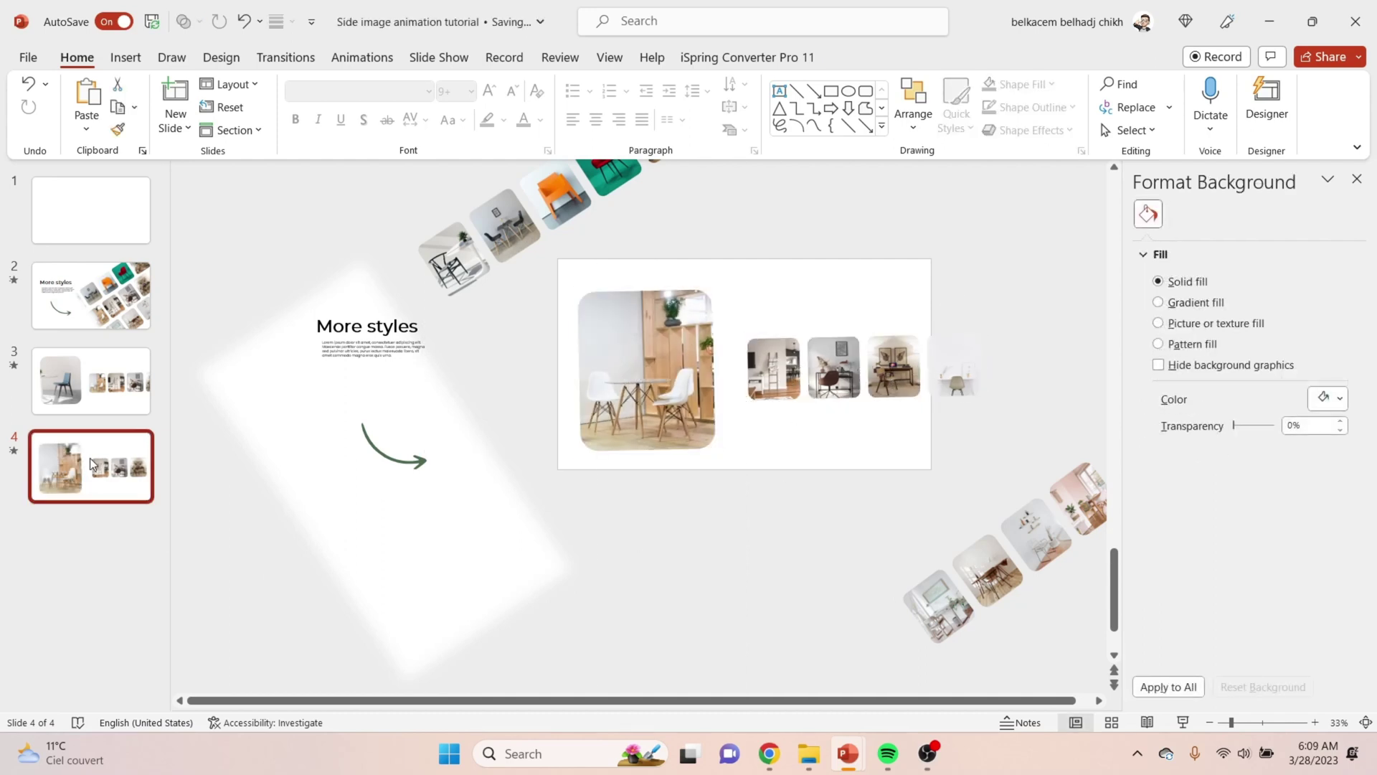
key("ctrl+d")
left_click(669, 425)
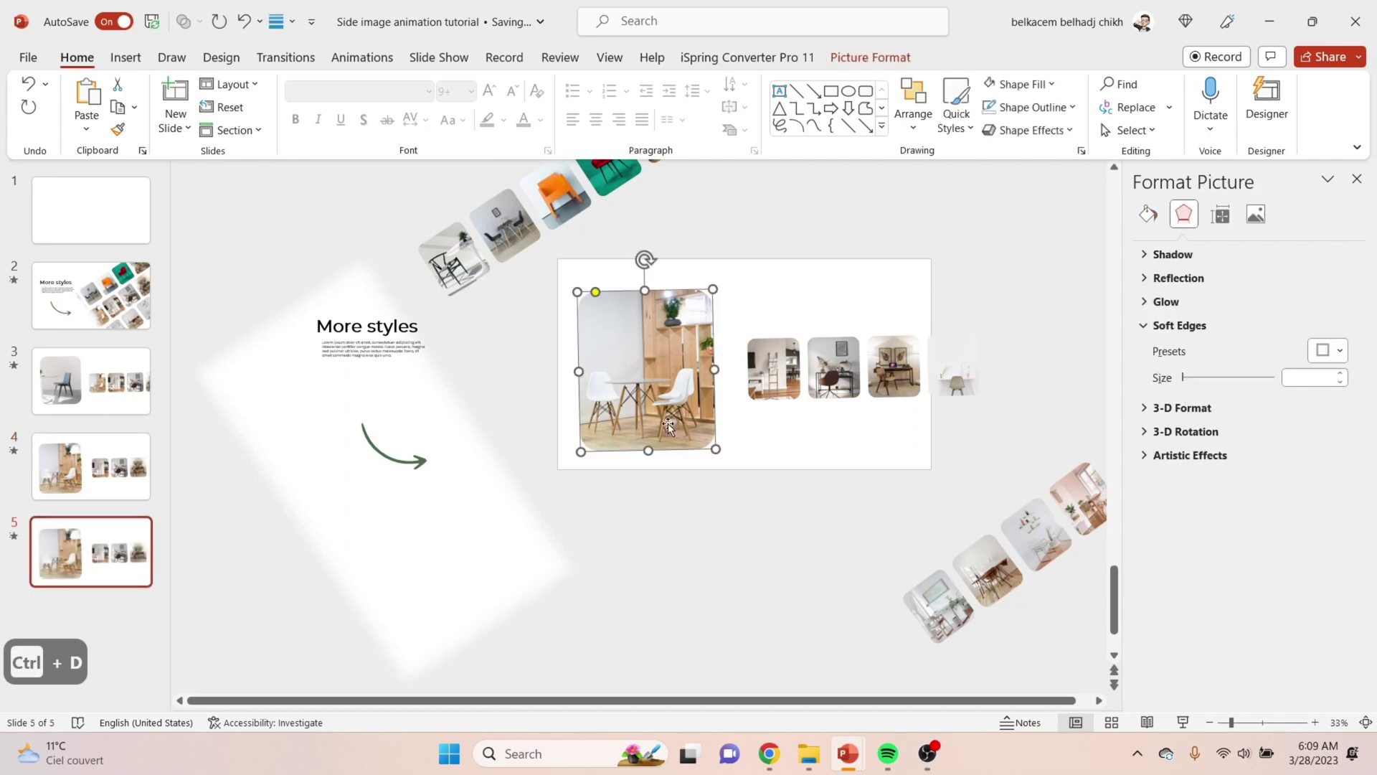
key("Delete")
Shift the four small photos on slide 5 together to the left
left_click(764, 375)
left_click(834, 369, "shift")
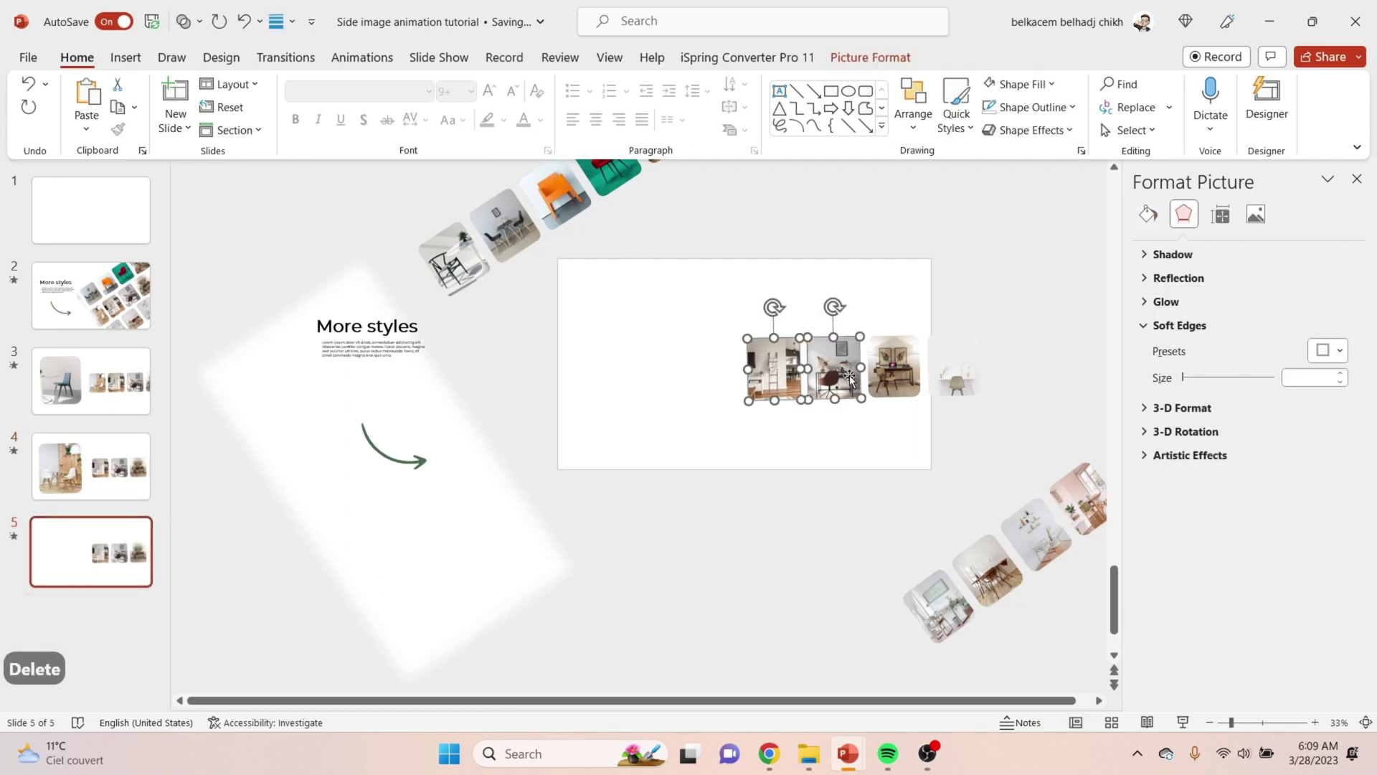
left_click(894, 369, "shift")
left_click(956, 381, "shift")
left_click_drag(956, 381, 883, 384)
Enlarge the ladder photo to nearly the slide's height and place it at the slide's left side
left_click_drag(709, 376, 705, 431)
left_click_drag(674, 387, 686, 388)
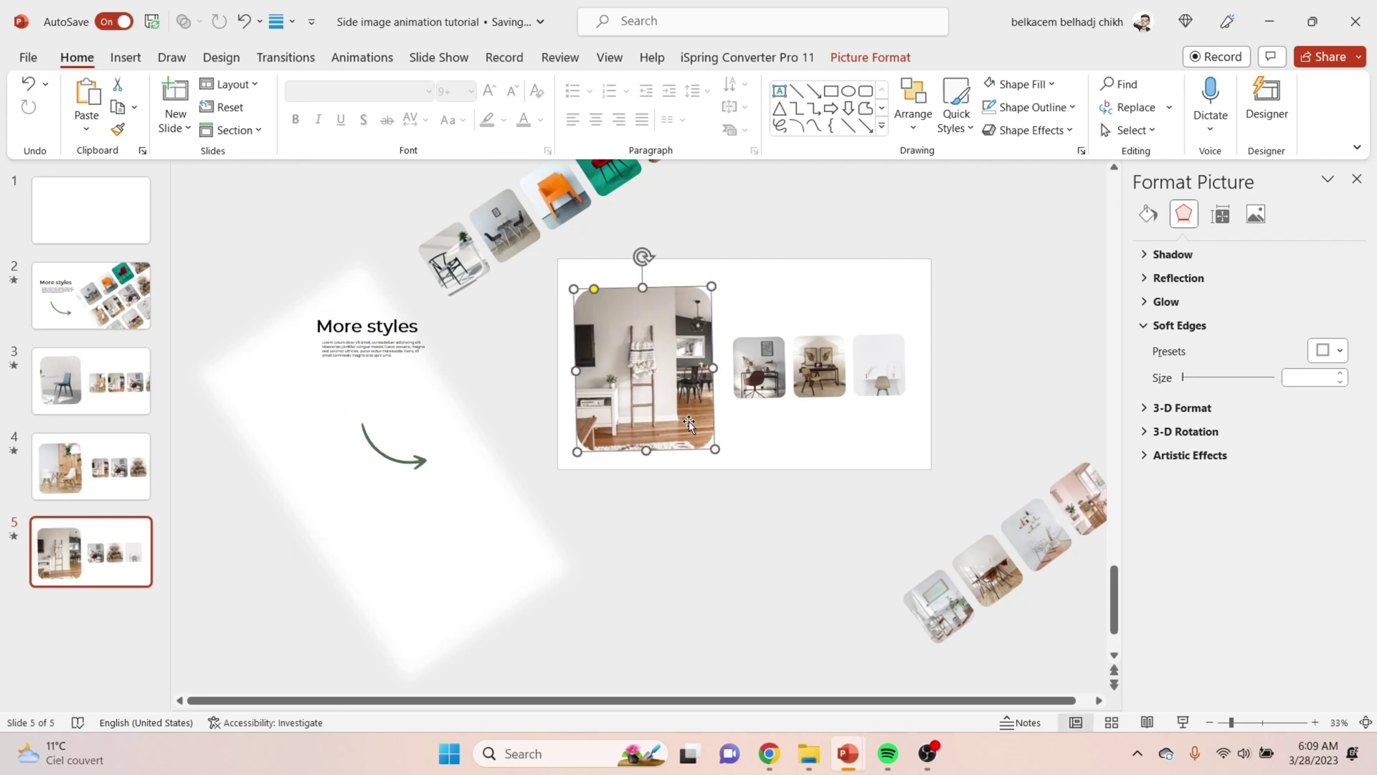
left_click(1008, 378)
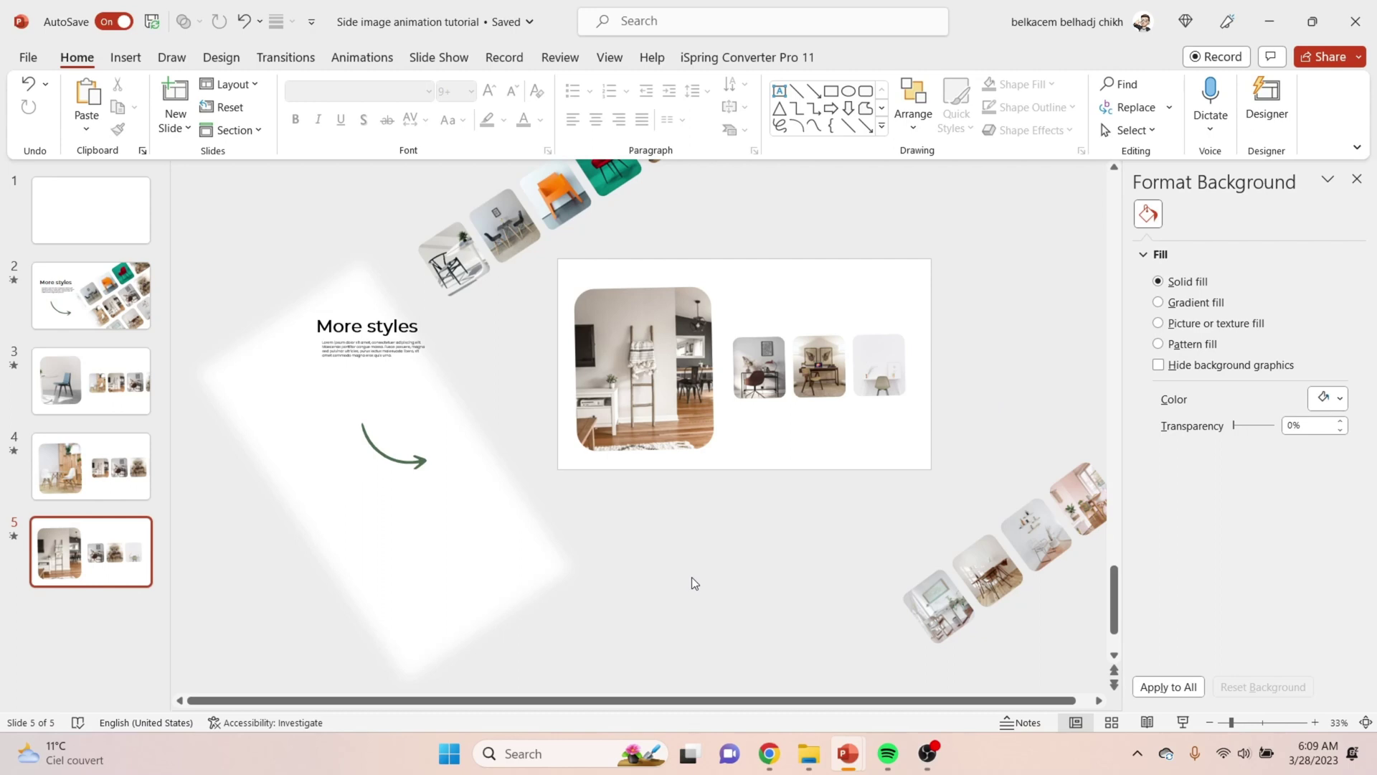
Duplicate slide 5 and delete the enlarged ladder photo and the small photos from the copy
left_click(108, 566)
key("ctrl+d")
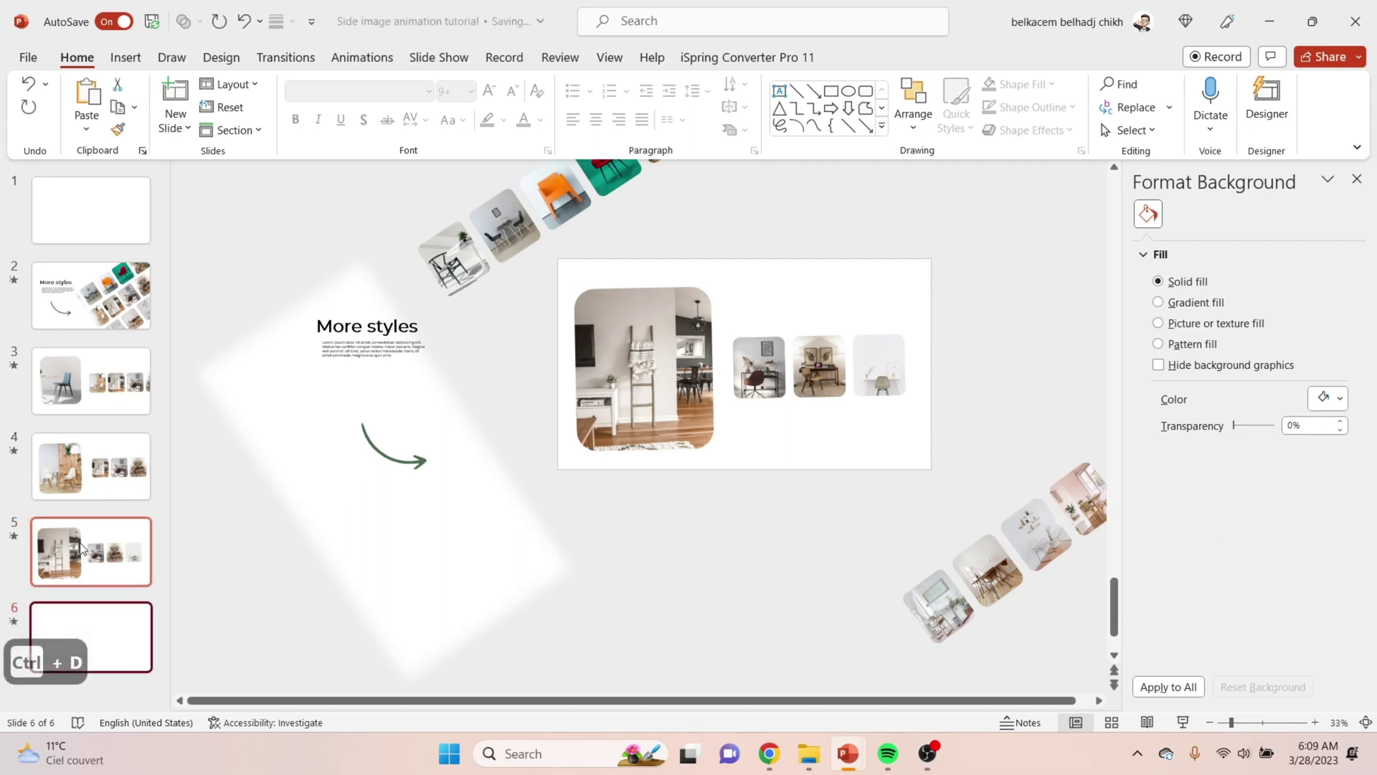
left_click(823, 430)
left_click_drag(966, 506, 549, 245)
key("Delete")
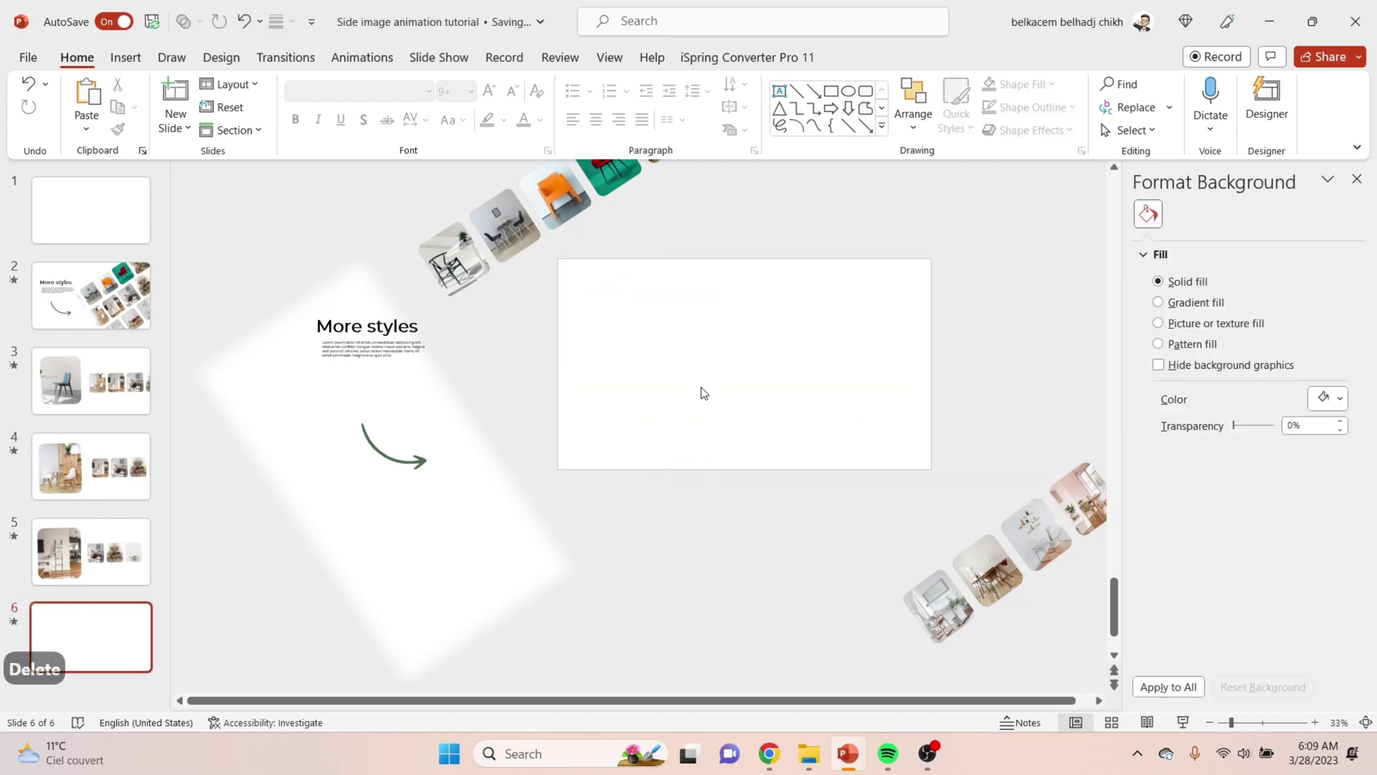
Delete all off-slide objects around slide 6: both photo rows, the More styles text, the arrow and the soft-edged white shape
left_click(1225, 727)
left_click_drag(984, 452, 700, 648)
key("Delete")
left_click_drag(689, 269, 409, 390)
key("Delete")
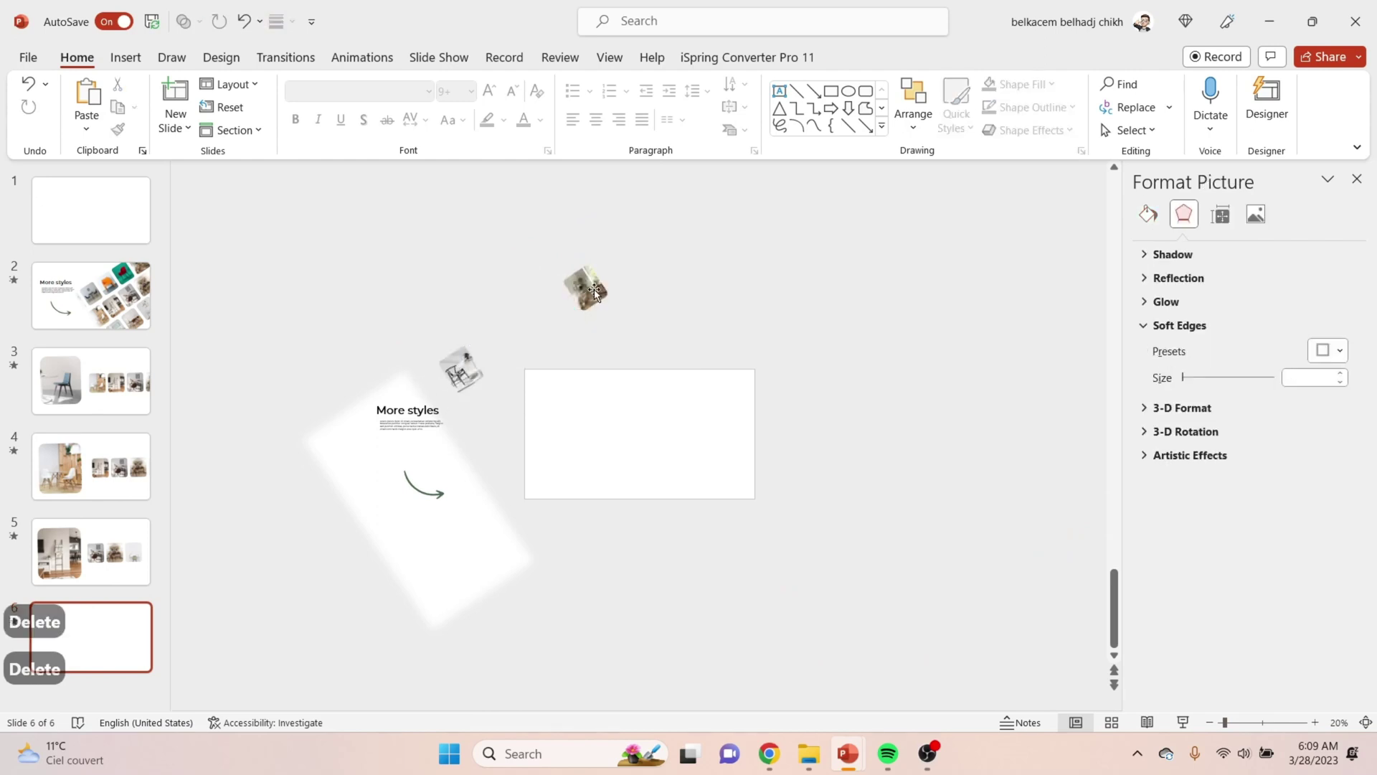
left_click(582, 286)
key("Delete")
key("Delete")
left_click_drag(517, 316, 333, 567)
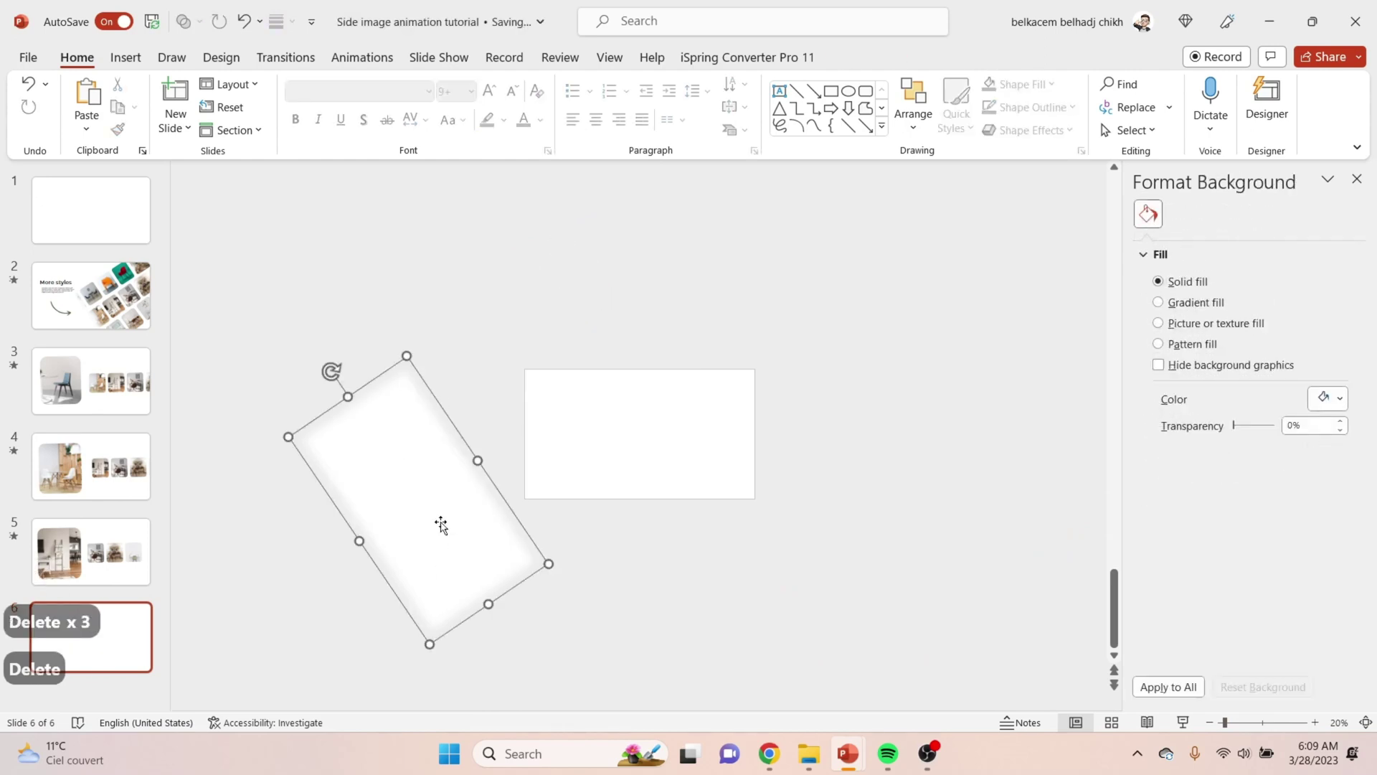
key("Delete")
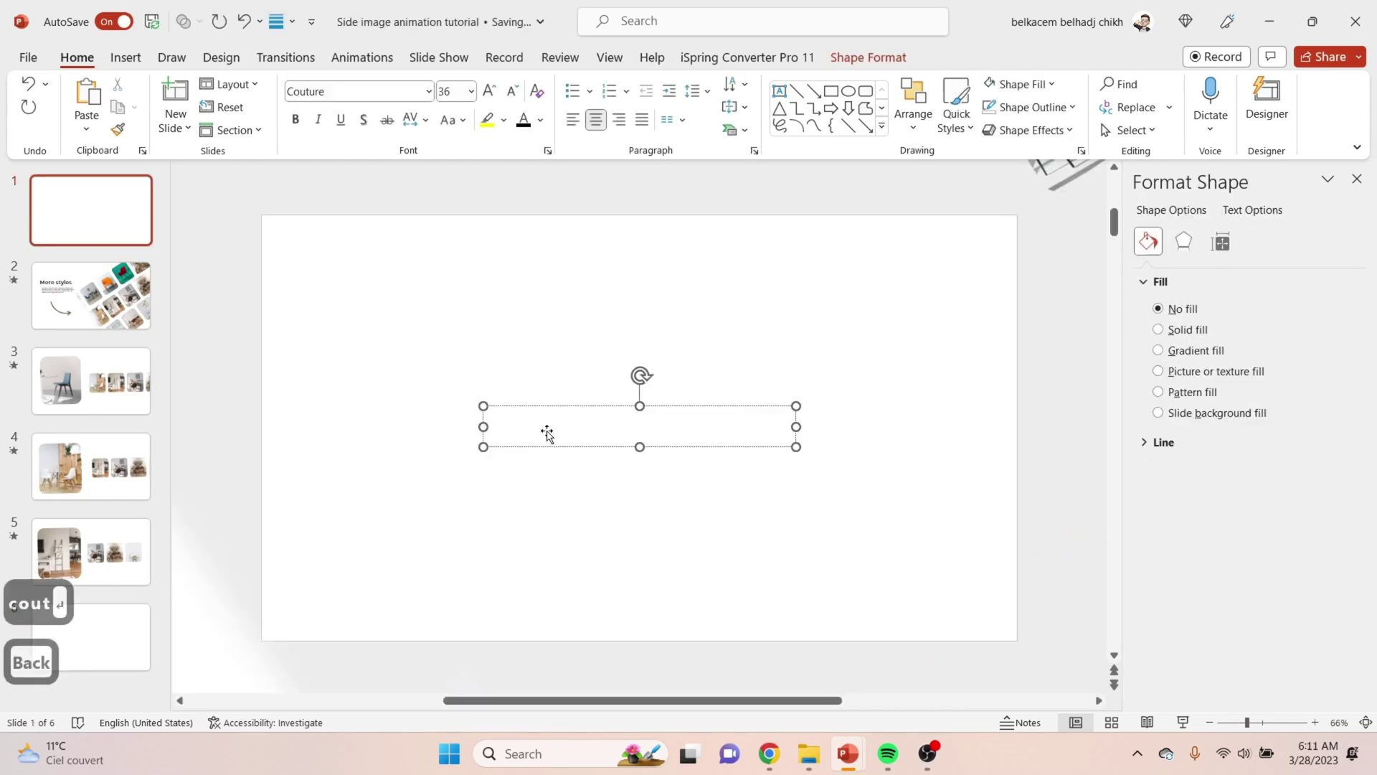
Enter the title STREAMLINE CHAIR in the centred text box on slide 1
type("stream")
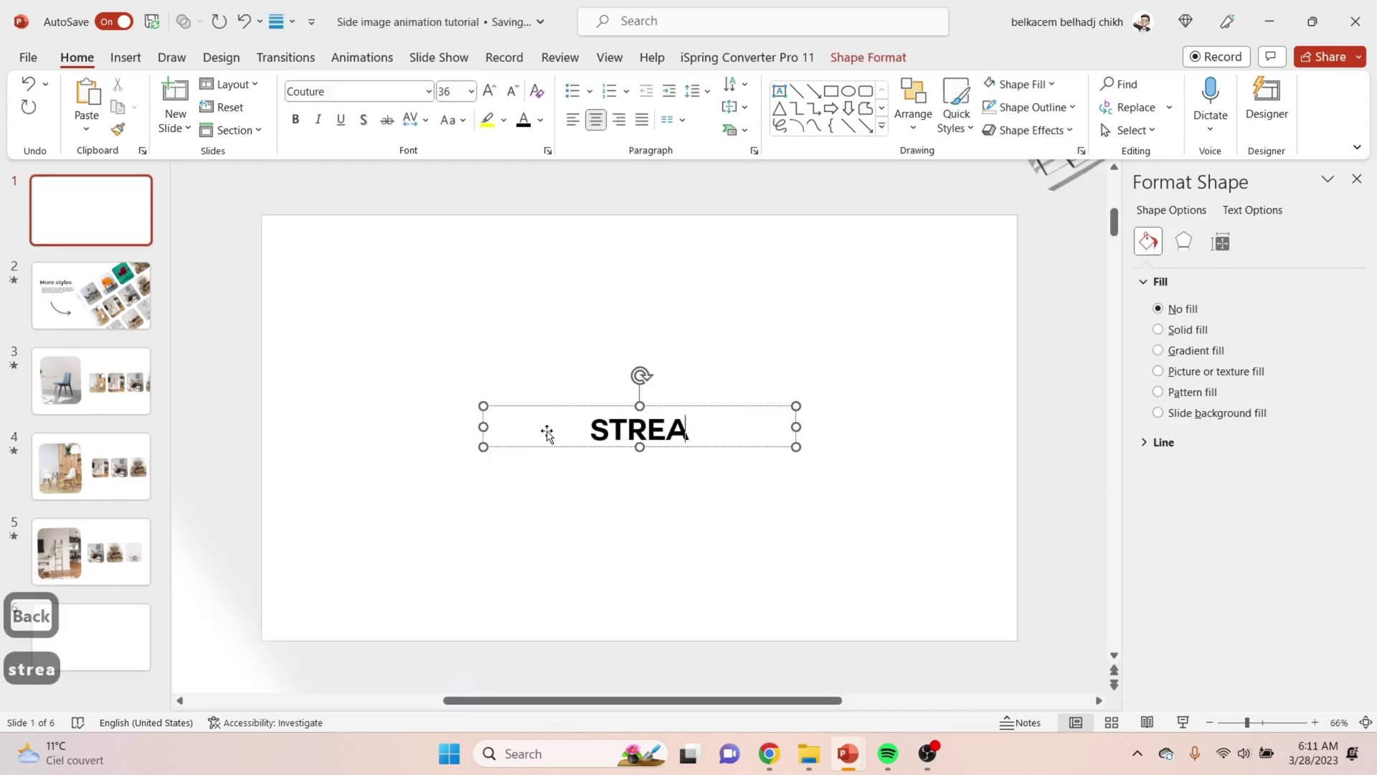
type("line ")
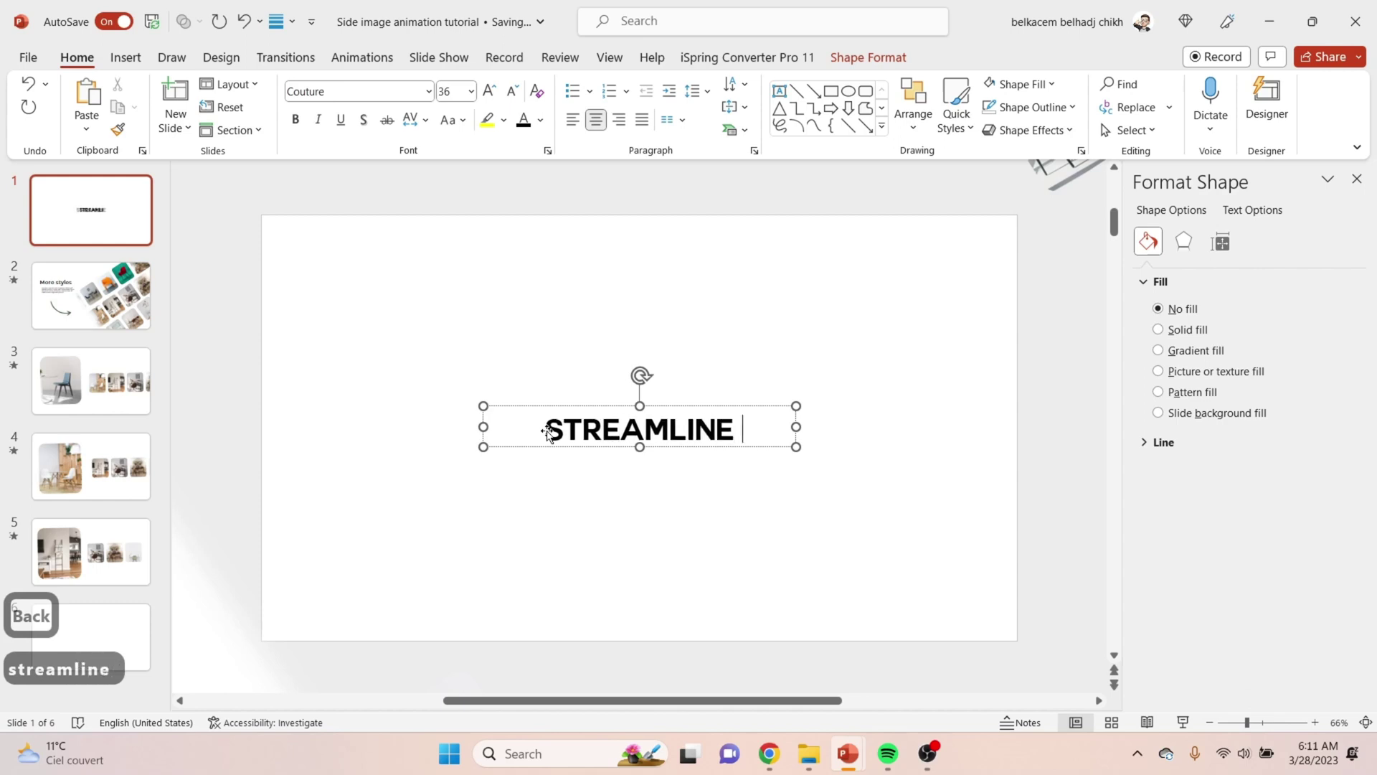
type("chair")
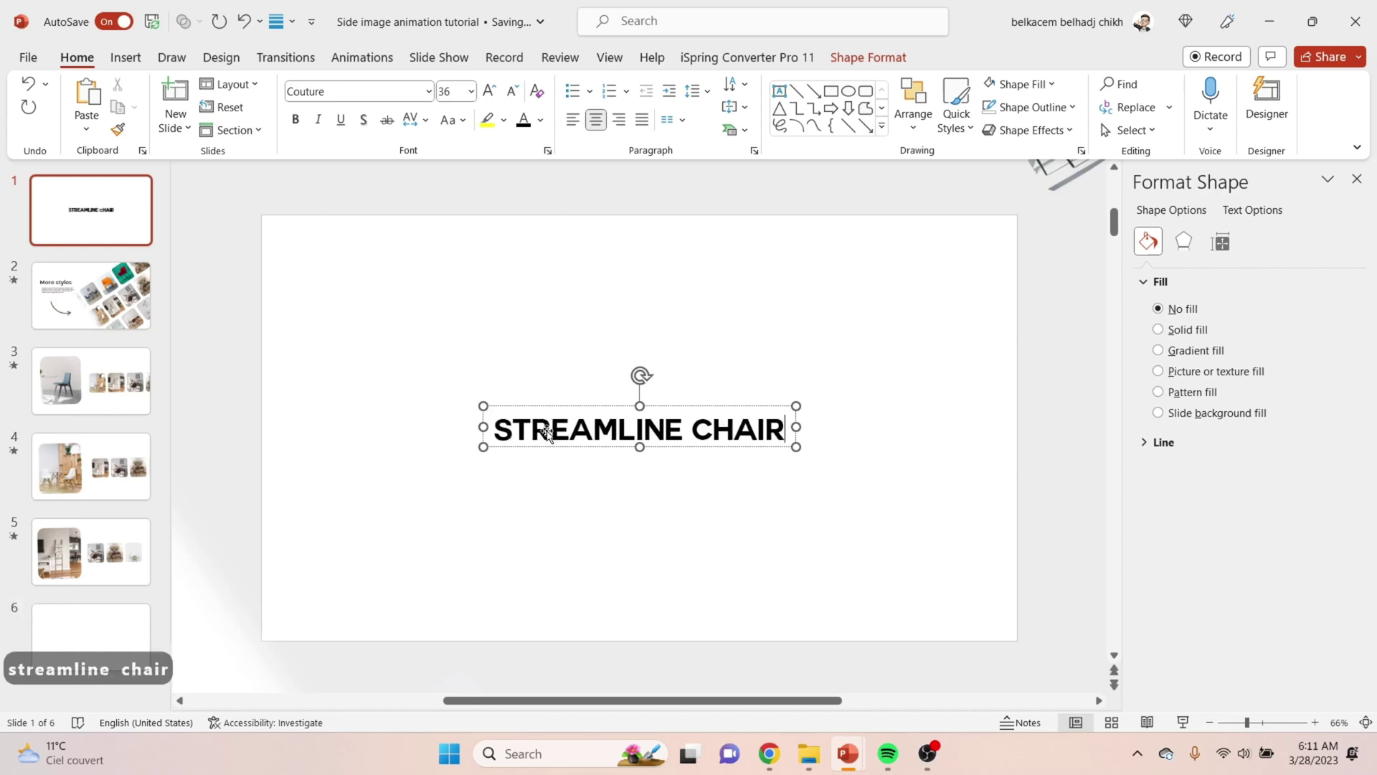
left_click(779, 515)
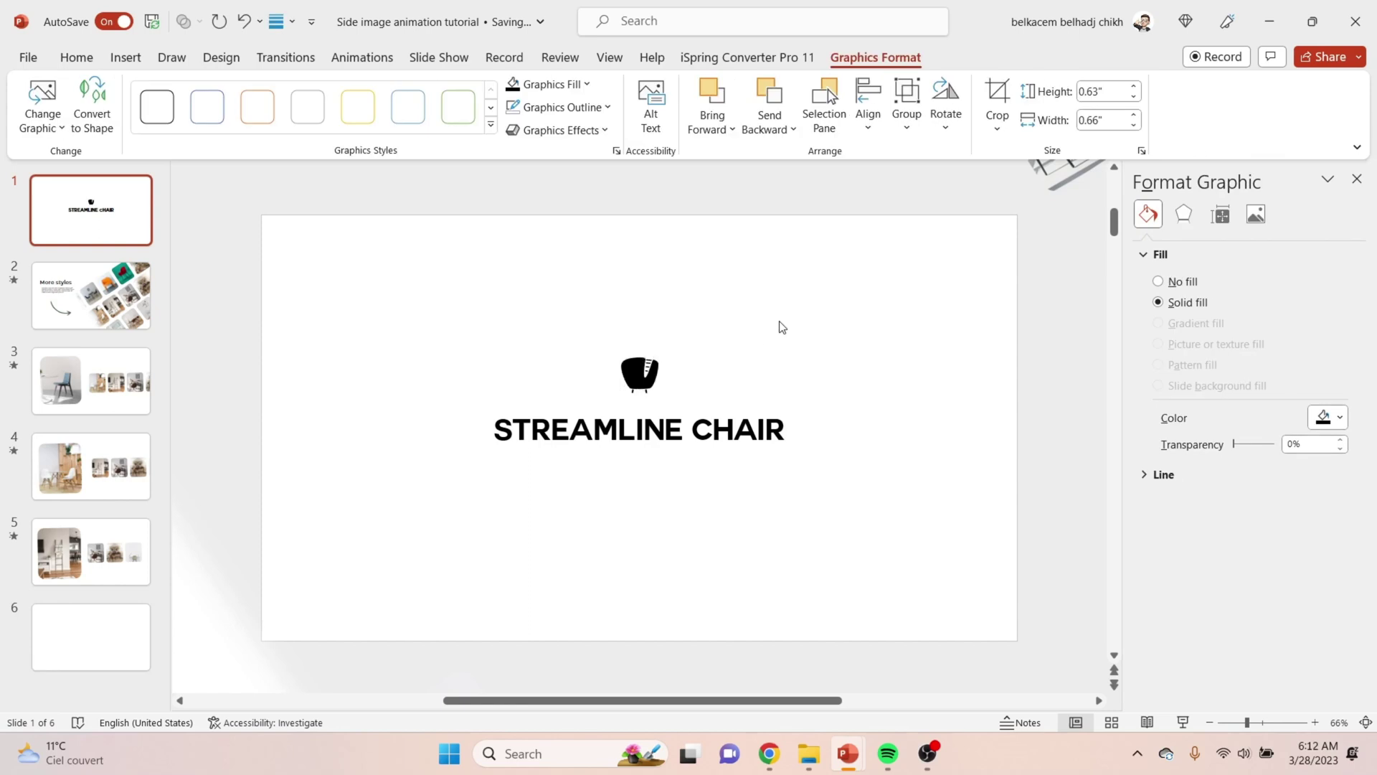
Copy the chair icon and the STREAMLINE CHAIR title from slide 1 onto the blank slide 6
left_click(788, 345)
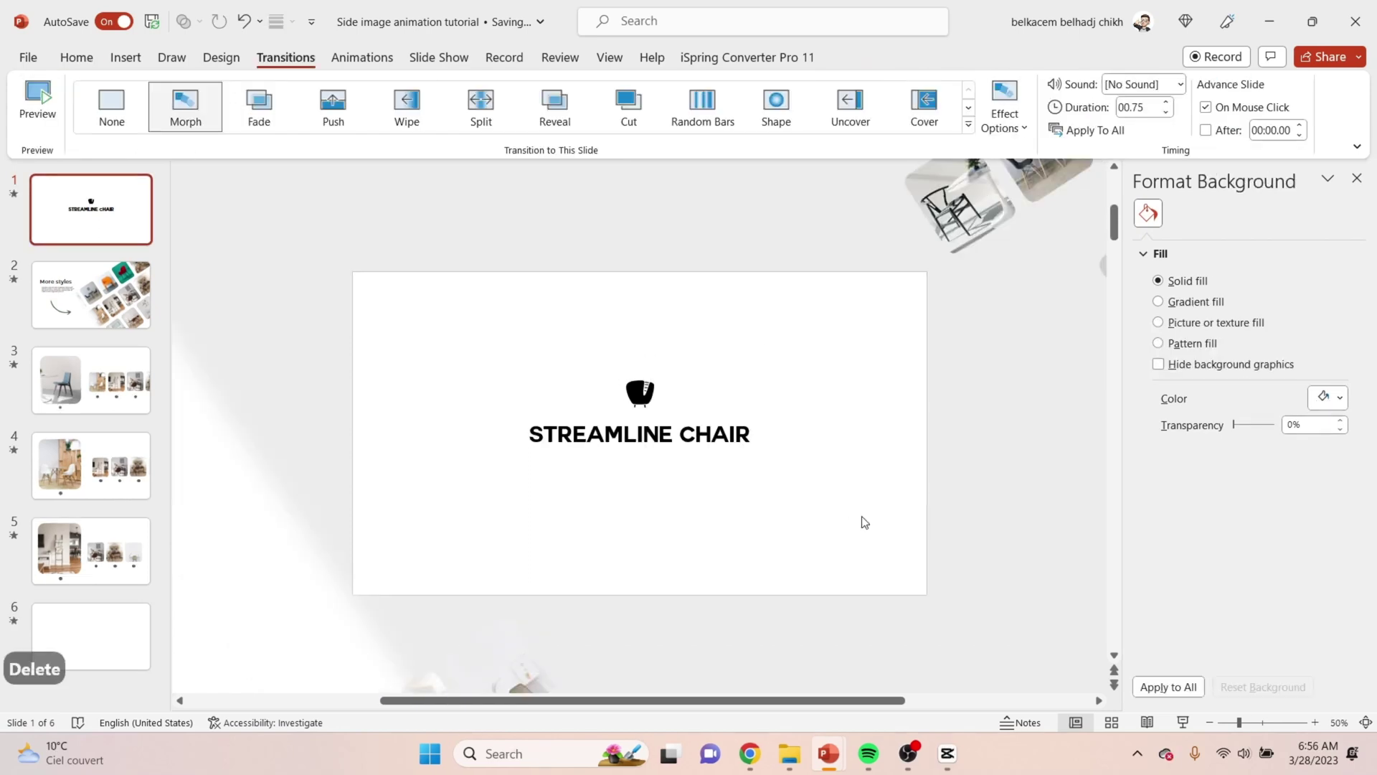
left_click_drag(864, 522, 439, 311)
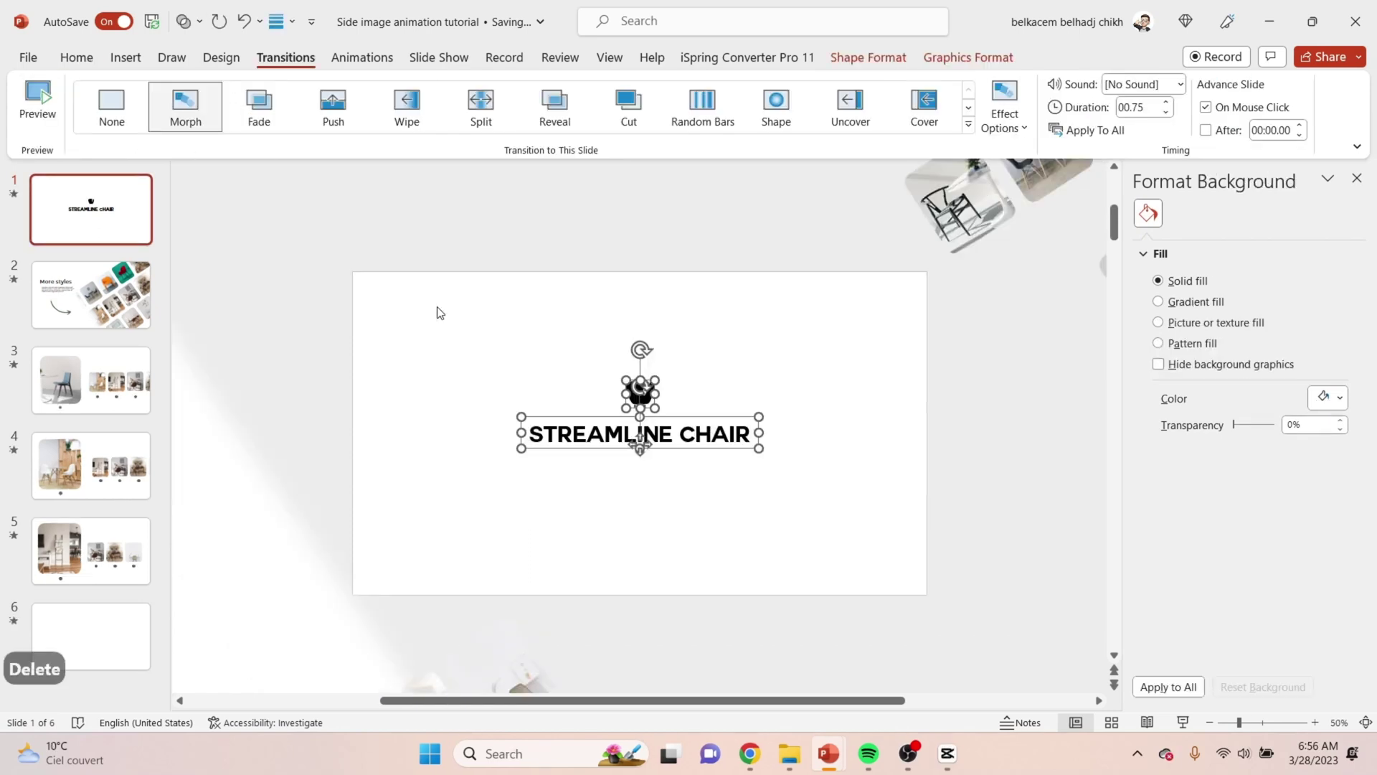
key("ctrl+c")
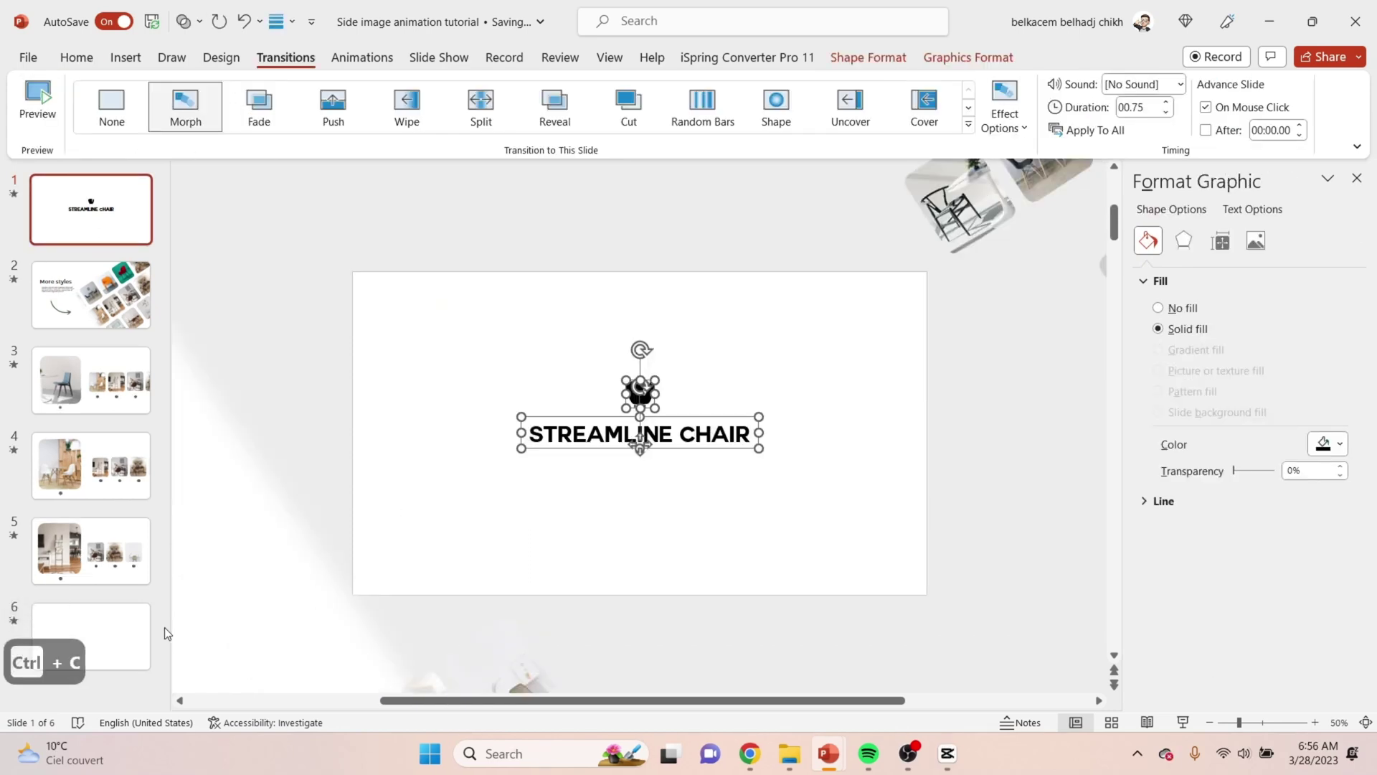
left_click(123, 636)
key("ctrl+v")
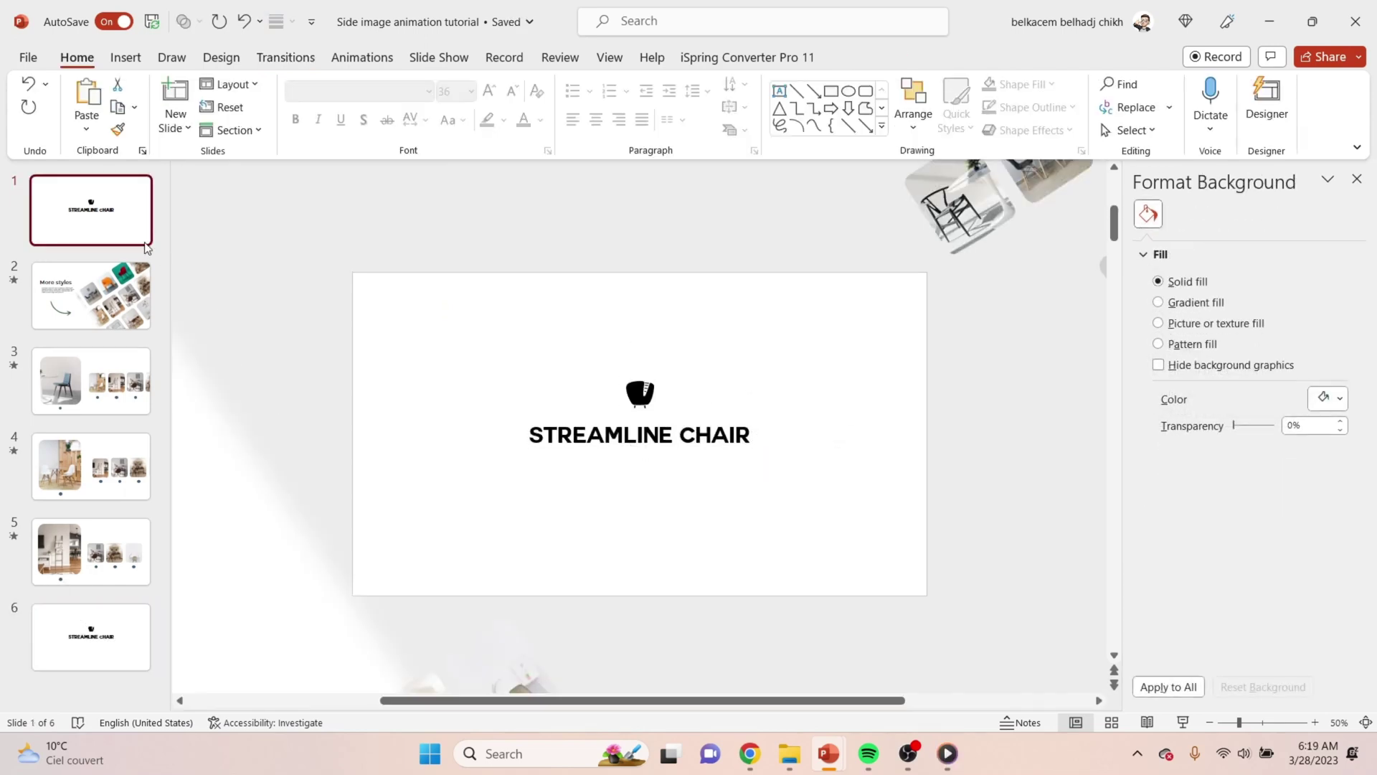
Apply the Morph transition to all six slides
left_click(132, 237)
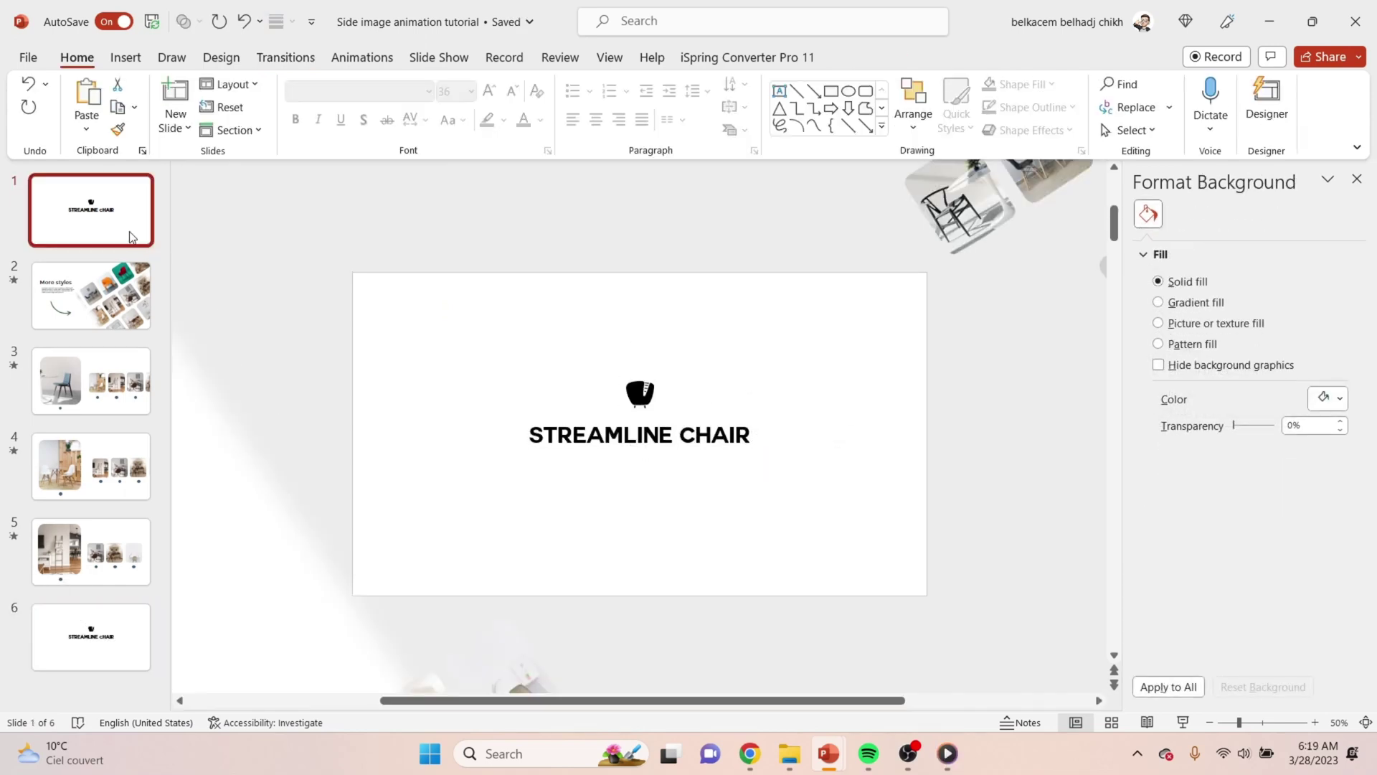
key("ctrl+a")
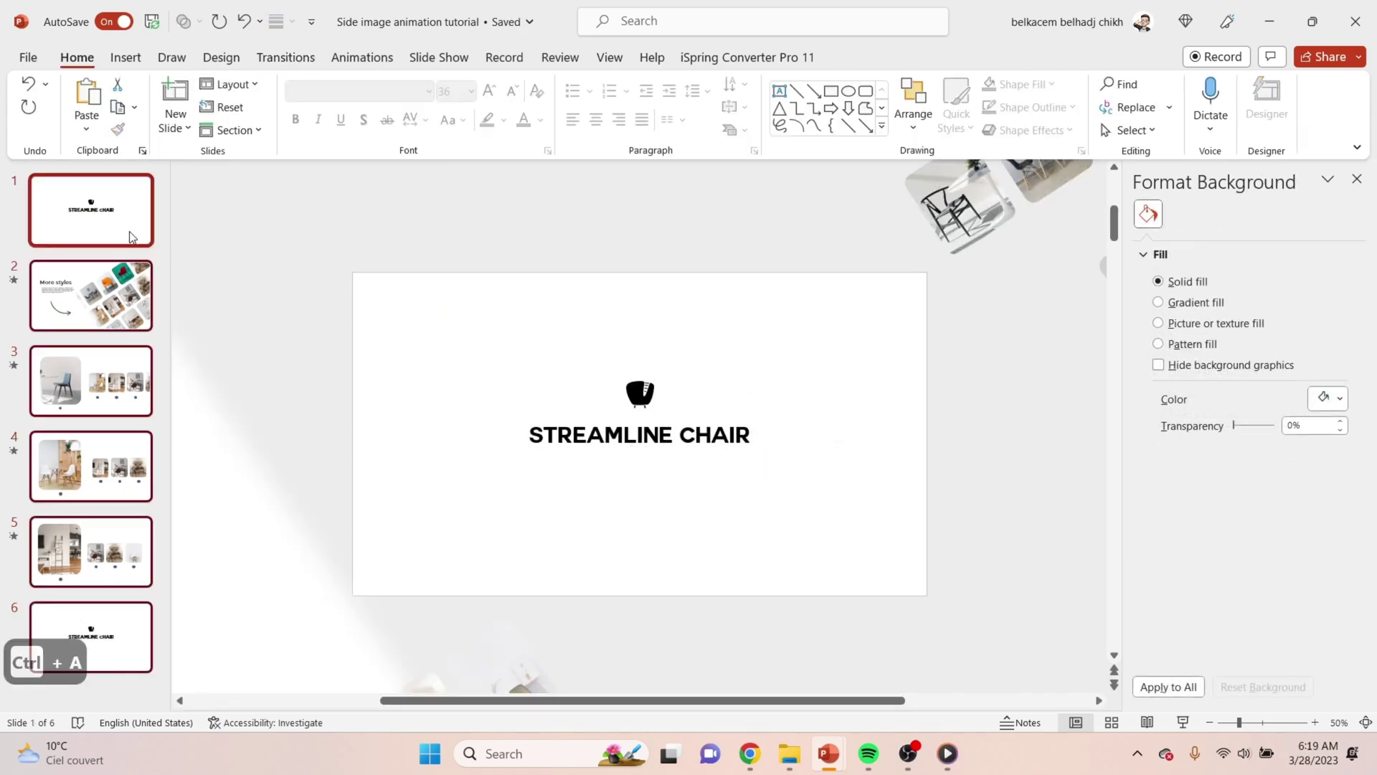
left_click(308, 59)
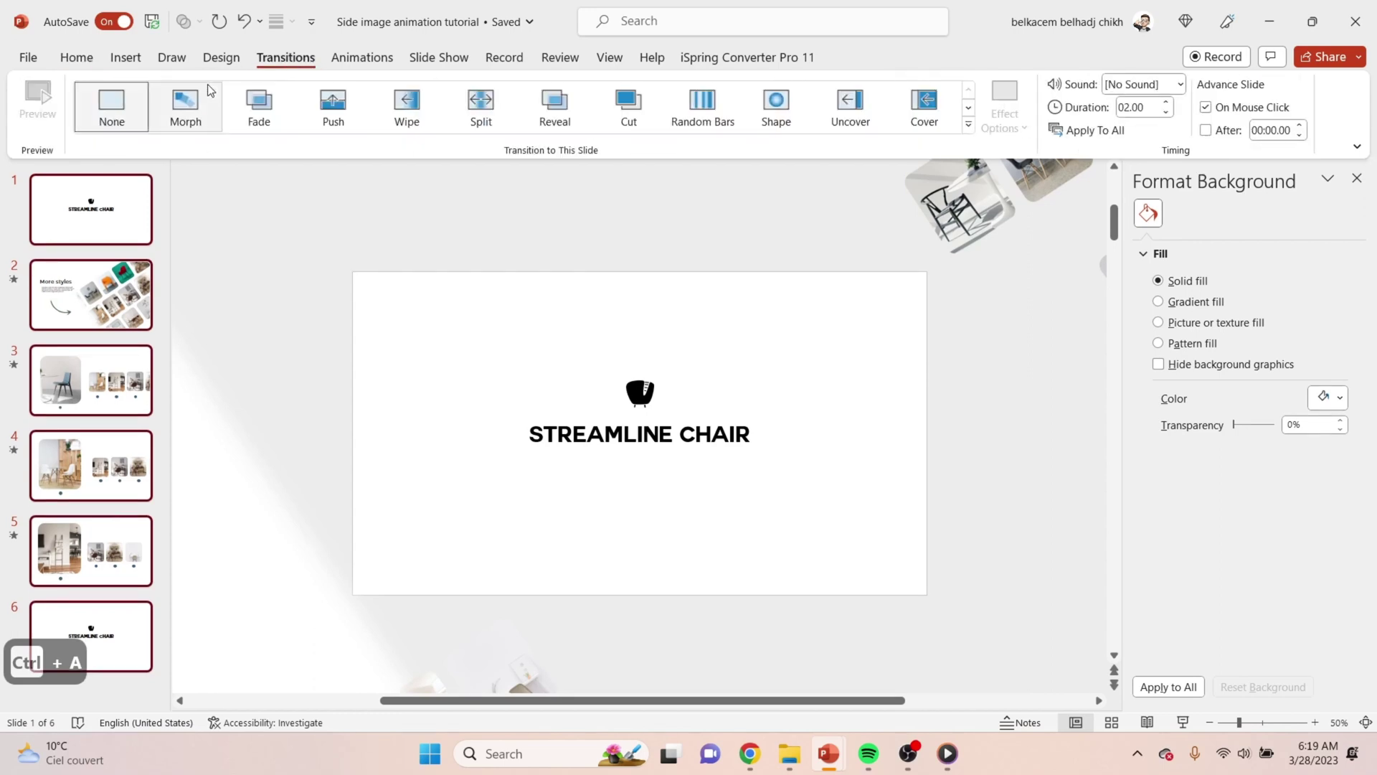
left_click(185, 106)
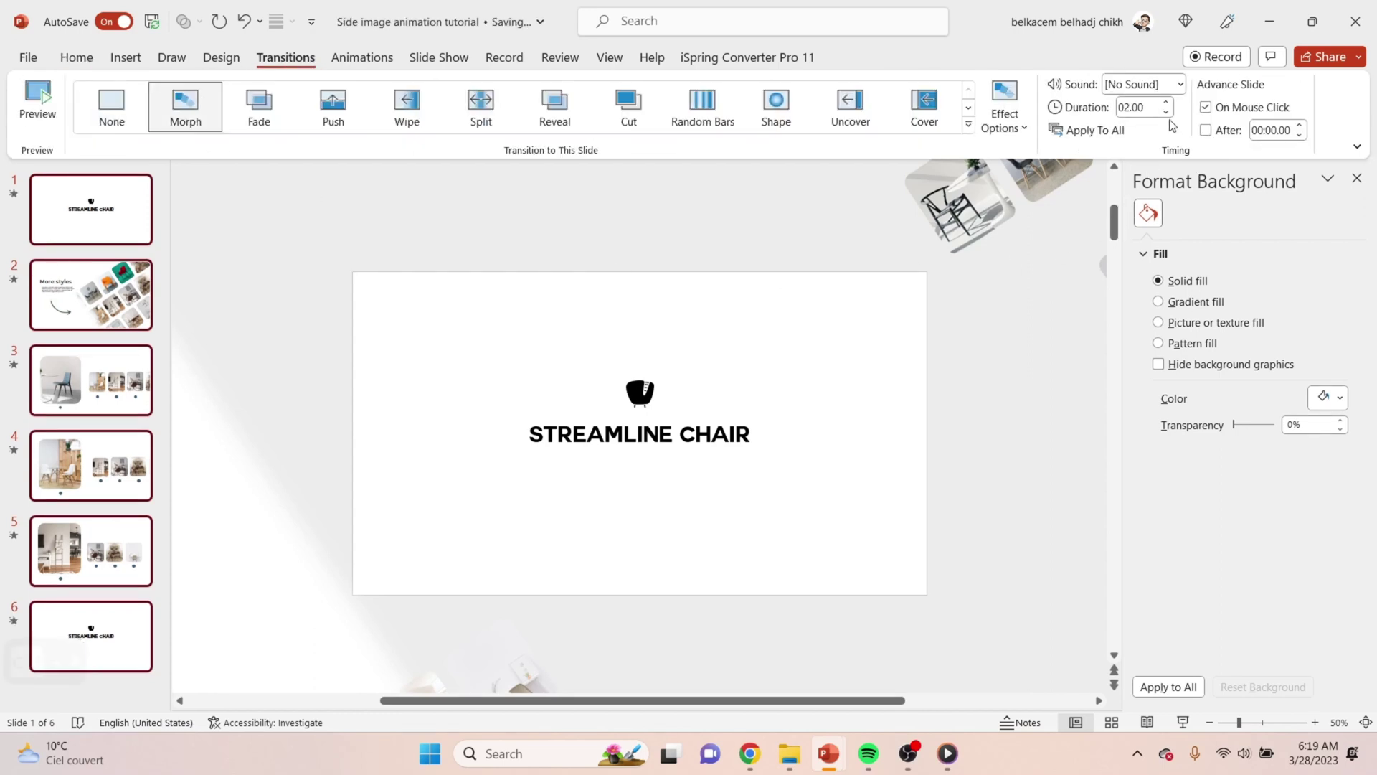